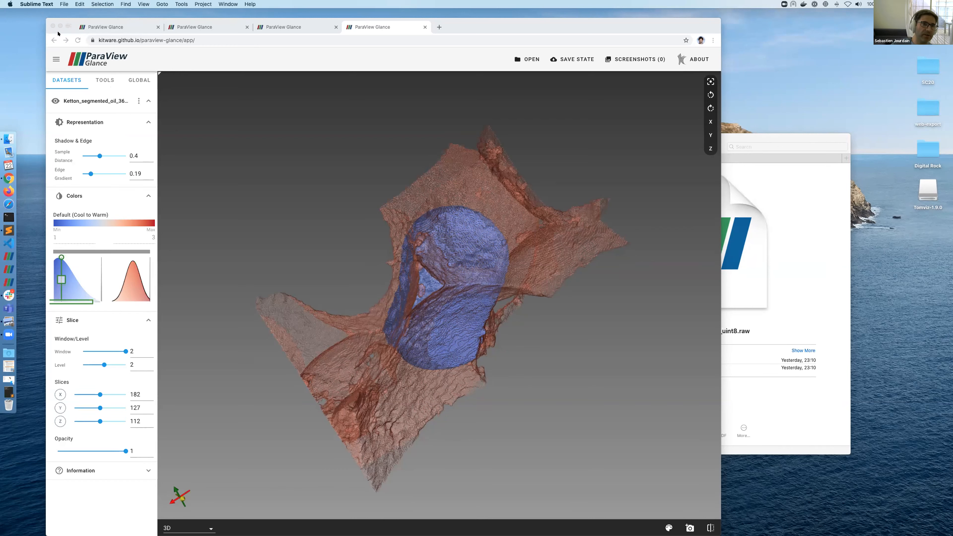
Step: In Chrome, return to the tab showing the Ketton volume and select the Glance web address
left_click(181, 23)
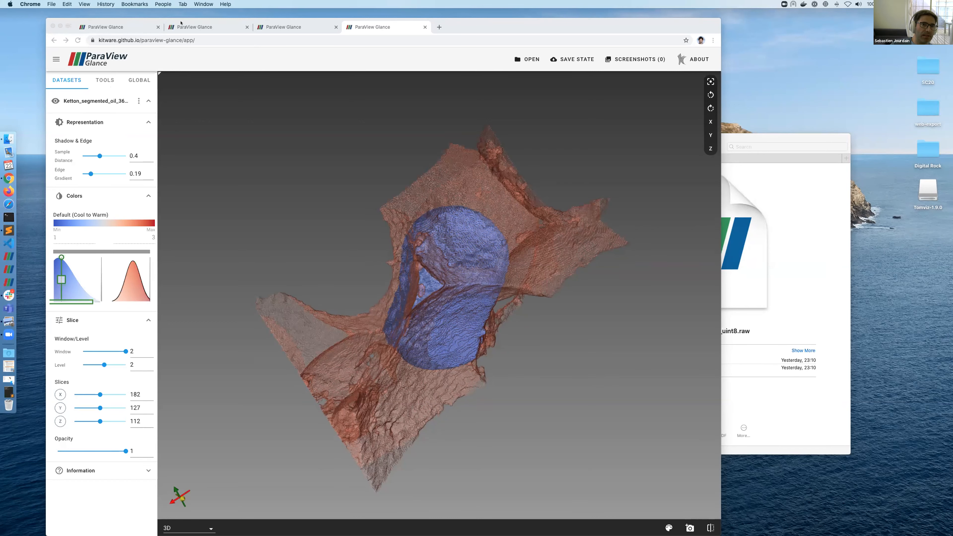
left_click(212, 29)
left_click(279, 27)
left_click(378, 26)
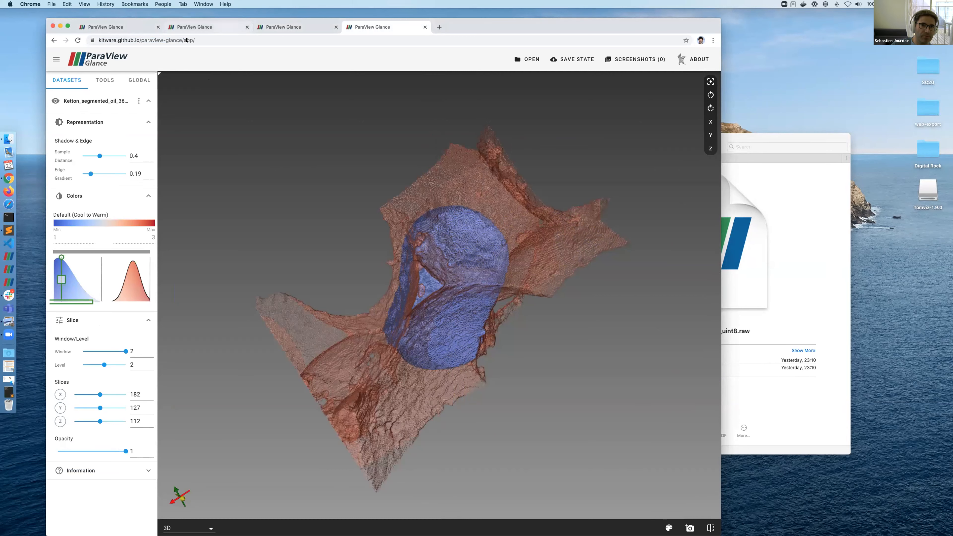
left_click_drag(181, 40, 77, 33)
key("super+c")
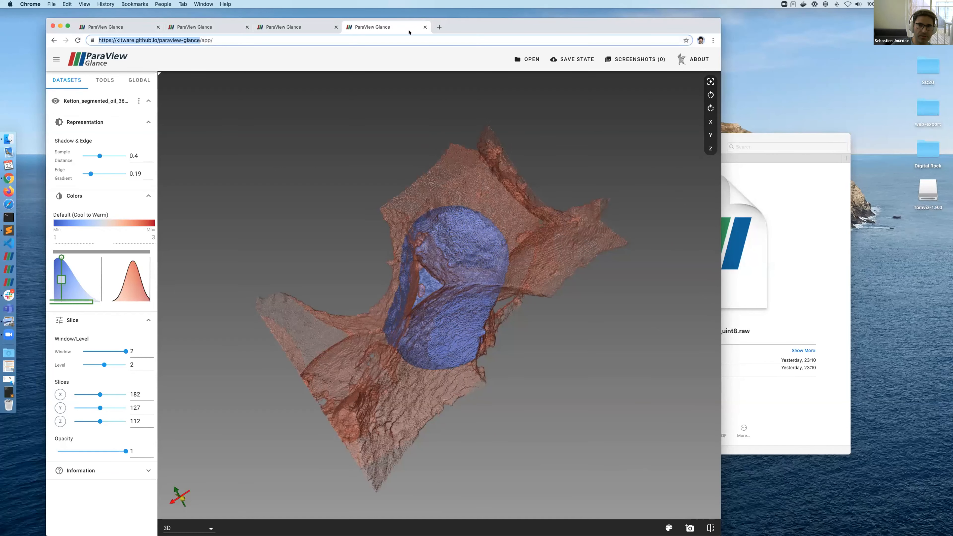
Step: Load the copied Glance address in a new tab and enlarge the browser window
left_click(440, 26)
key("super+v")
key("Return")
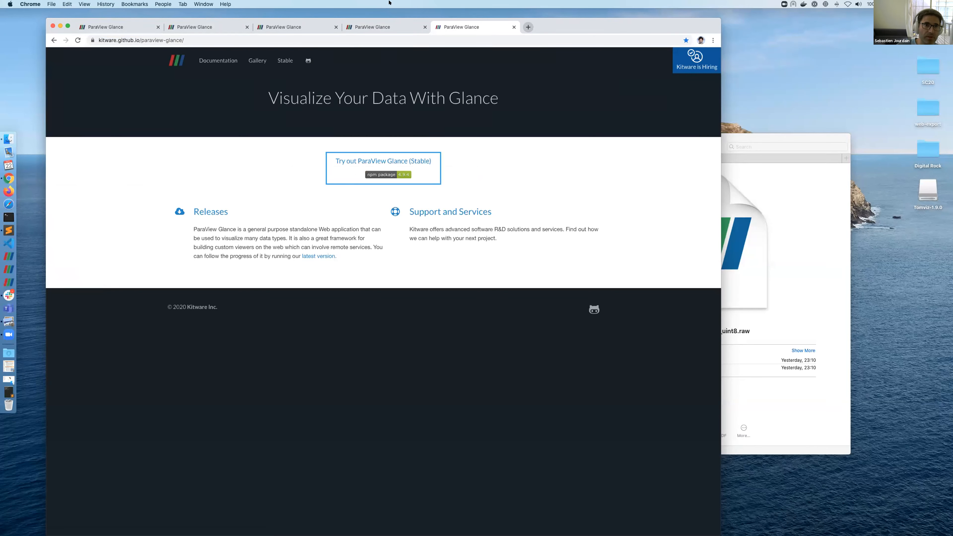
left_click_drag(558, 27, 531, 5)
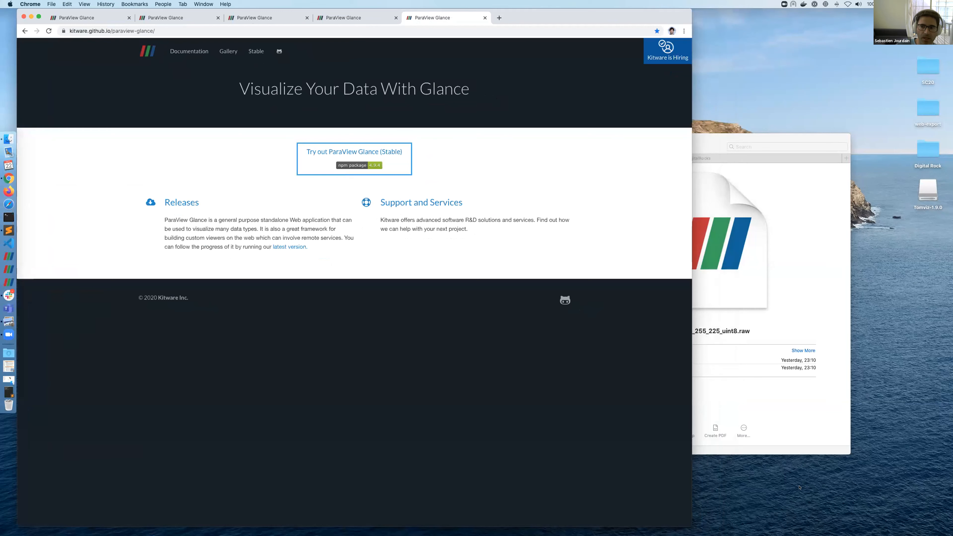
left_click_drag(701, 524, 800, 534)
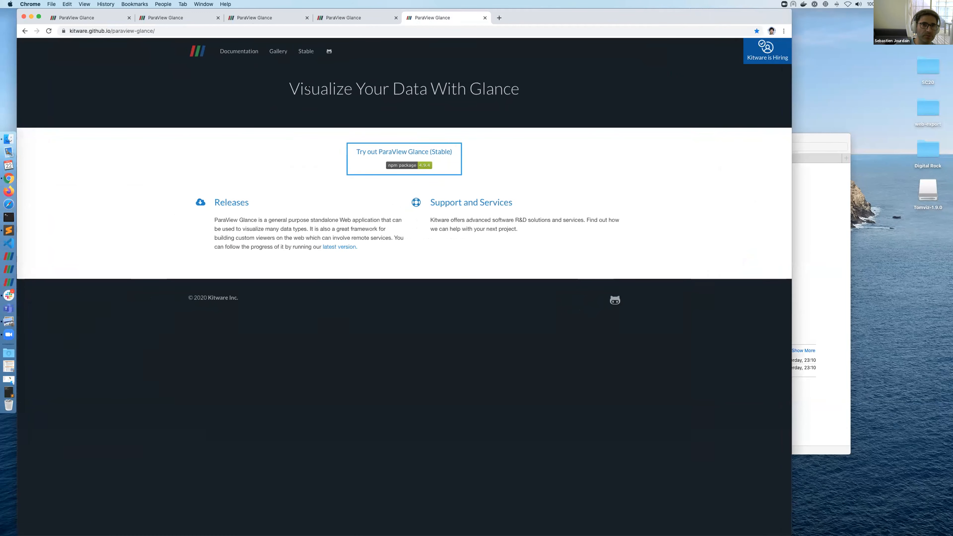
Step: Browse the Documentation and Gallery pages, then launch the stable Glance app from home
left_click(241, 52)
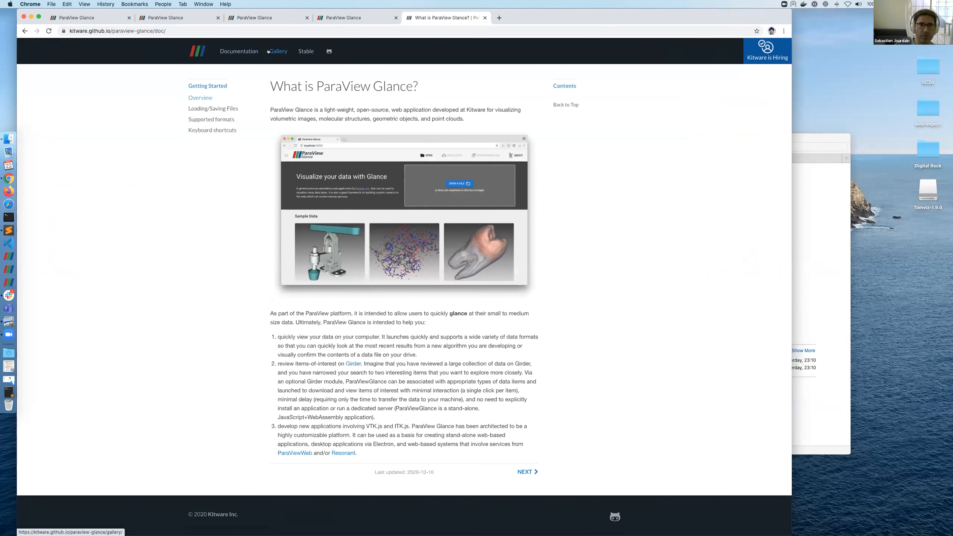
left_click(268, 51)
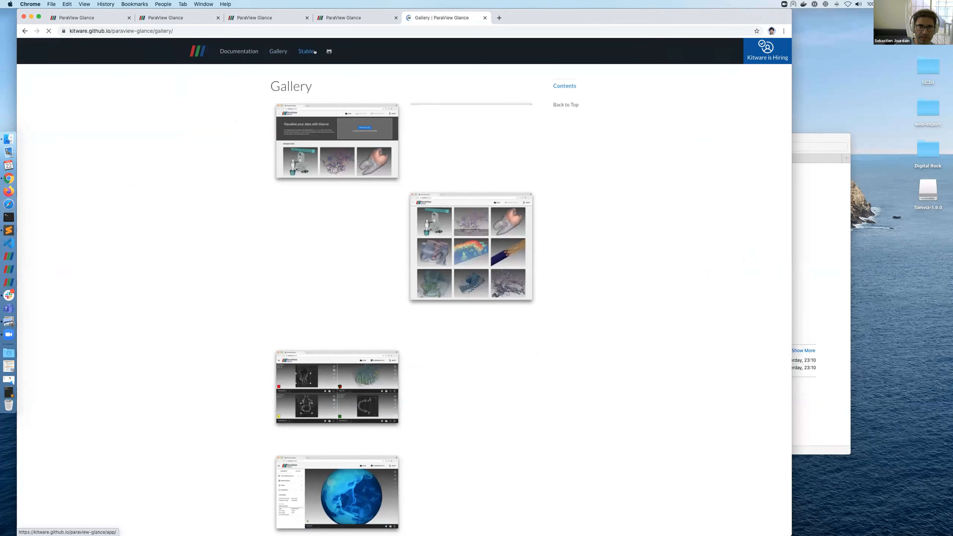
left_click(202, 53)
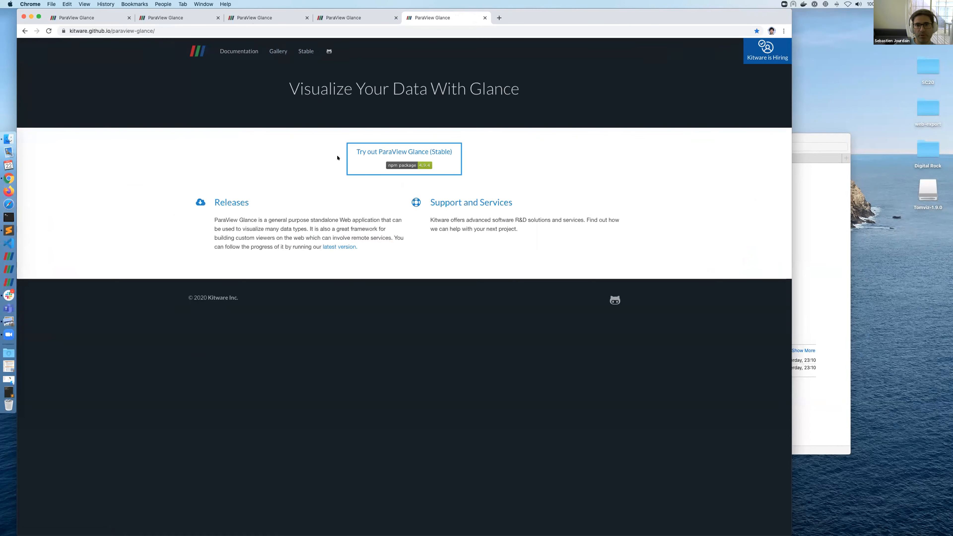
left_click(385, 162)
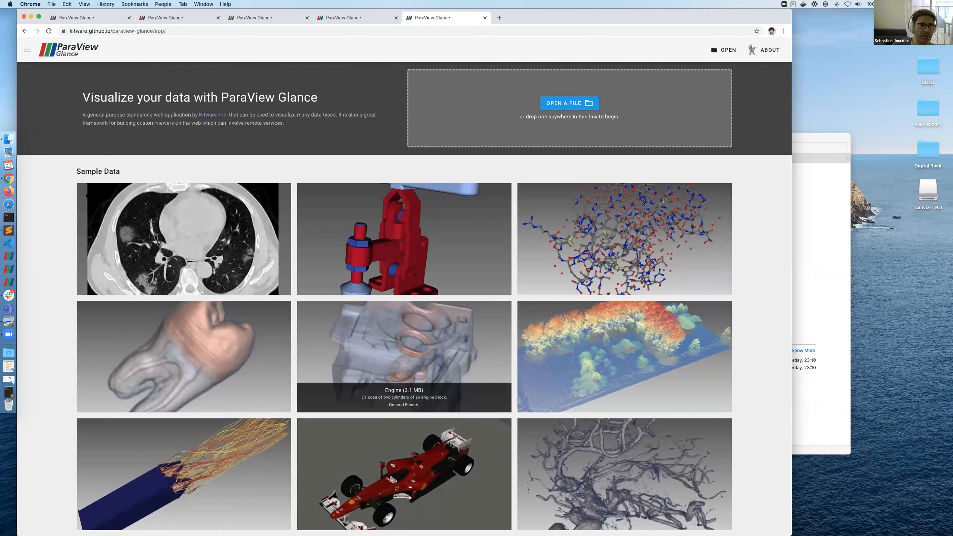
Step: Drag VS4005f_234x234x19x8bit.raw from Finder onto Glance's drop area
key("super+Tab")
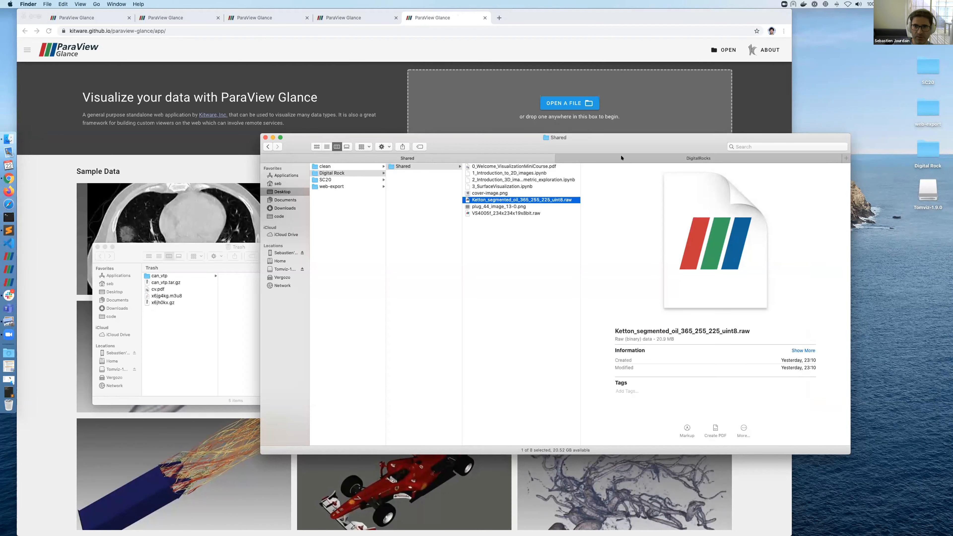
left_click_drag(617, 147, 725, 219)
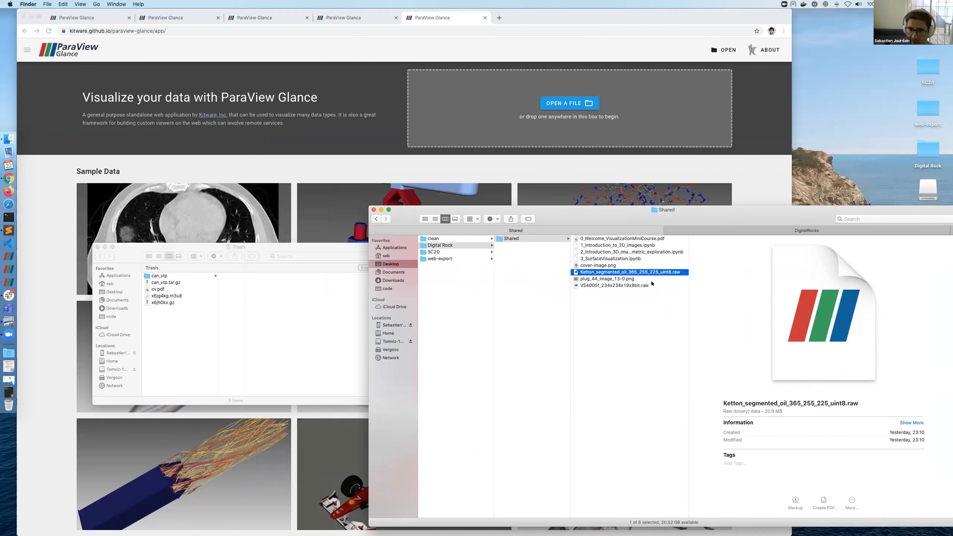
left_click(618, 285)
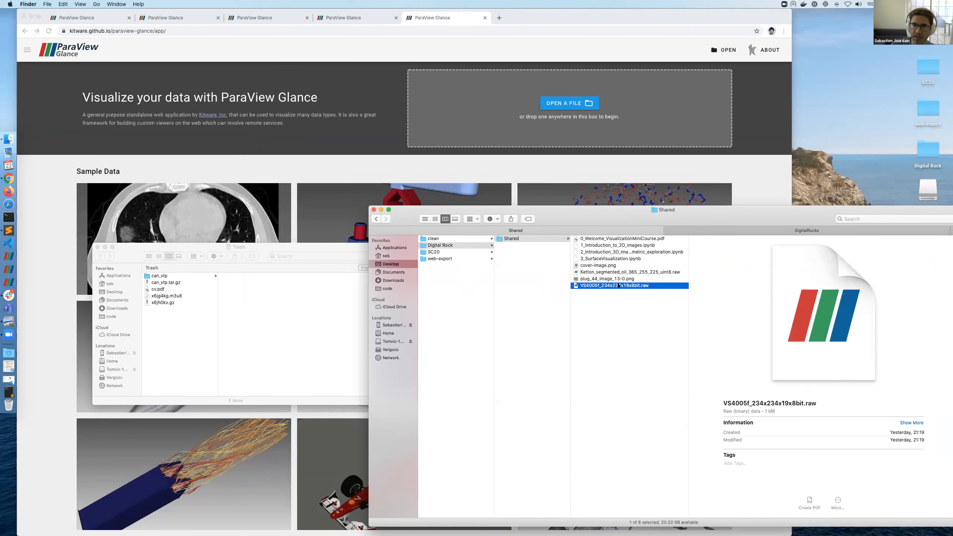
left_click_drag(618, 260, 539, 112)
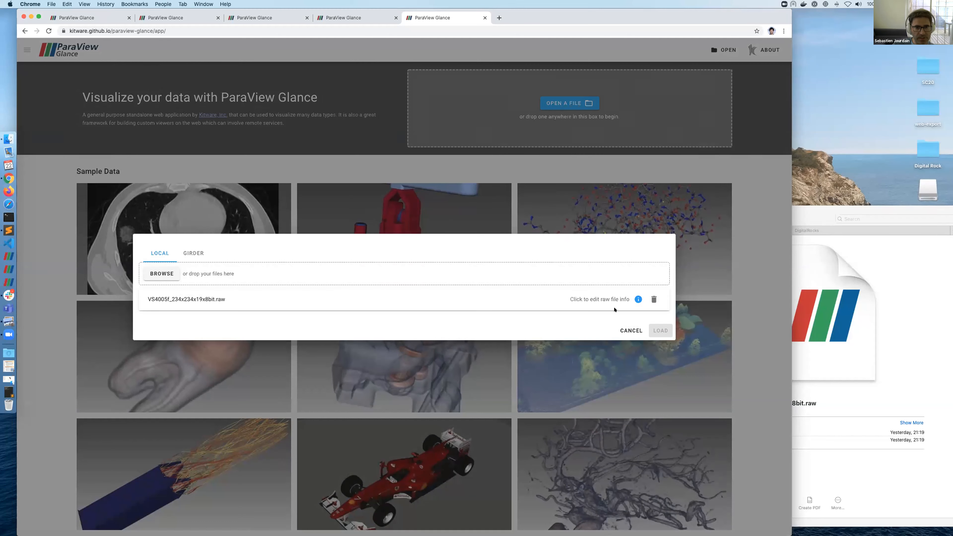
Step: Set the raw file's data type to Unsigned Integer 8
left_click(636, 299)
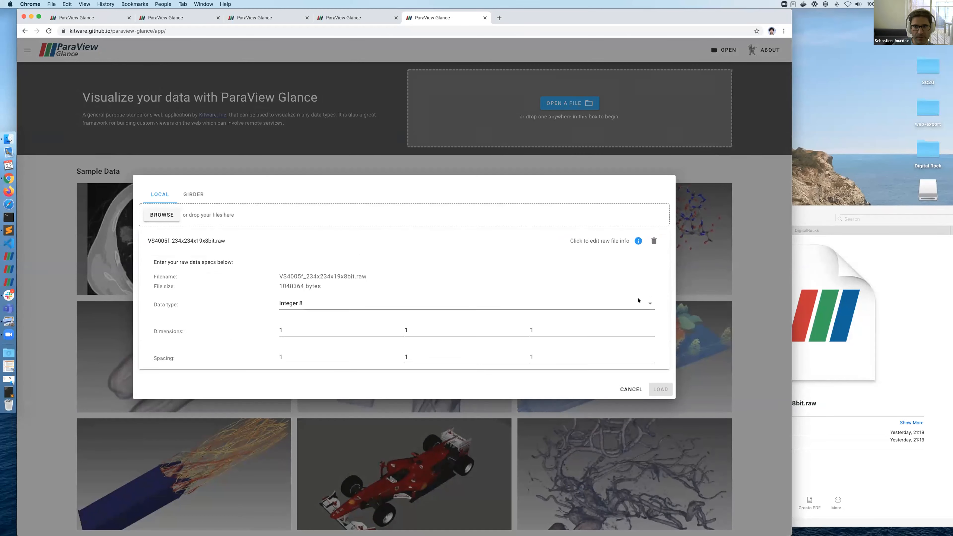
left_click(394, 288)
left_click(387, 315)
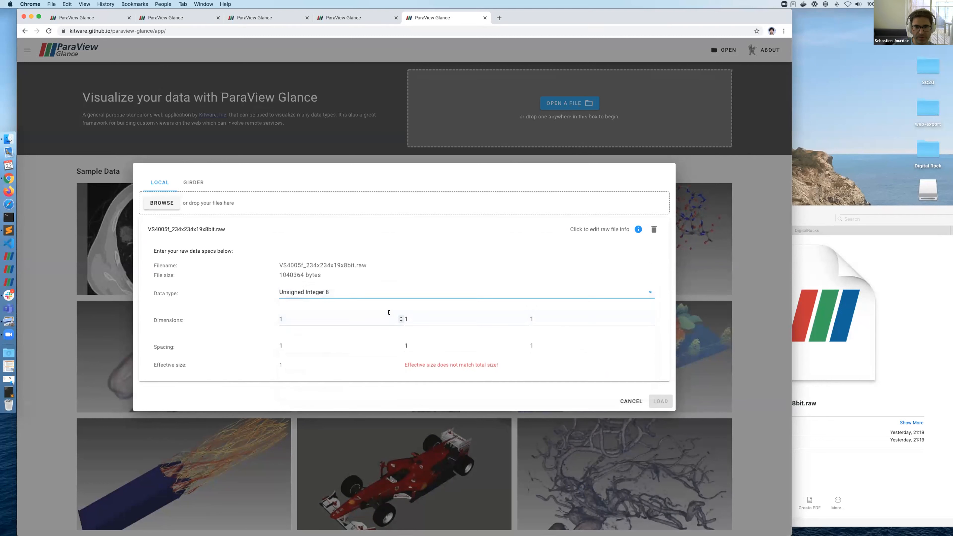
Step: Enter dimensions 234, 234 and 19, confirm the size matches, and load the volume
left_click(330, 318)
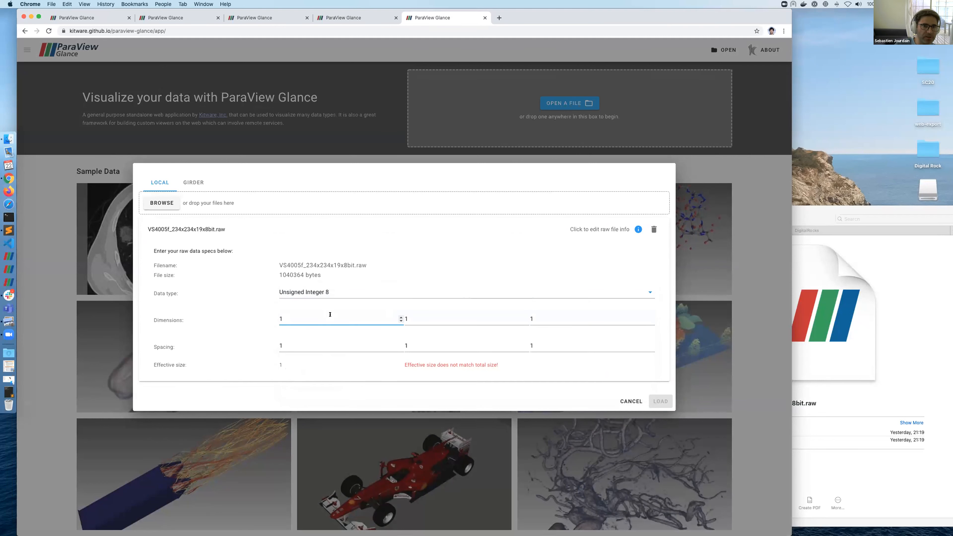
type("234")
key("Tab")
type("234")
key("Tab")
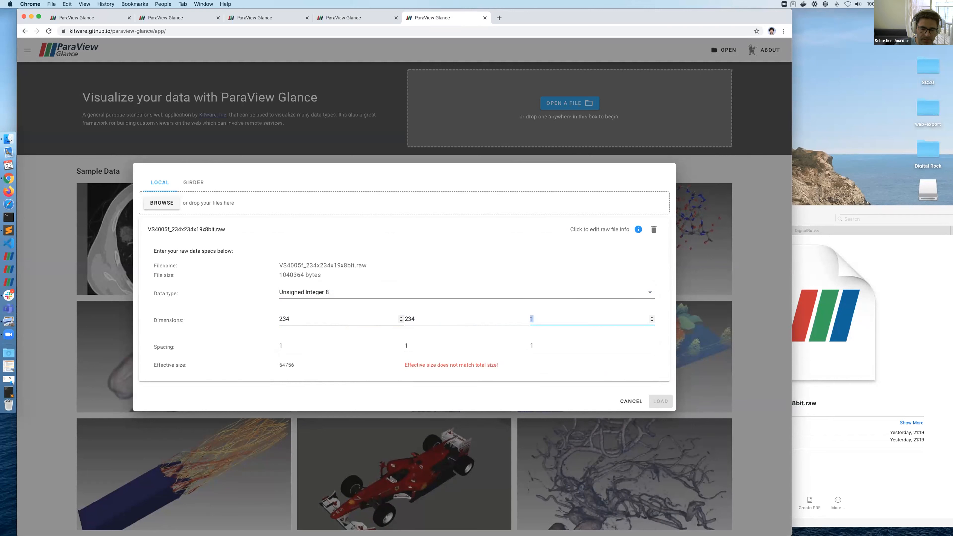
type("19")
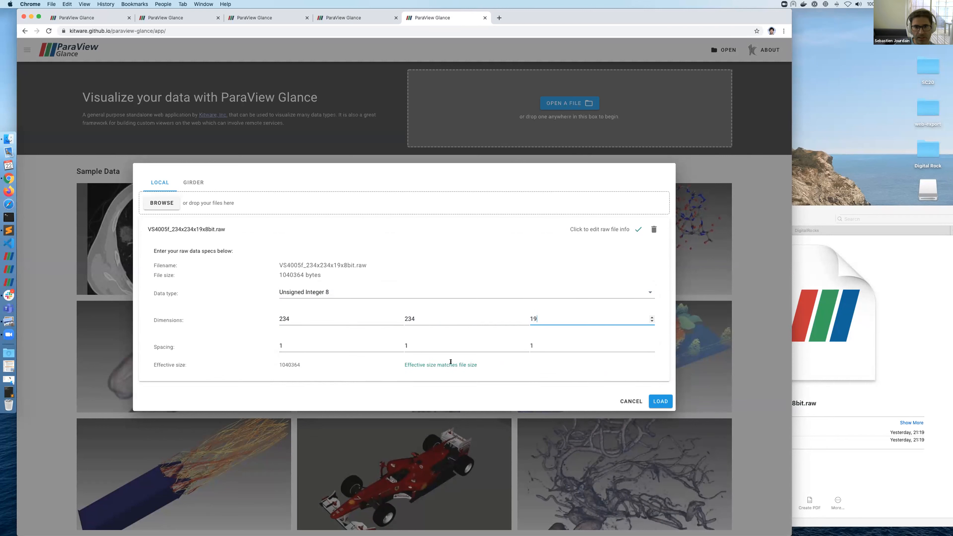
left_click_drag(403, 362, 498, 362)
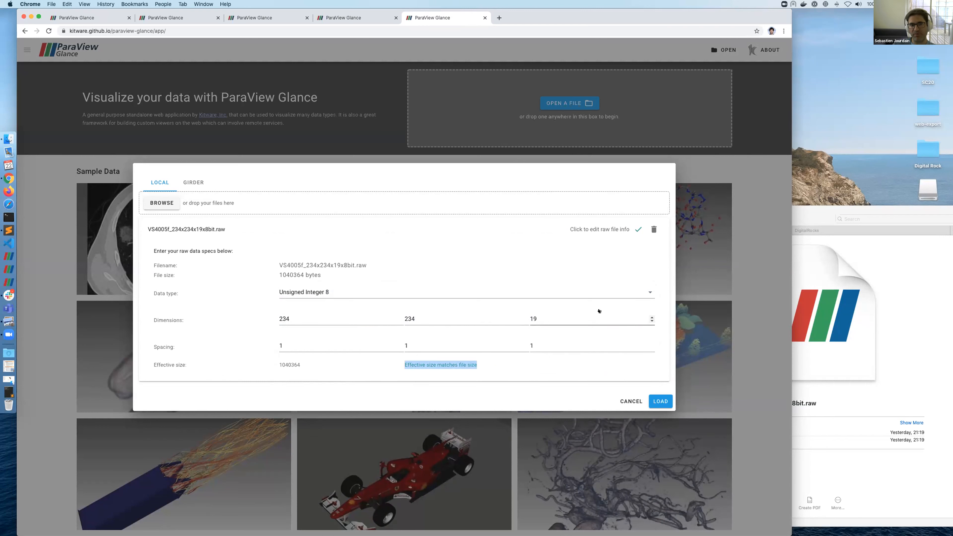
left_click(497, 366)
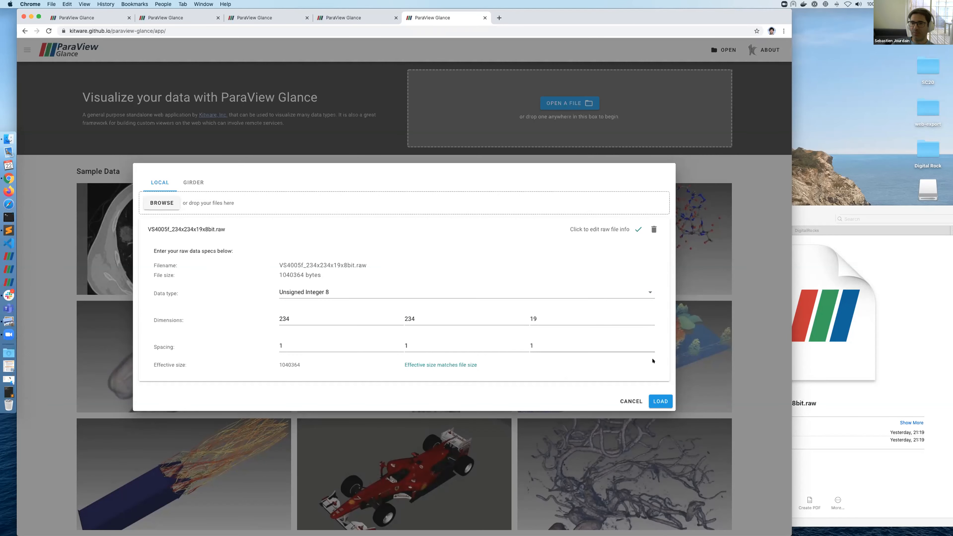
left_click(660, 401)
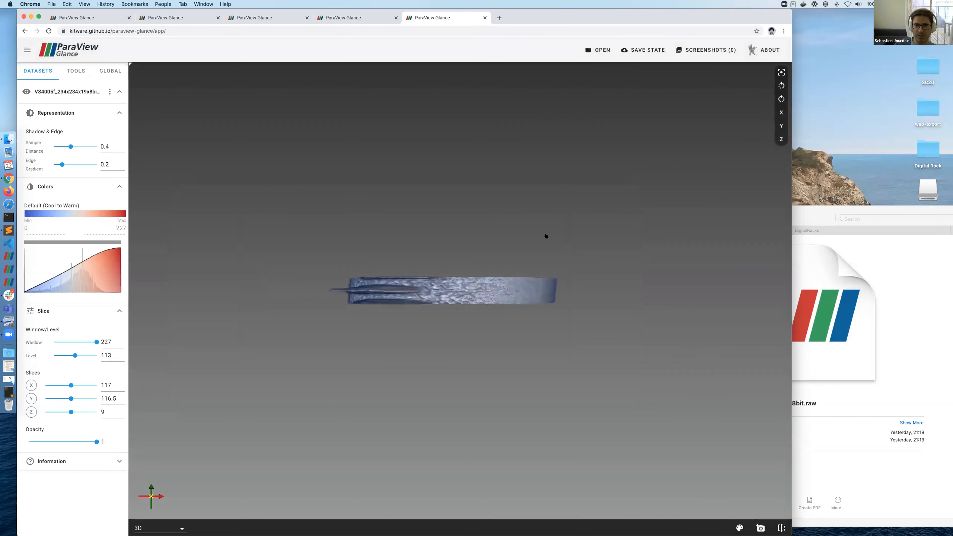
Step: Narrow the opacity Gaussian so the rock disc renders more transparently
left_click_drag(529, 193, 522, 220)
mouse_move(111, 280)
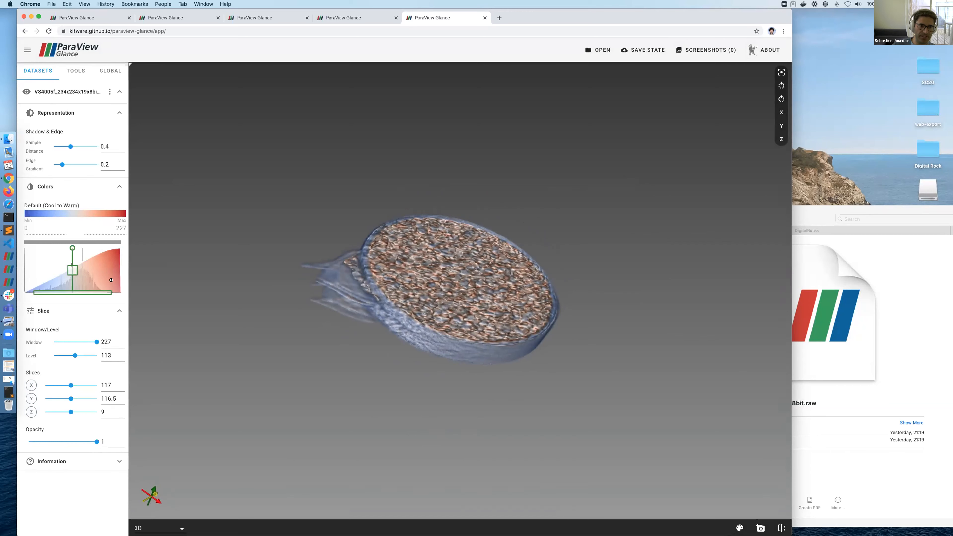
left_click_drag(107, 290, 22, 289)
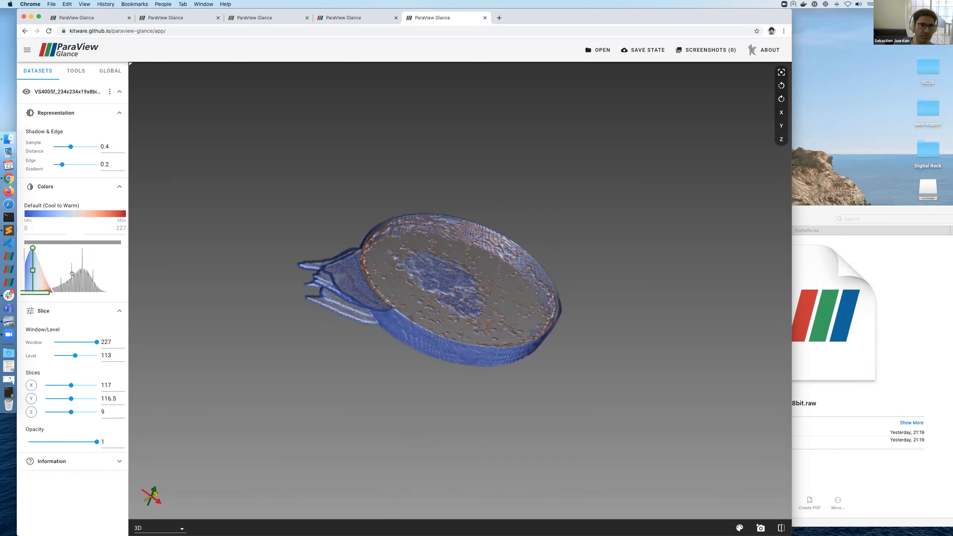
left_click_drag(521, 278, 461, 284)
scroll(461, 284, "up", 5)
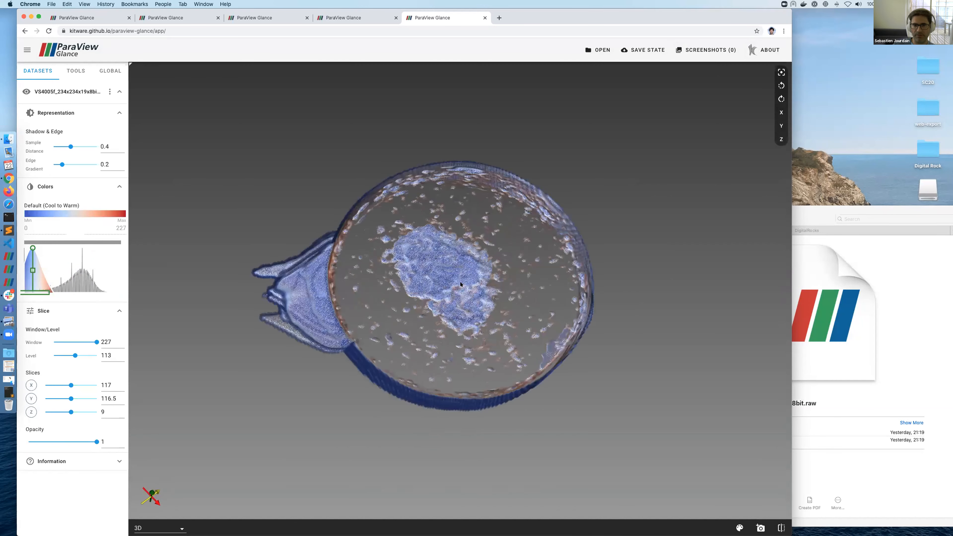
left_click_drag(502, 235, 442, 263)
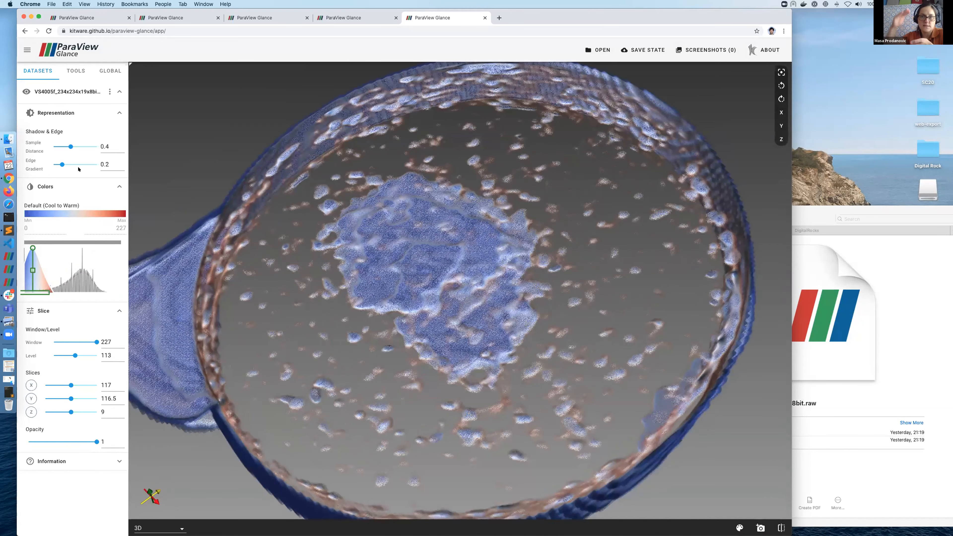
Step: Raise the volume's edge gradient to 0.25
left_click(62, 165)
left_click_drag(62, 164, 64, 165)
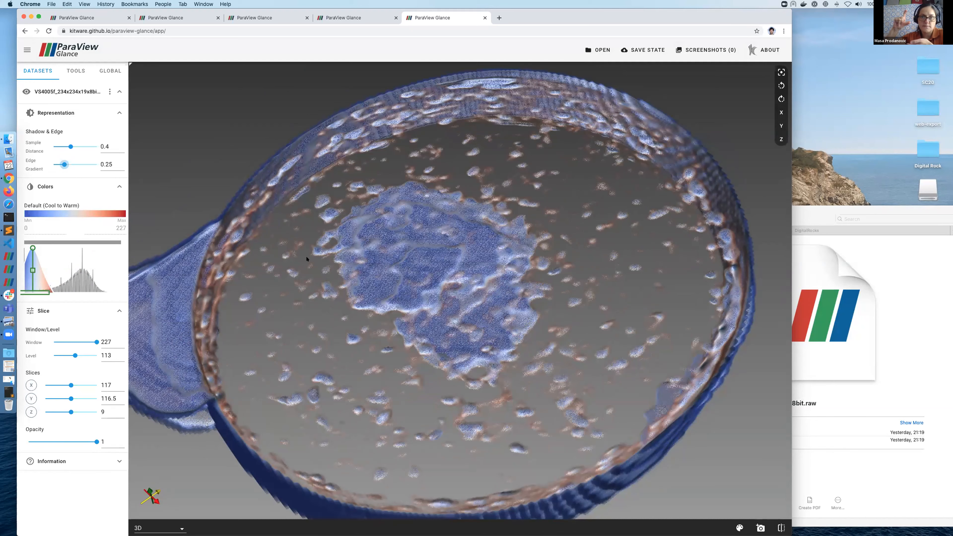
left_click_drag(325, 244, 330, 238)
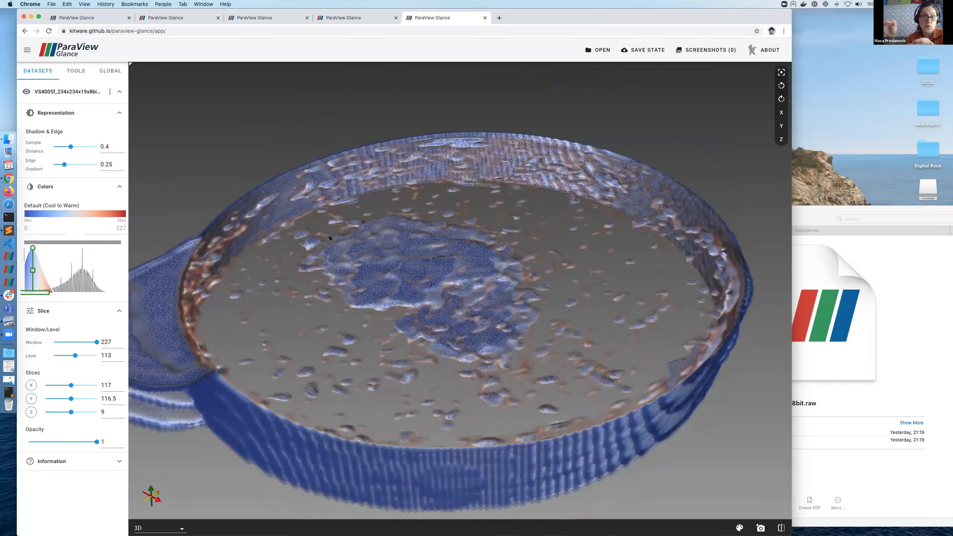
scroll(329, 238, "down", 4)
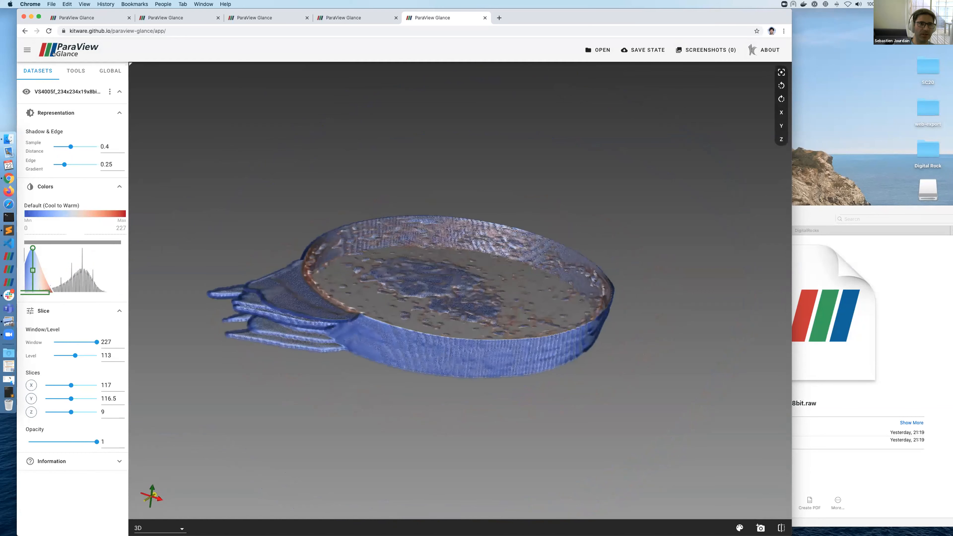
left_click(49, 31)
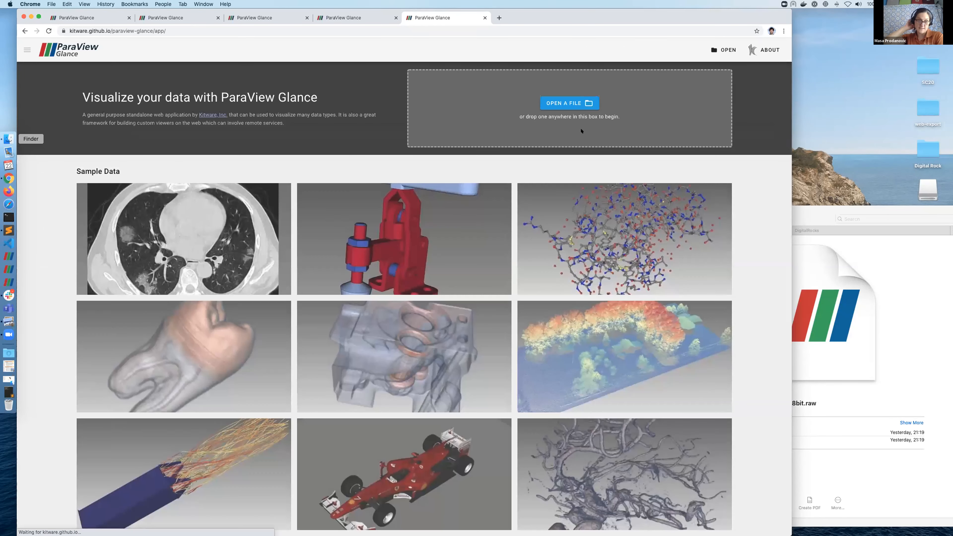
Step: Drop VS4005f_234x234x19x8bit.raw into the fresh app and set its type to Unsigned Integer 8
left_click(9, 139)
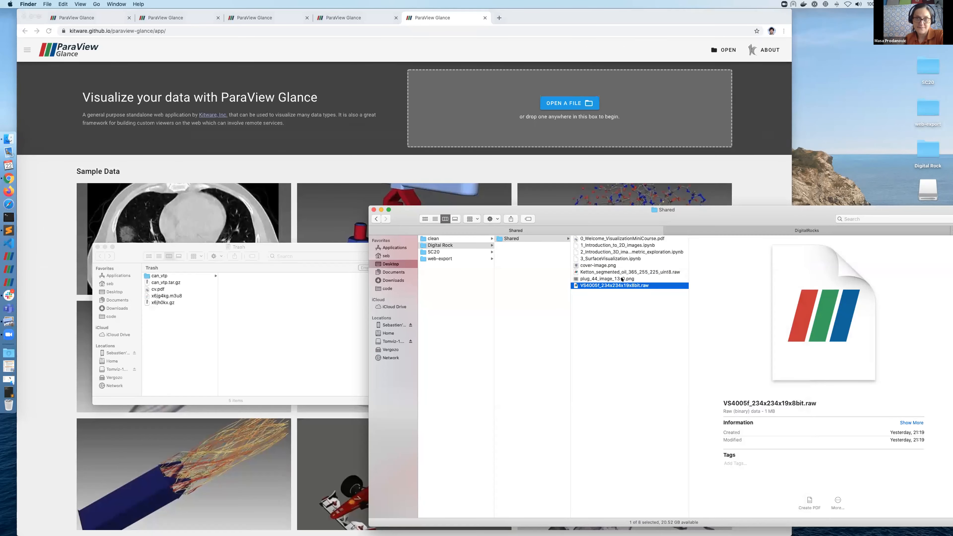
left_click_drag(622, 286, 594, 134)
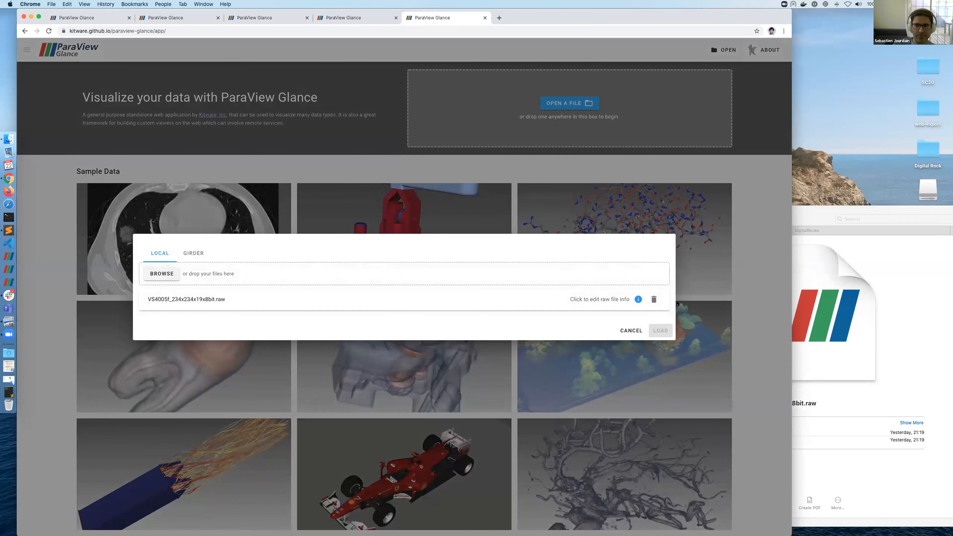
left_click(638, 300)
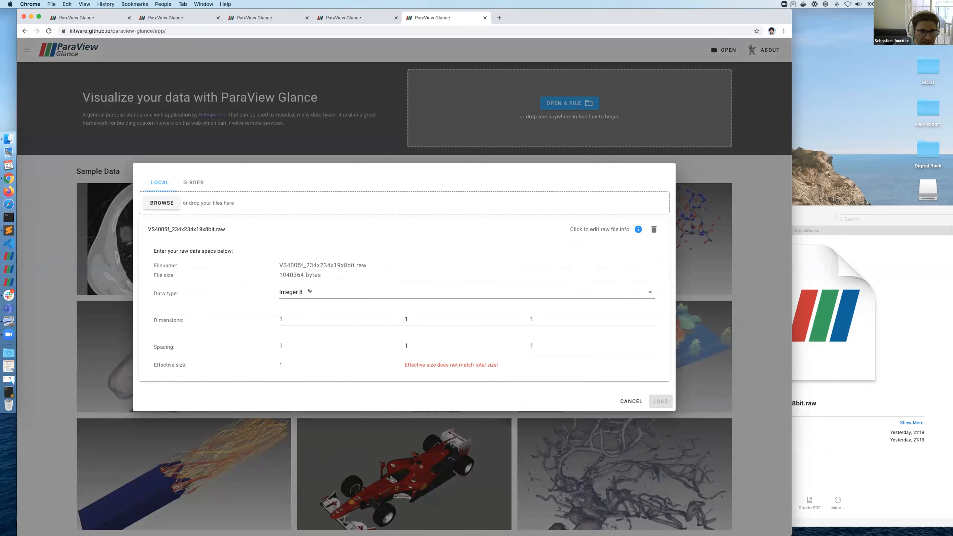
left_click(308, 296)
left_click(328, 317)
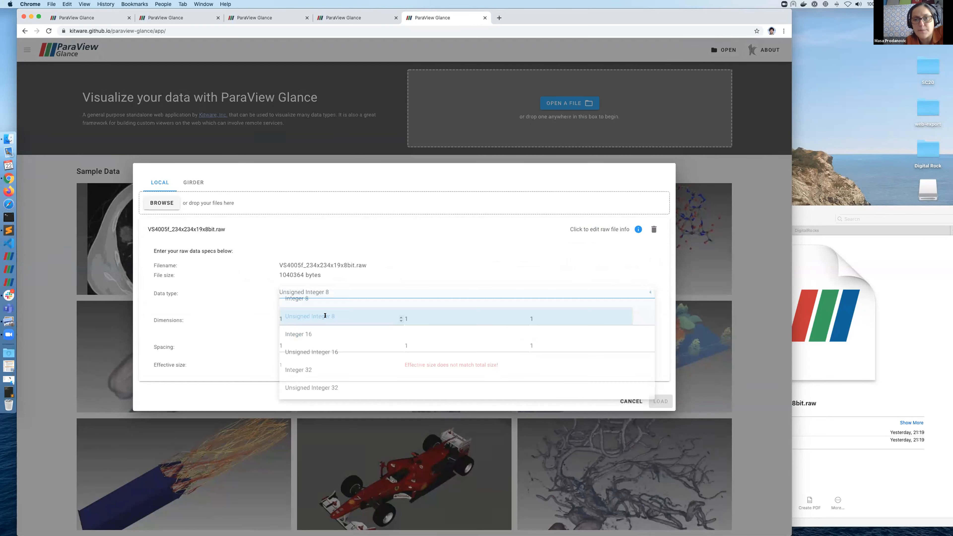
Step: Enter dimensions 234 × 234 × 19 with Z spacing 3 and load the volume
left_click_drag(319, 315, 272, 311)
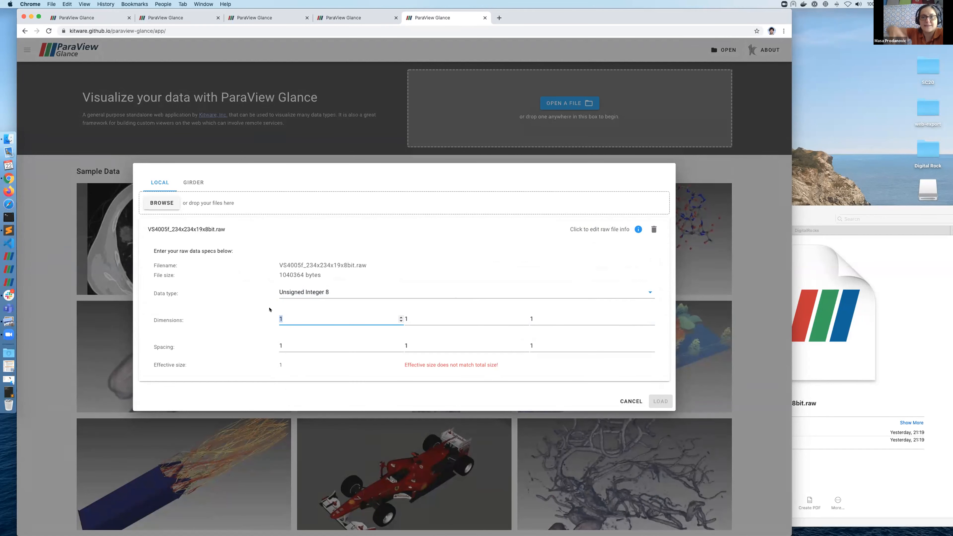
type("234")
key("Tab")
type("234")
key("Tab")
type("19")
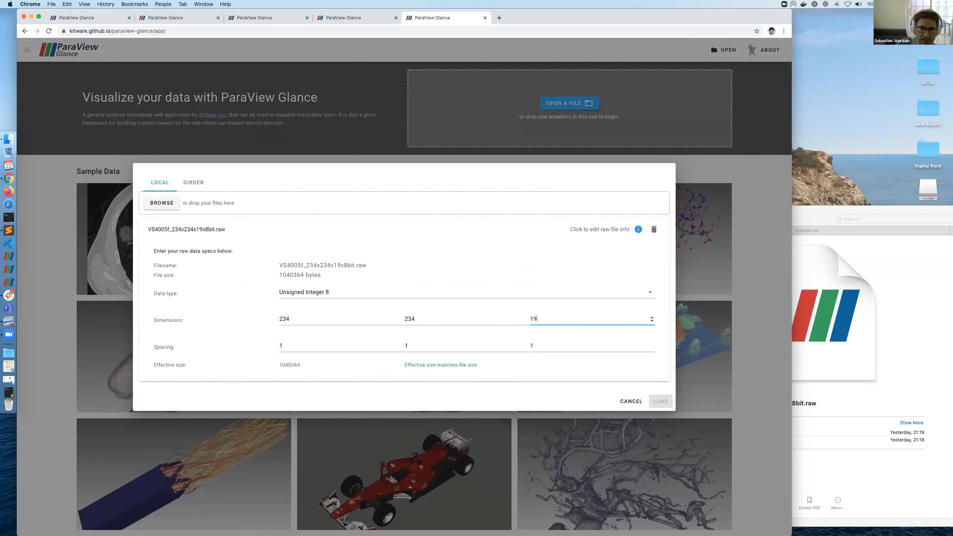
left_click(555, 344)
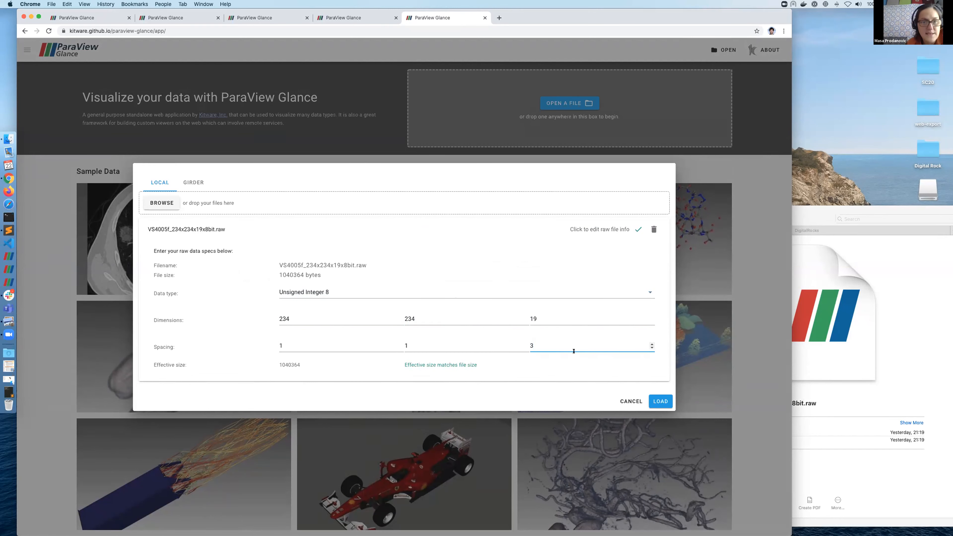
left_click(661, 401)
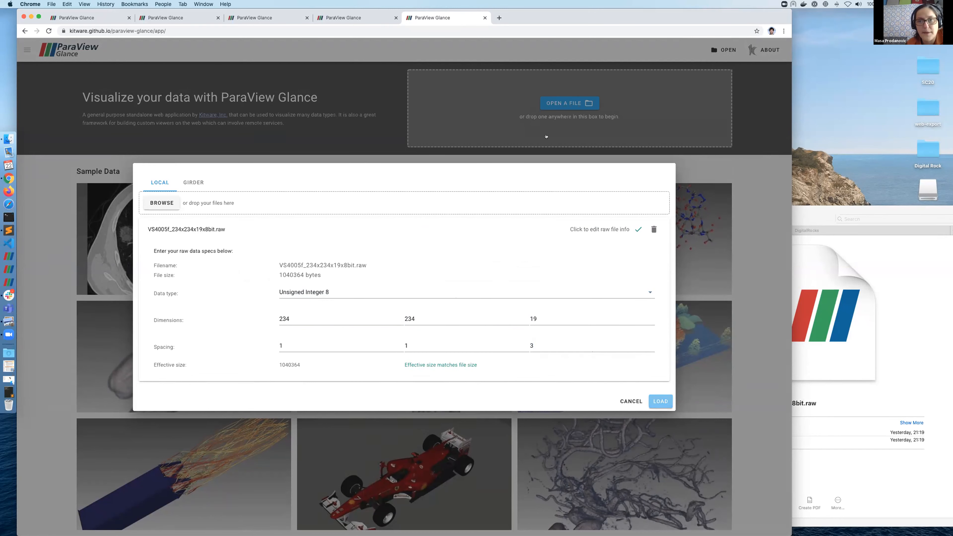
left_click_drag(545, 207, 482, 212)
Step: Narrow the opacity Gaussian and shift its peak to slightly higher values
mouse_move(116, 284)
left_click_drag(108, 291, 55, 273)
left_click_drag(397, 161, 495, 291)
Step: Lower the volume's sample distance to 0.15
scroll(495, 291, "up", 5)
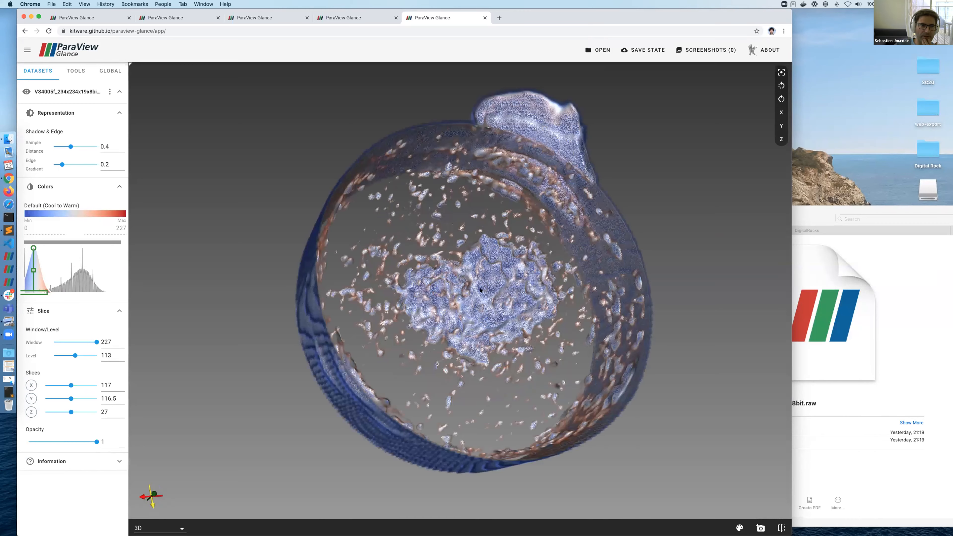
scroll(481, 290, "up", 3)
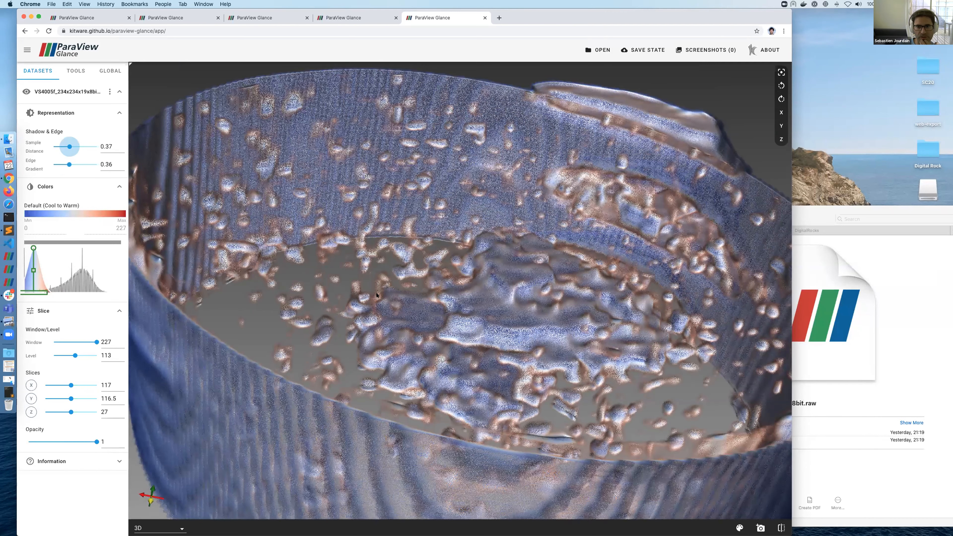
scroll(406, 342, "down", 5)
mouse_move(278, 259)
left_mouse_down()
mouse_move(276, 331)
mouse_move(248, 283)
mouse_move(275, 272)
mouse_move(261, 266)
left_mouse_up()
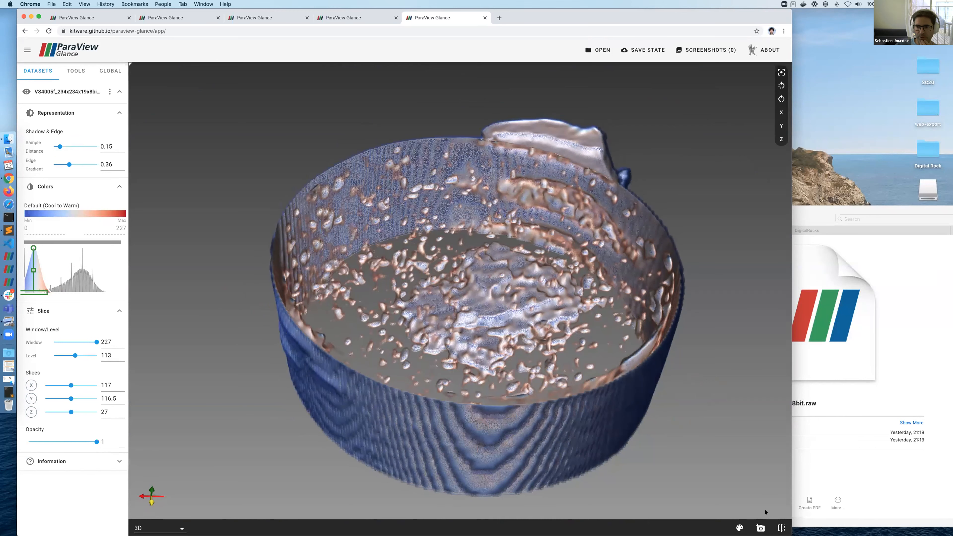
left_click(760, 528)
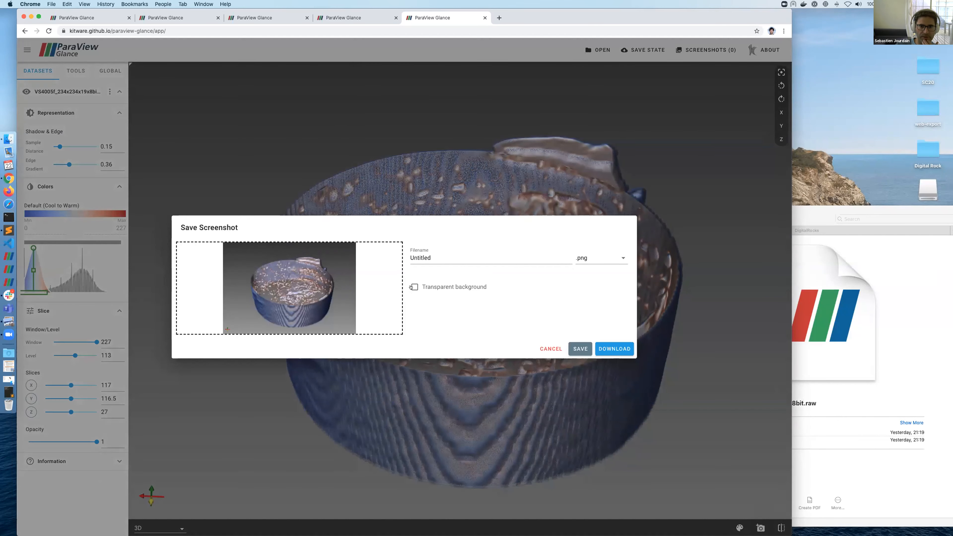
Step: Enable a transparent background, name the screenshot DEMO and download it as DEMO.png
left_click(436, 286)
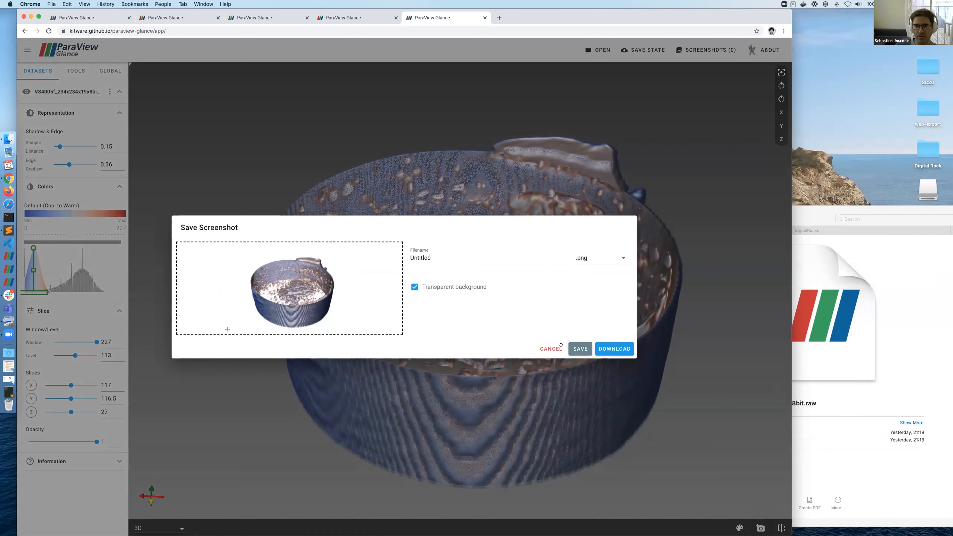
double_click(442, 255)
type("DEMO")
left_click(606, 349)
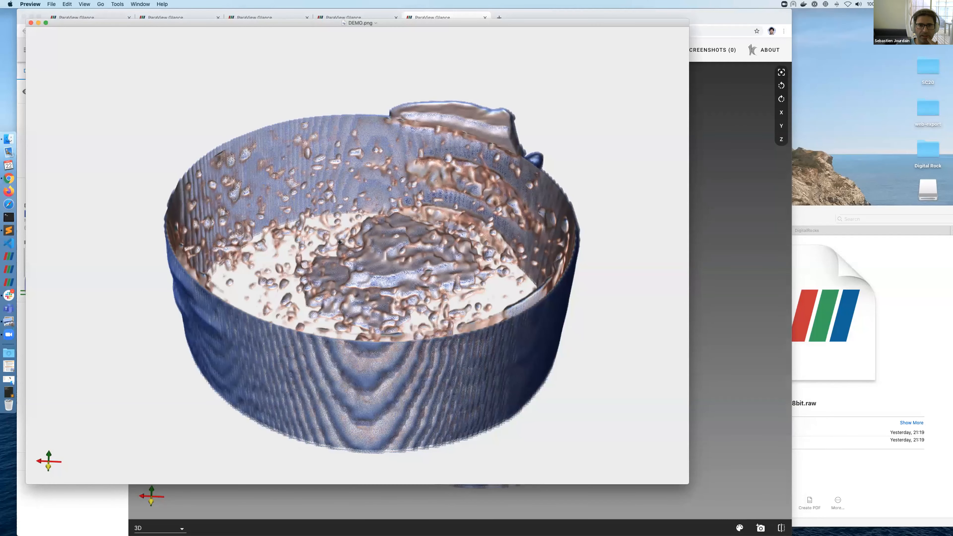
scroll(339, 242, "up", 3)
scroll(85, 33, "down", 3)
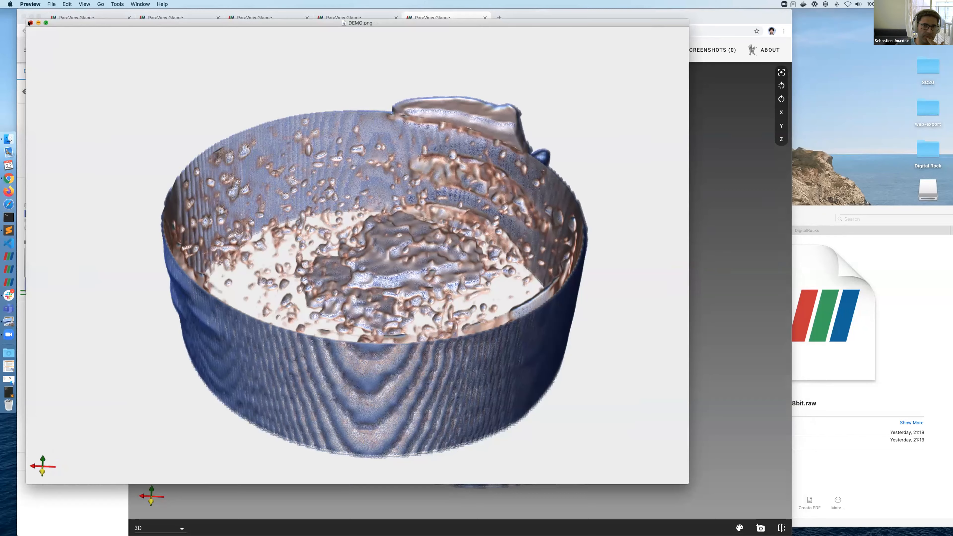
key("super+q")
left_click_drag(377, 303, 403, 279)
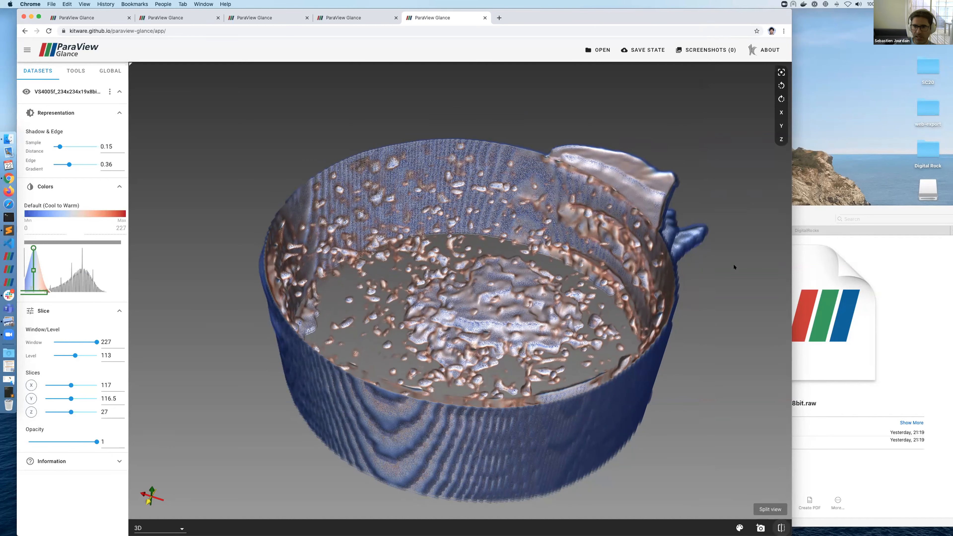
Step: Split the view into a four-view layout with X, Y and Z slices
left_click(781, 528)
left_click(781, 527)
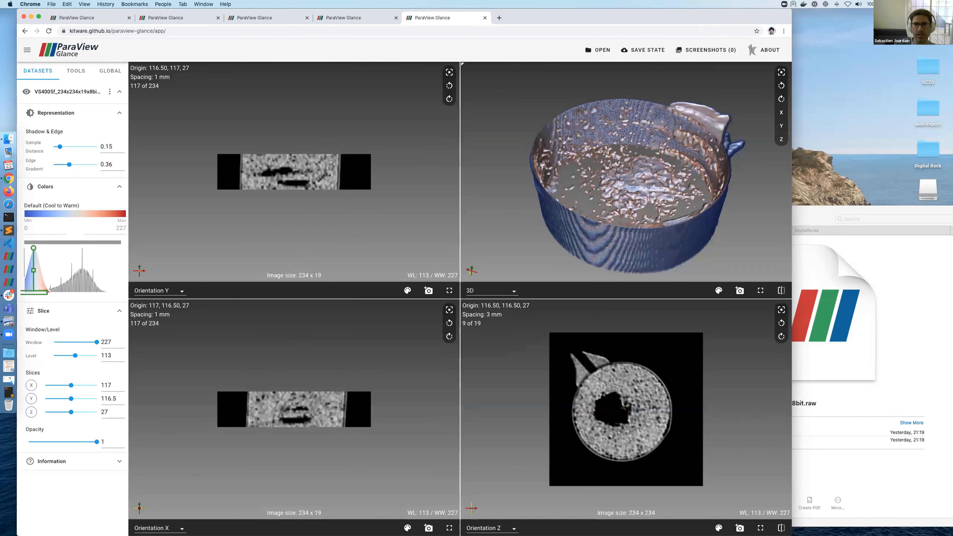
scroll(618, 426, "down", 5)
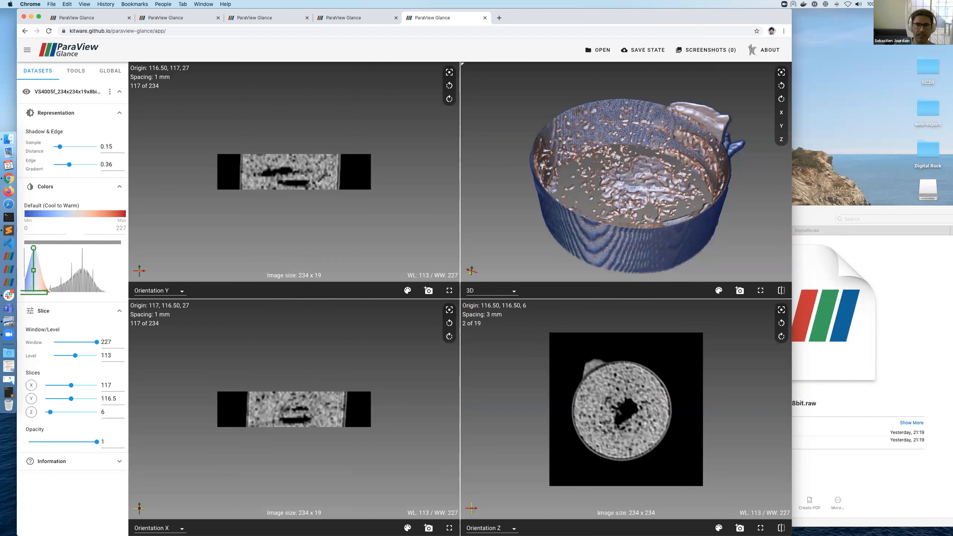
scroll(626, 409, "up", 5)
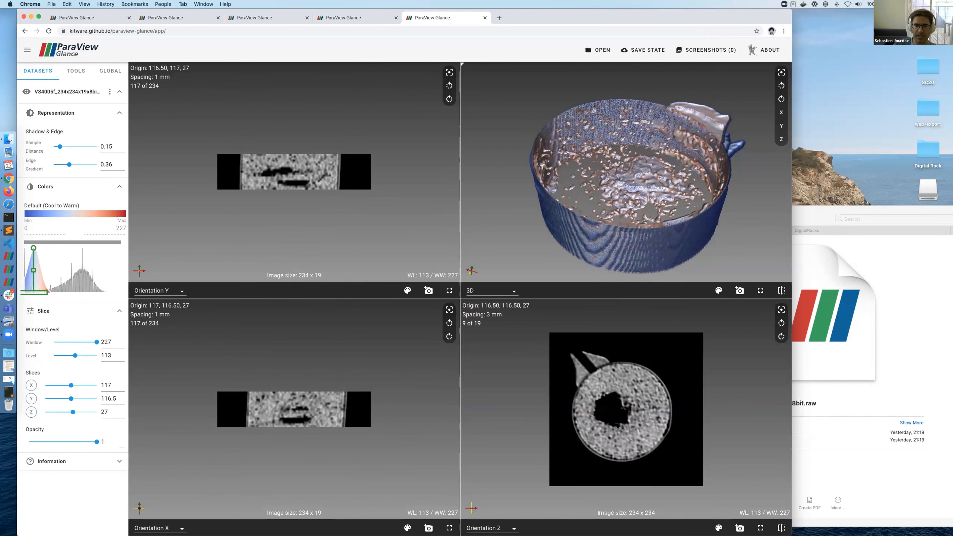
Step: Show the Z slice plane in 3D, adjust window/level, and briefly toggle the Y slice plane
left_click(31, 412)
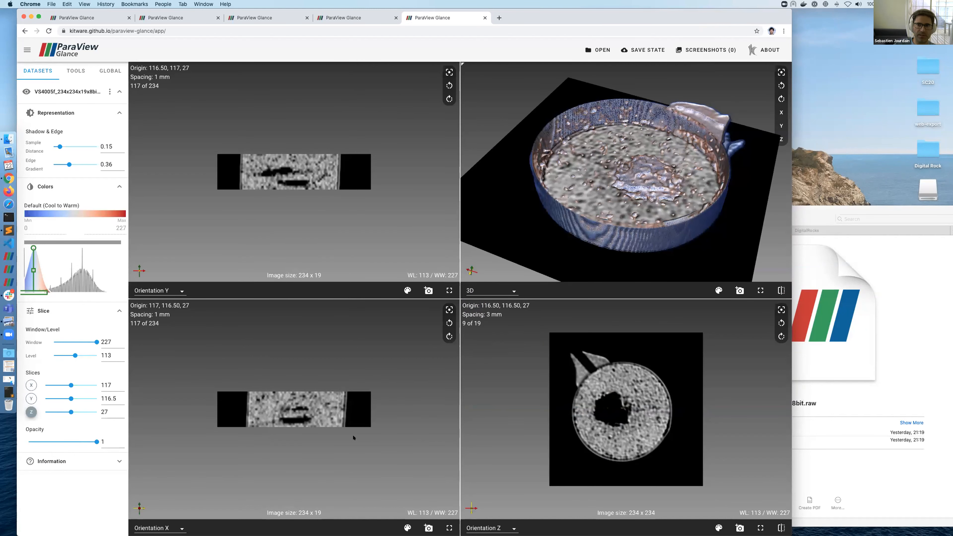
scroll(626, 409, "down", 5)
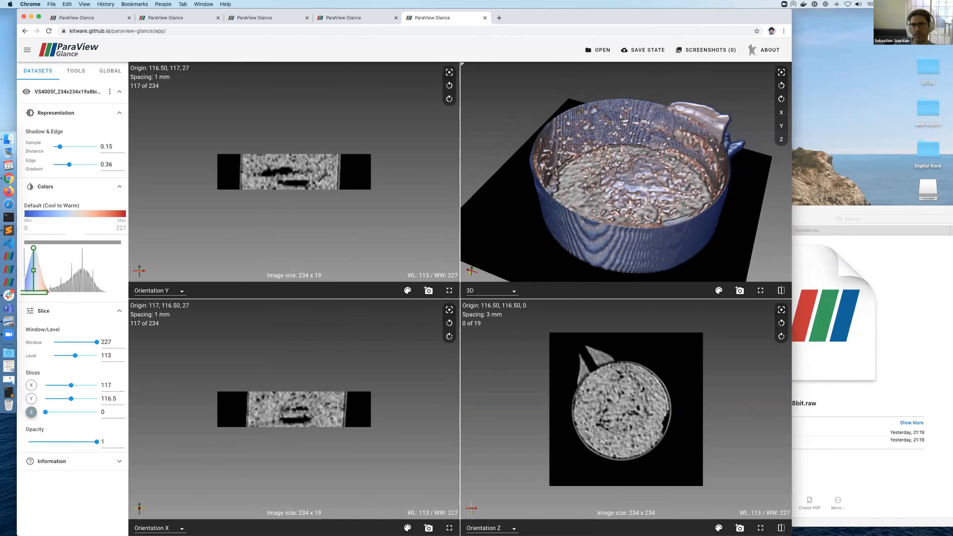
scroll(625, 409, "up", 6)
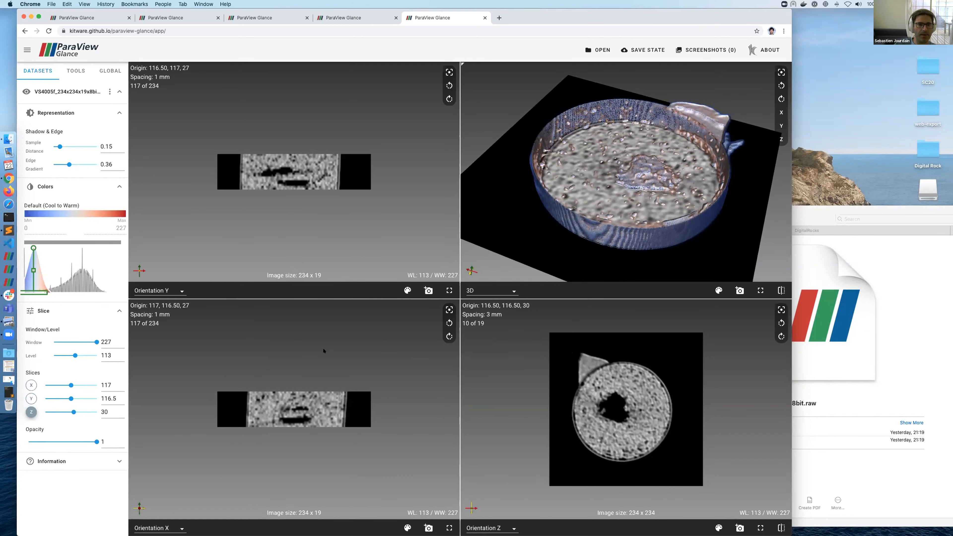
left_click_drag(325, 367, 323, 365)
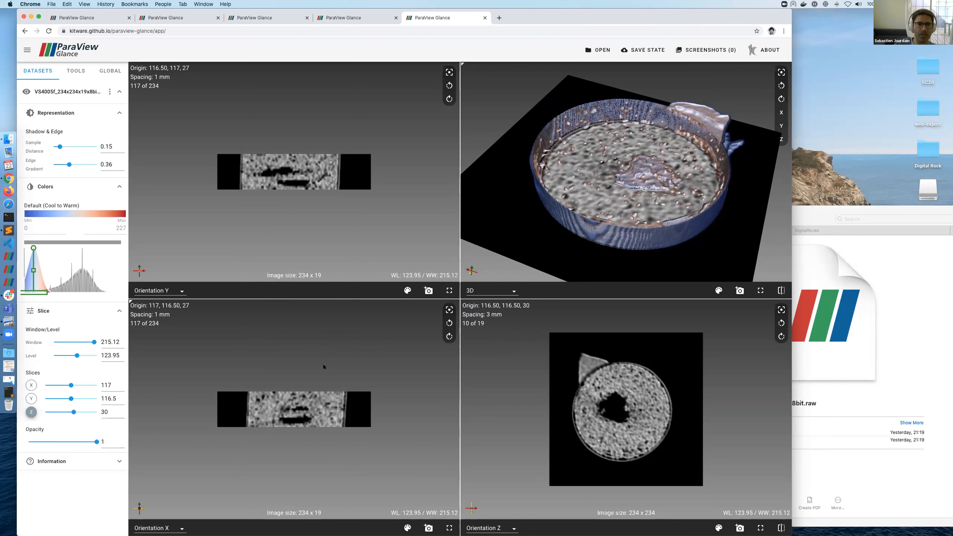
left_click(31, 398)
scroll(288, 411, "down", 3)
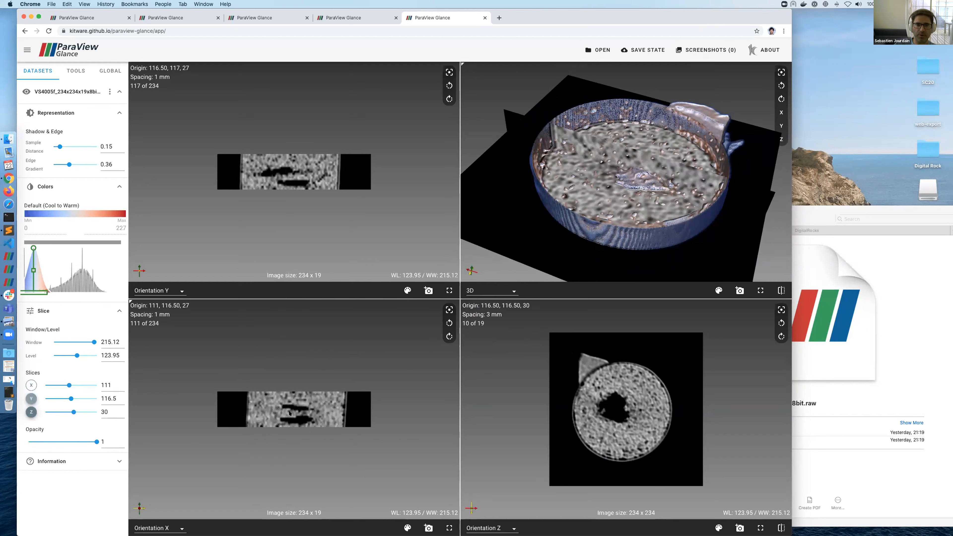
scroll(338, 189, "down", 15)
scroll(338, 190, "down", 20)
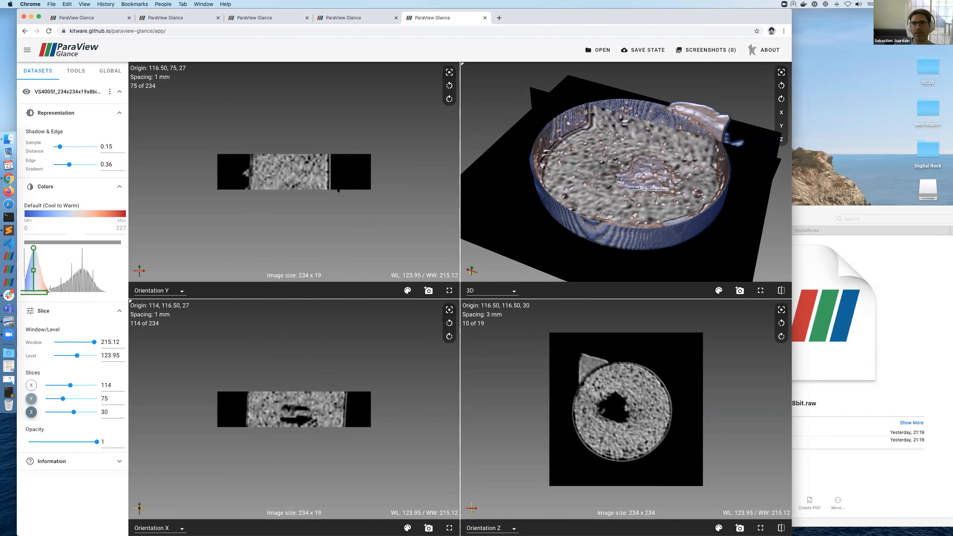
scroll(337, 190, "up", 20)
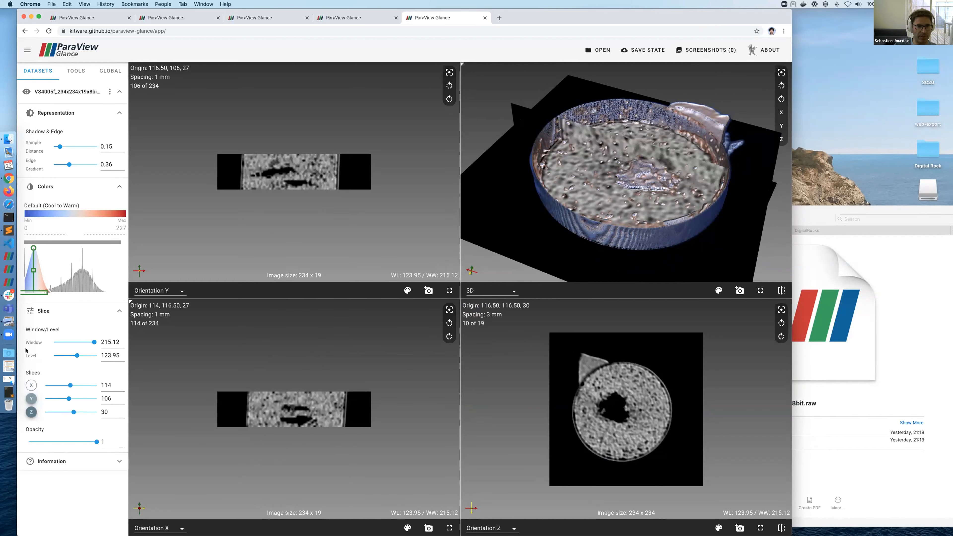
left_click(31, 398)
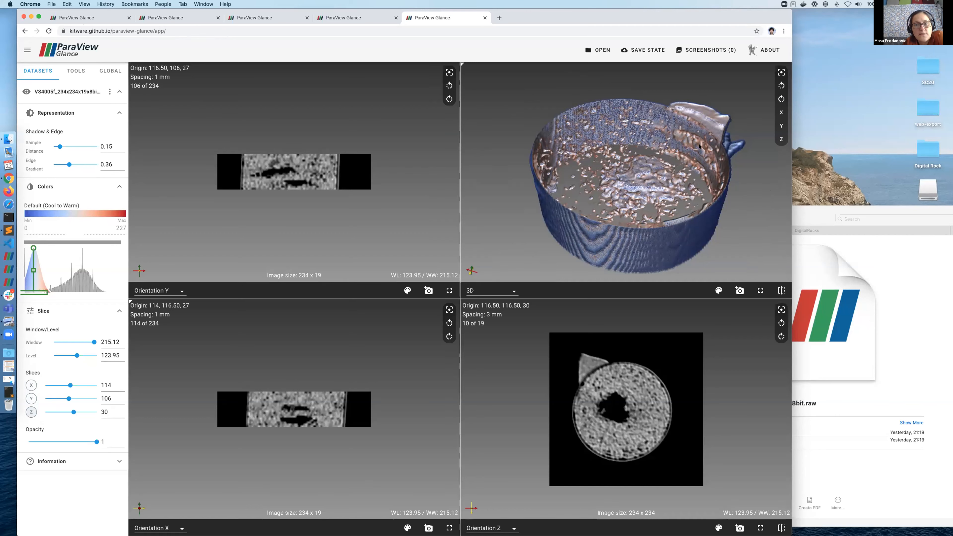
Step: Tilt the 3D volume to a side view, then reload Glance to its start page
left_click_drag(699, 146, 480, 194)
left_click(162, 33)
key("Return")
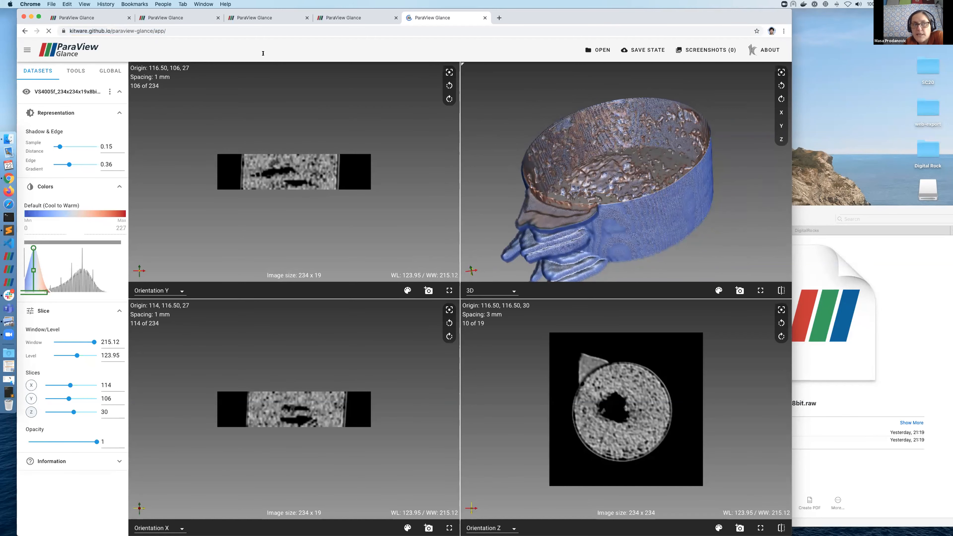
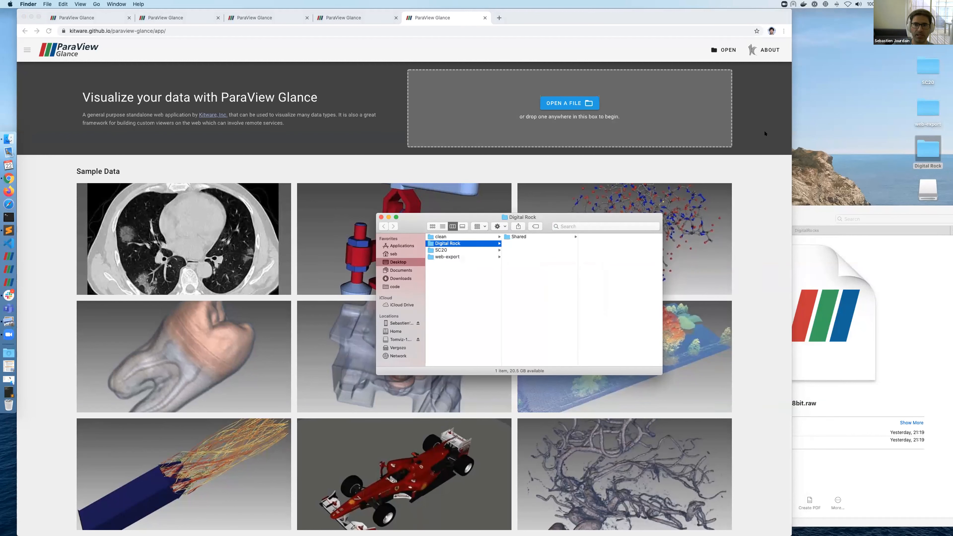
Step: Drag RockViz.vtkjs from the Digital Rock web-export folder into Glance and load the scene
left_click(926, 109)
key("super+o")
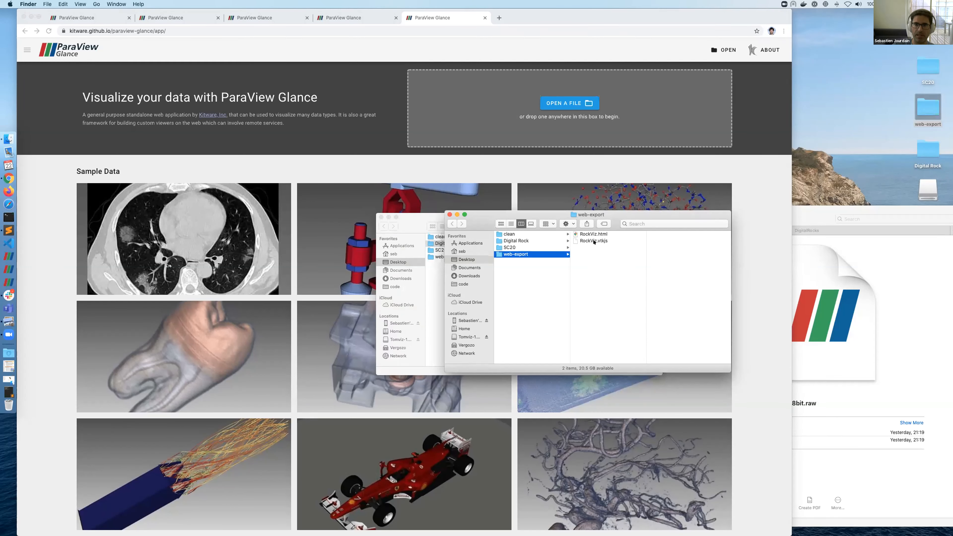
left_click_drag(593, 241, 574, 121)
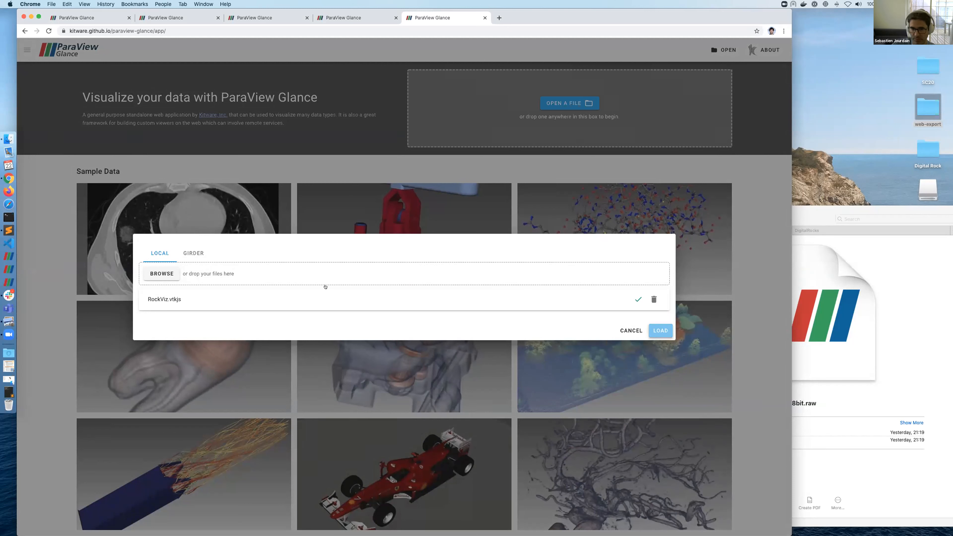
left_click(659, 330)
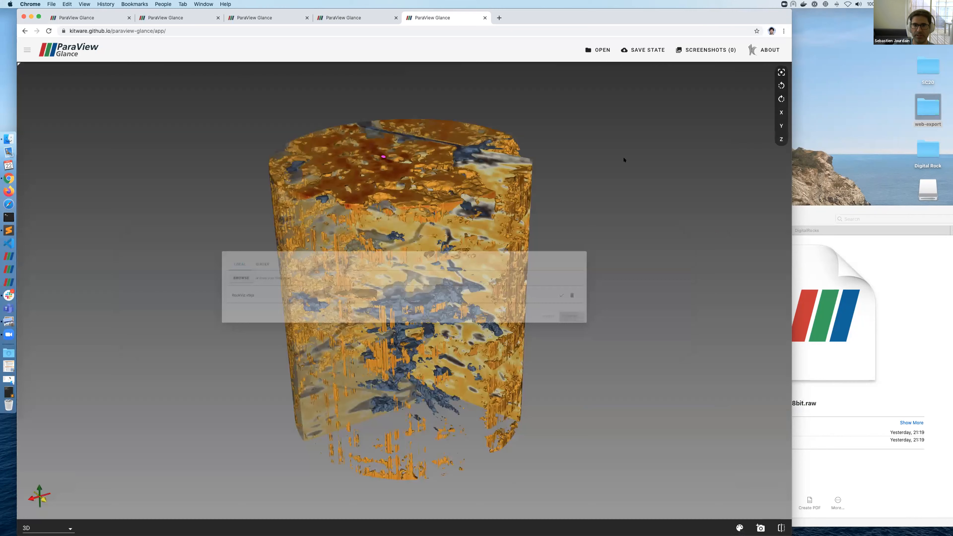
Step: Inspect the rock core from several angles and collapse the Cylinder, dataset 2 and Slices panels
left_click_drag(389, 178, 338, 202)
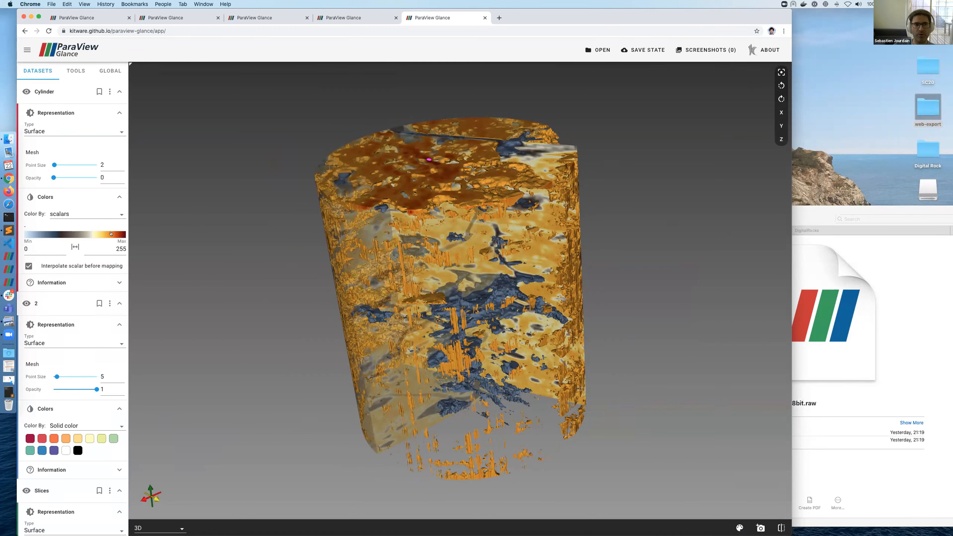
left_click_drag(424, 153, 591, 105)
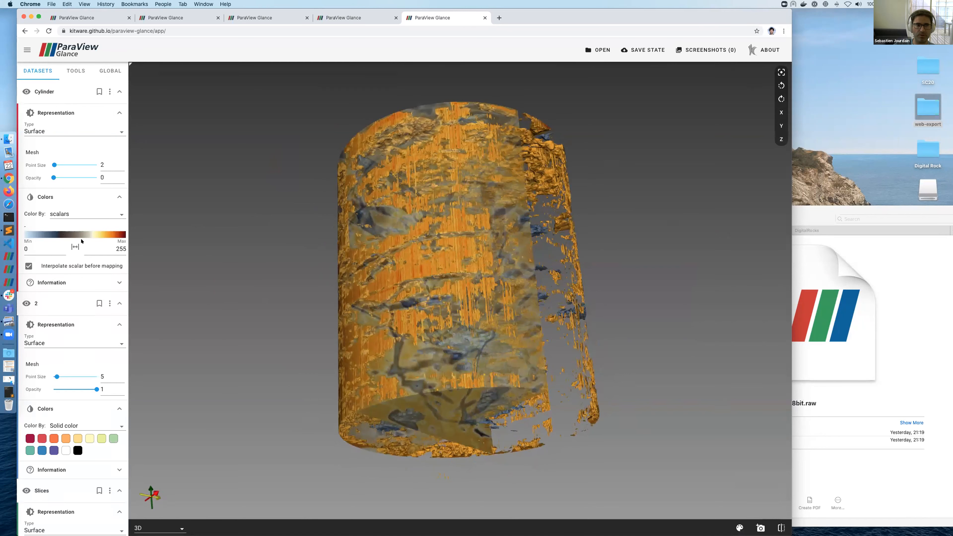
left_click_drag(400, 213, 330, 246)
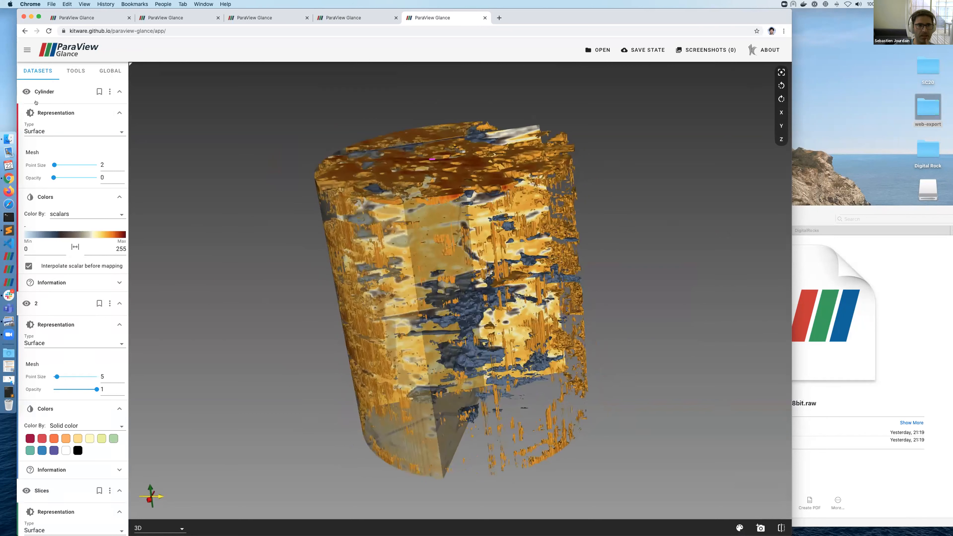
left_click(85, 91)
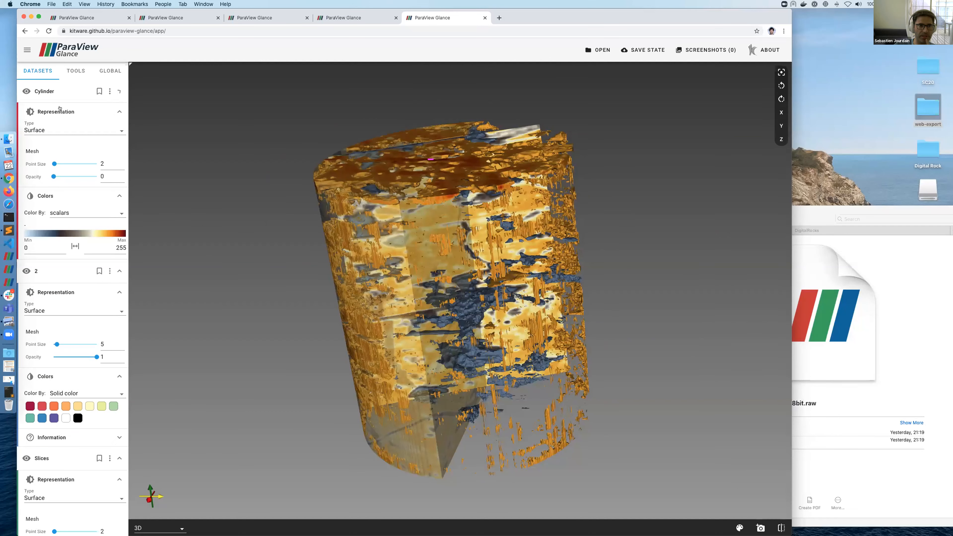
left_click(64, 107)
left_click(63, 124)
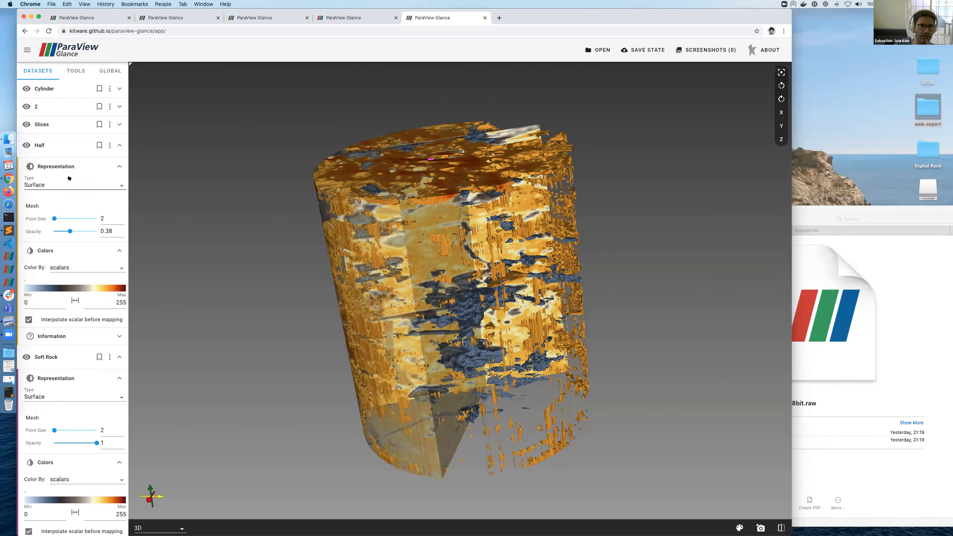
Step: Hide the Hard Rock layer, keep Half visible, and switch to the red Ketton model tab
left_click(25, 145)
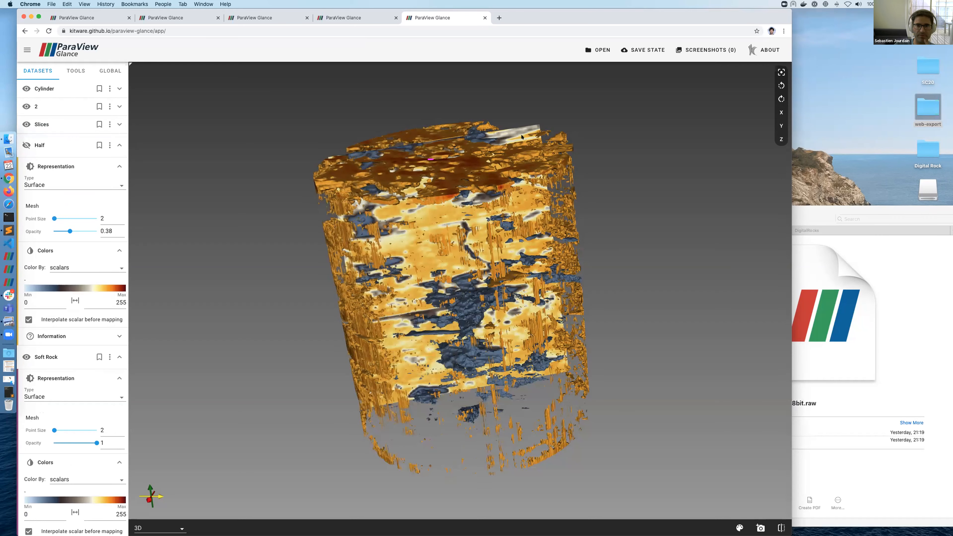
left_click(75, 145)
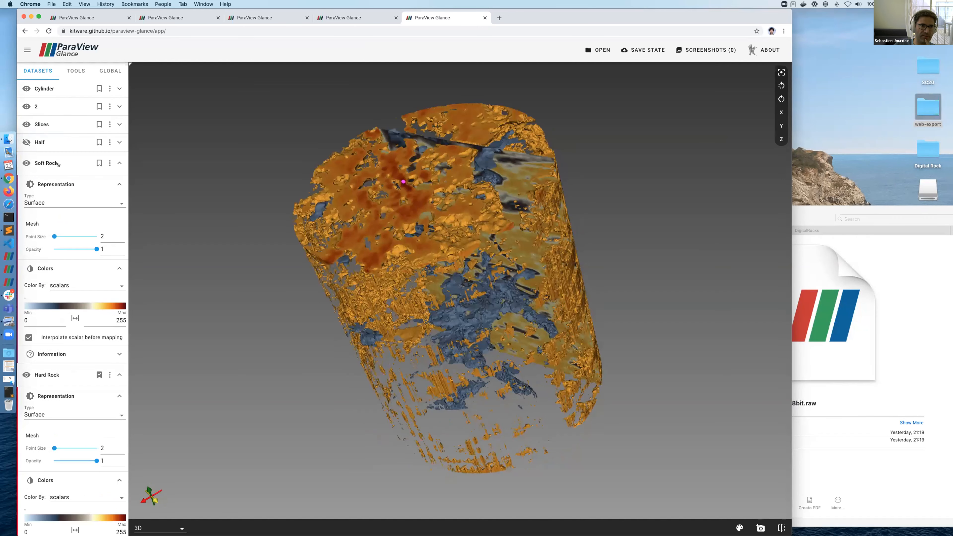
left_click(90, 161)
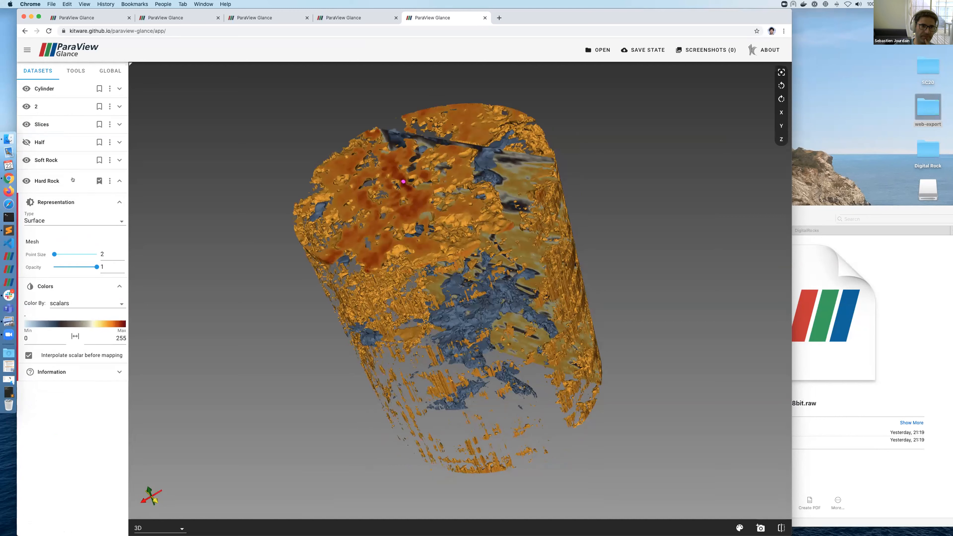
left_click(25, 181)
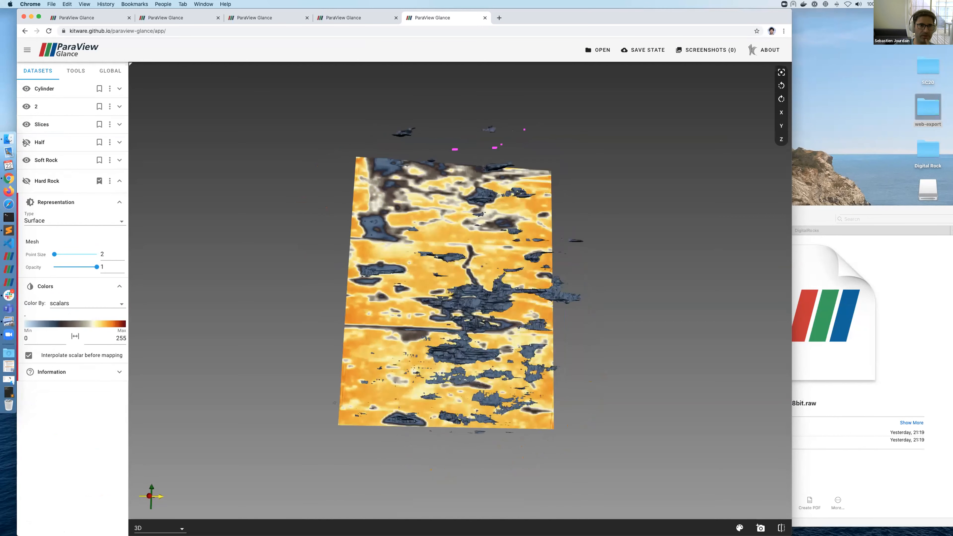
left_click(27, 143)
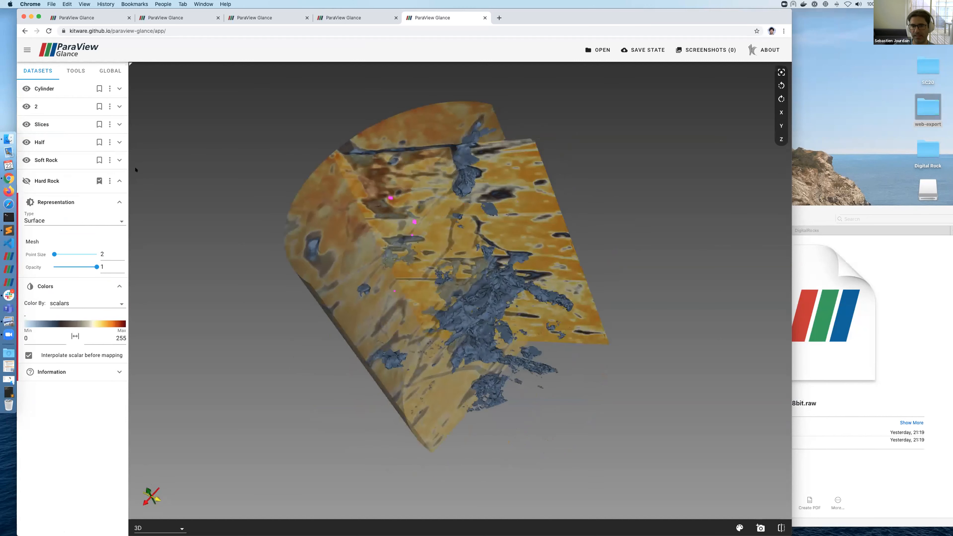
left_click_drag(457, 172, 462, 150)
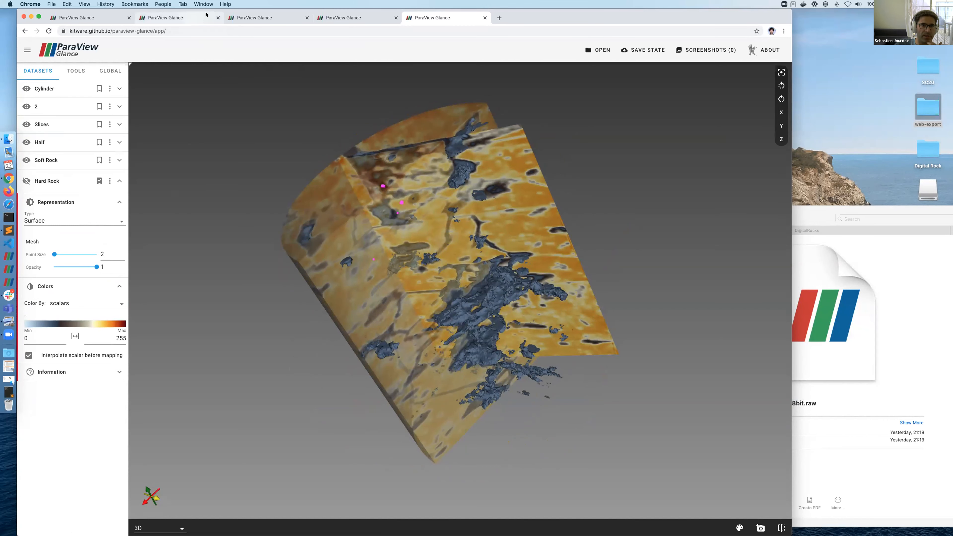
left_click(188, 17)
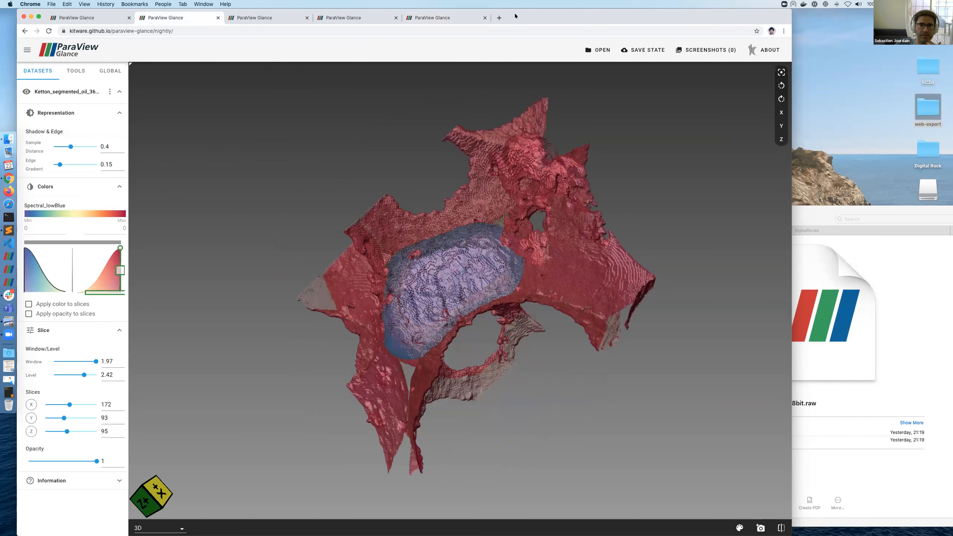
Step: Paste the Glance address into a new Chrome tab and go to the latest nightly build
left_click(499, 19)
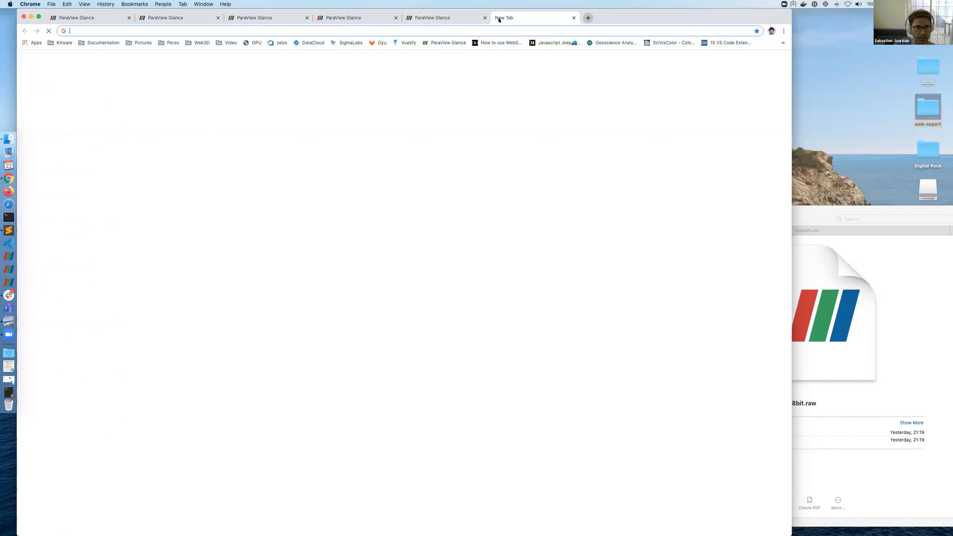
left_click(267, 18)
left_click(221, 30)
key("super+c")
left_click(509, 17)
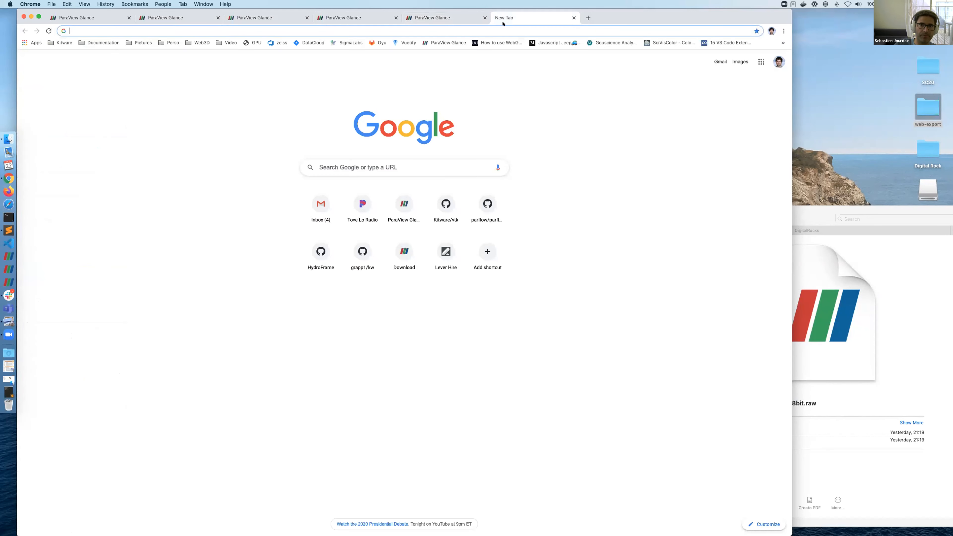
key("super+v")
key("BackSpace")
key("BackSpace")
key("BackSpace")
key("BackSpace")
key("BackSpace")
key("BackSpace")
key("BackSpace")
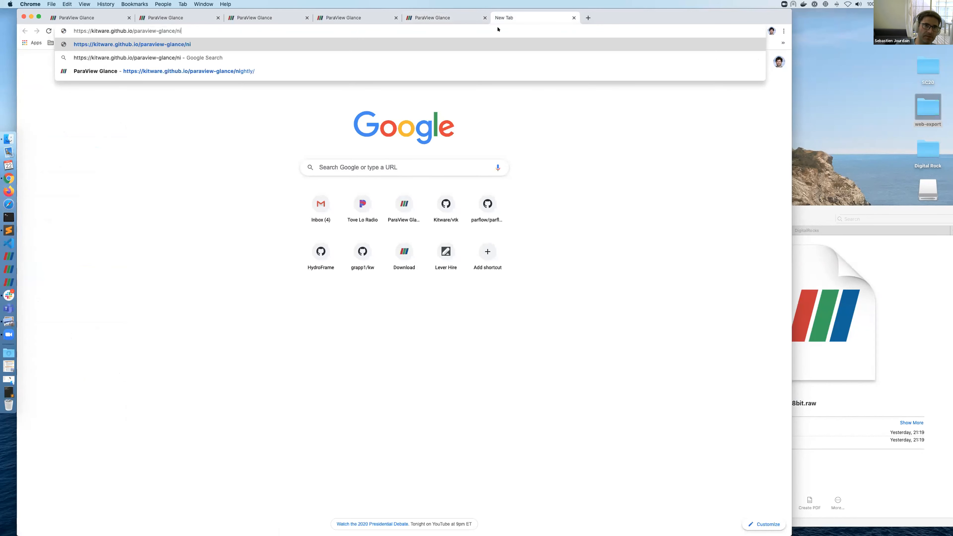
key("Return")
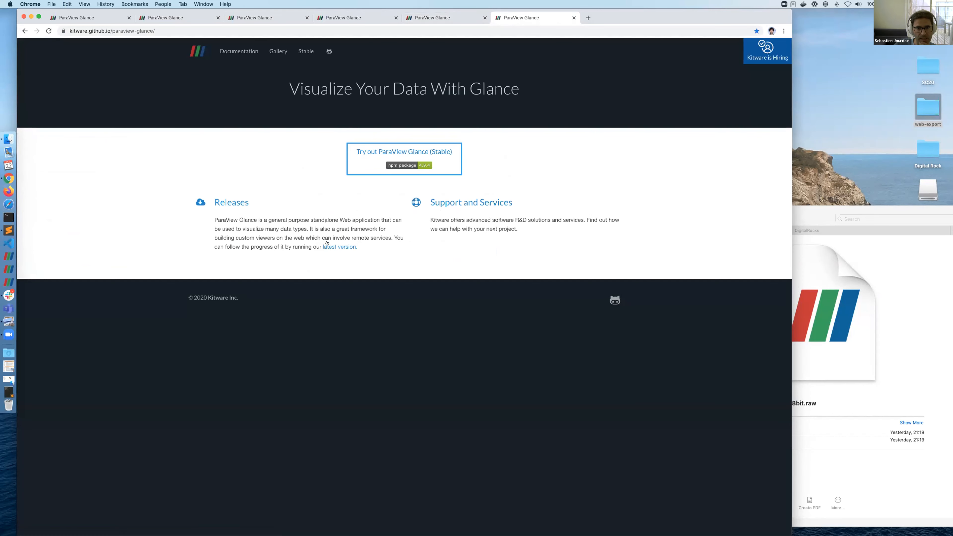
left_click(338, 247)
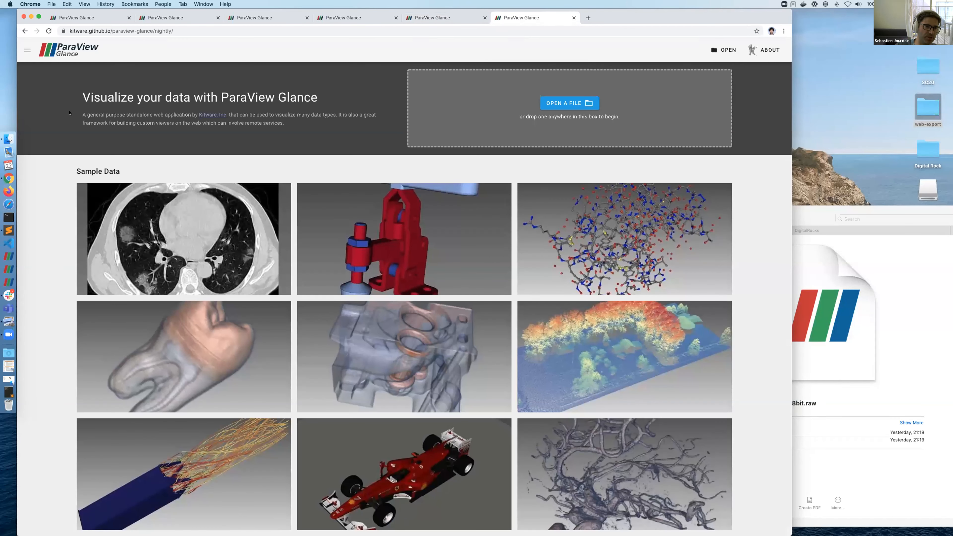
left_click(824, 217)
Step: Load Ketton_segmented_oil_365_255_225_uint8.raw as Unsigned Integer 8, dimensions 365 × 255 × 225
left_click_drag(623, 272, 606, 121)
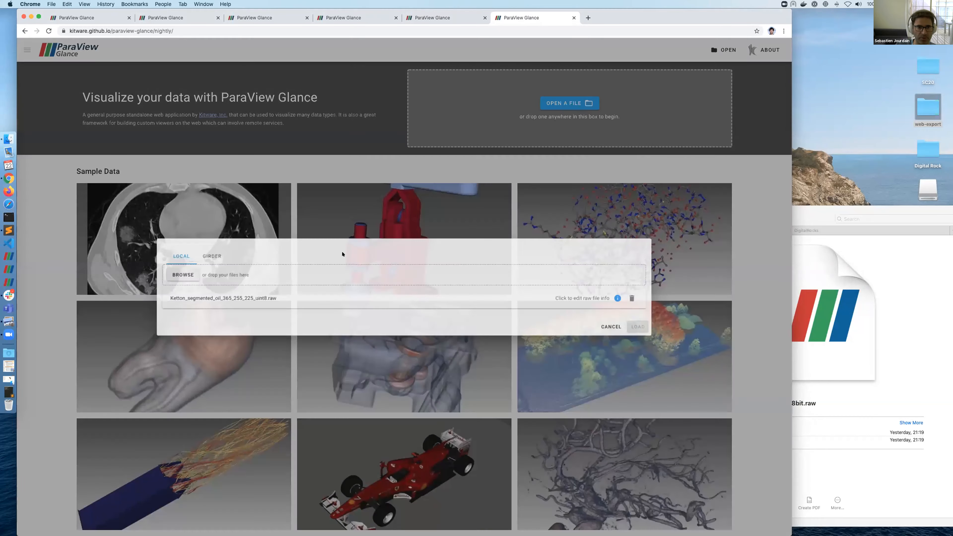
left_click(638, 299)
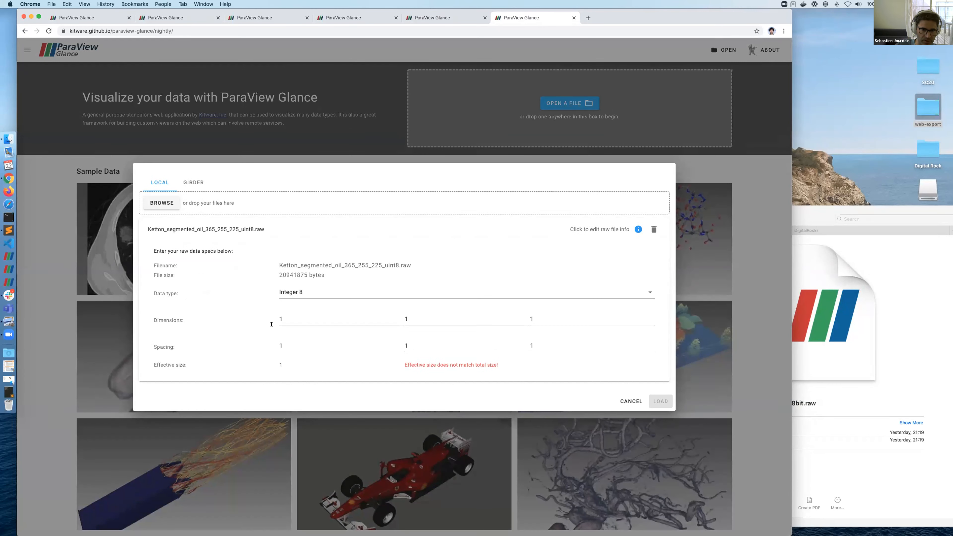
left_click(309, 292)
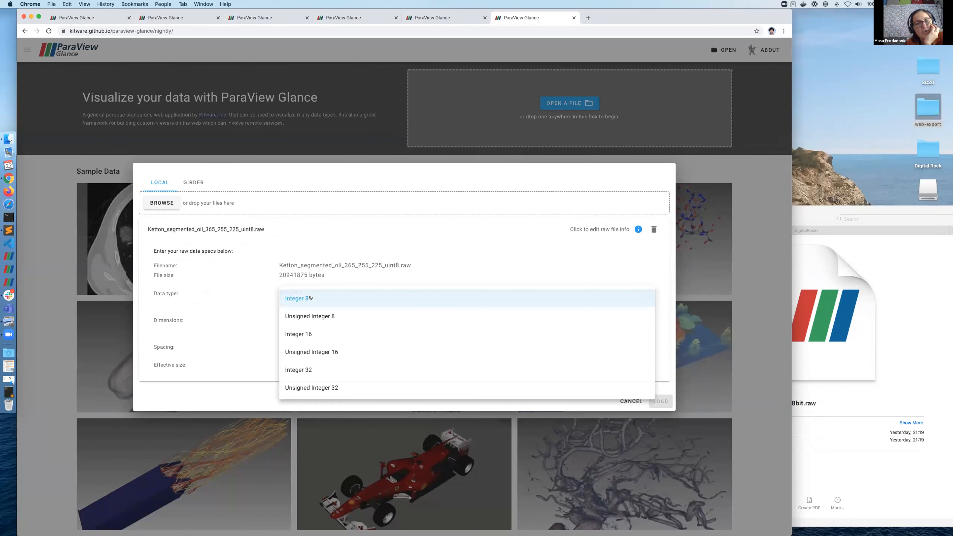
left_click(351, 319)
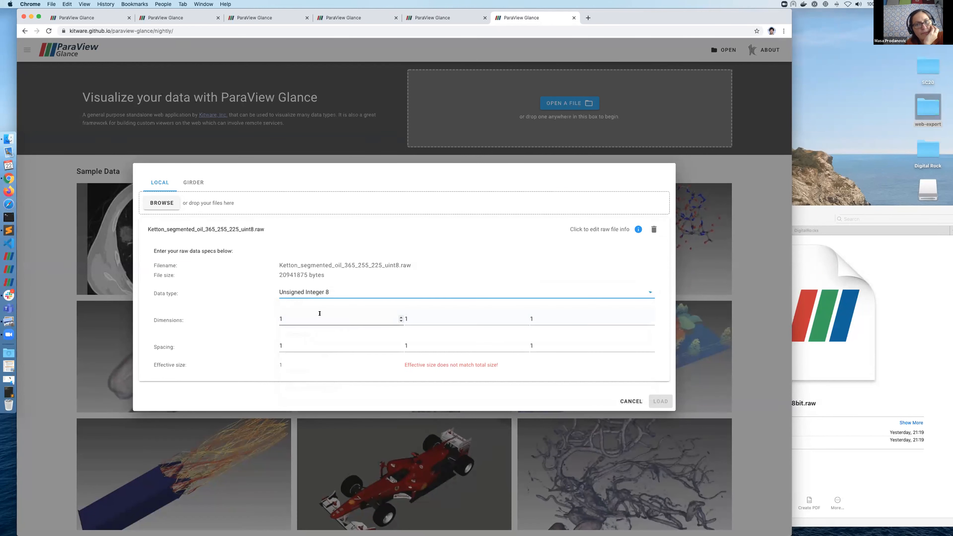
left_click(304, 319)
key("super+a")
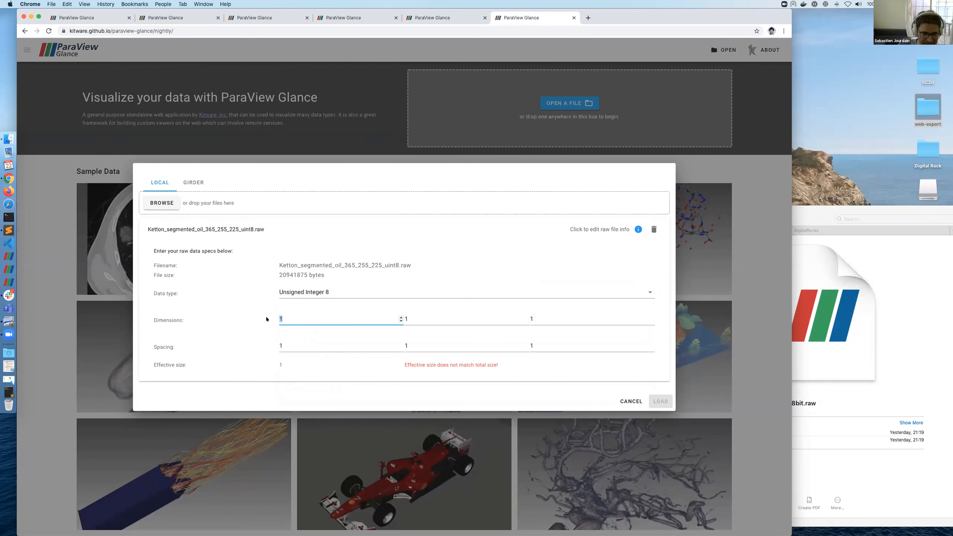
type("365")
key("Tab")
type("255")
key("Tab")
type("225")
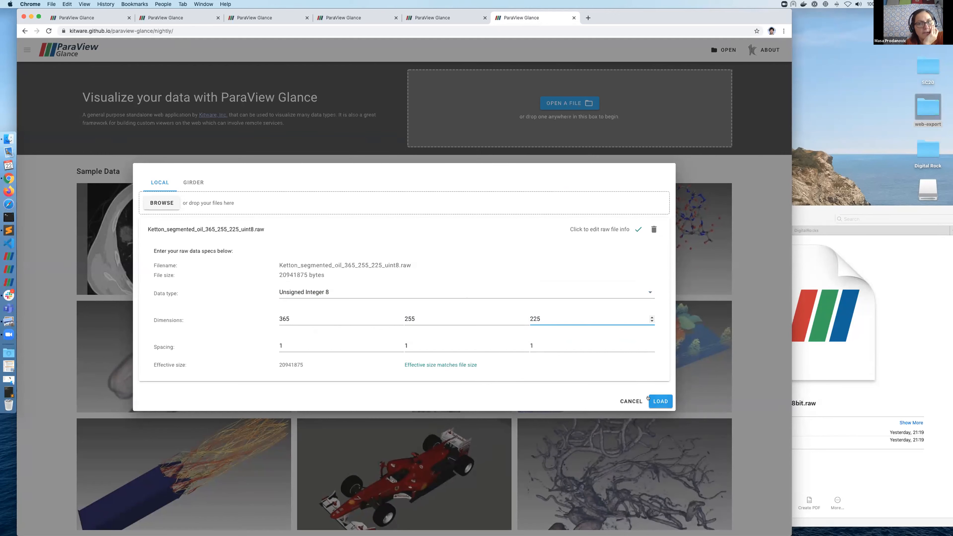
left_click(654, 400)
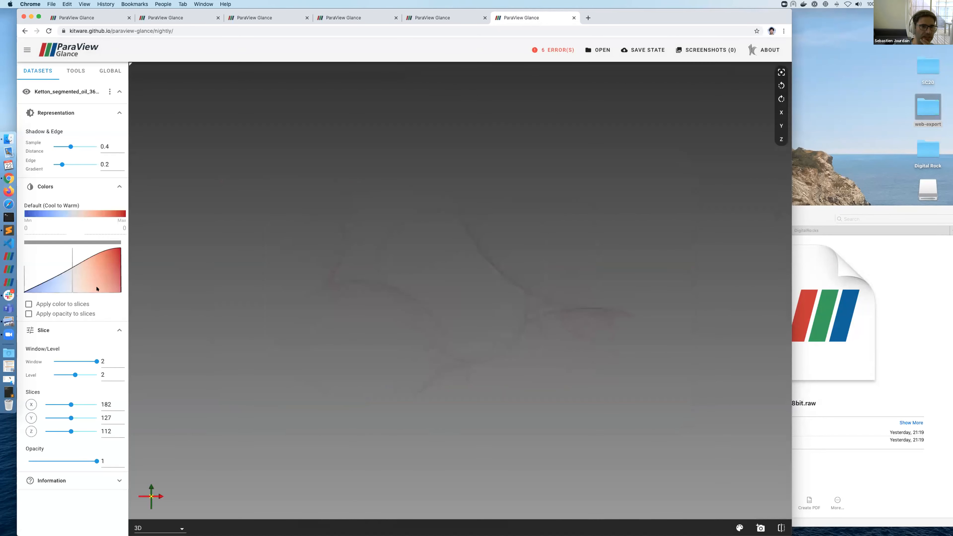
Step: Reshape the opacity Gaussian toward low values so the blue grain renders
mouse_move(105, 286)
left_click_drag(81, 289, 61, 277)
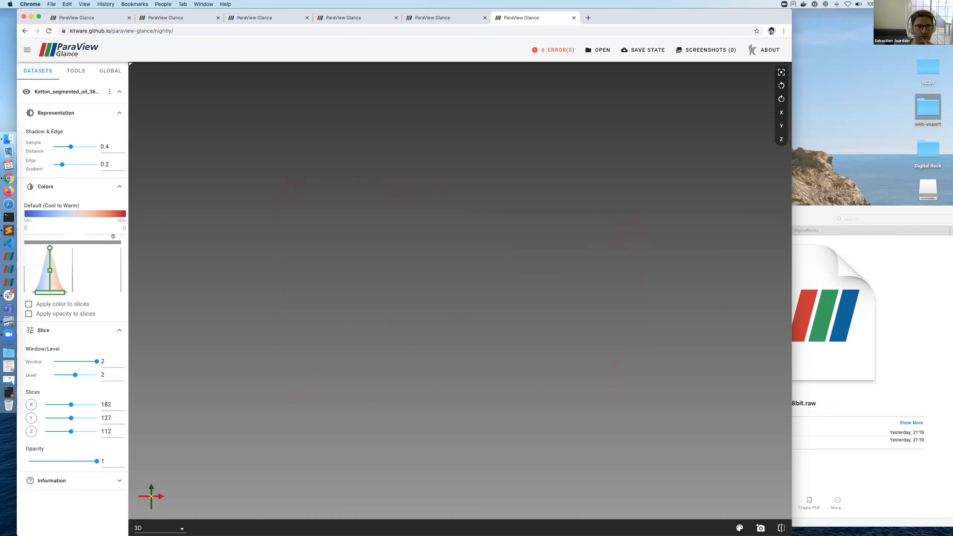
left_click_drag(63, 280, 31, 280)
left_click_drag(469, 139, 467, 246)
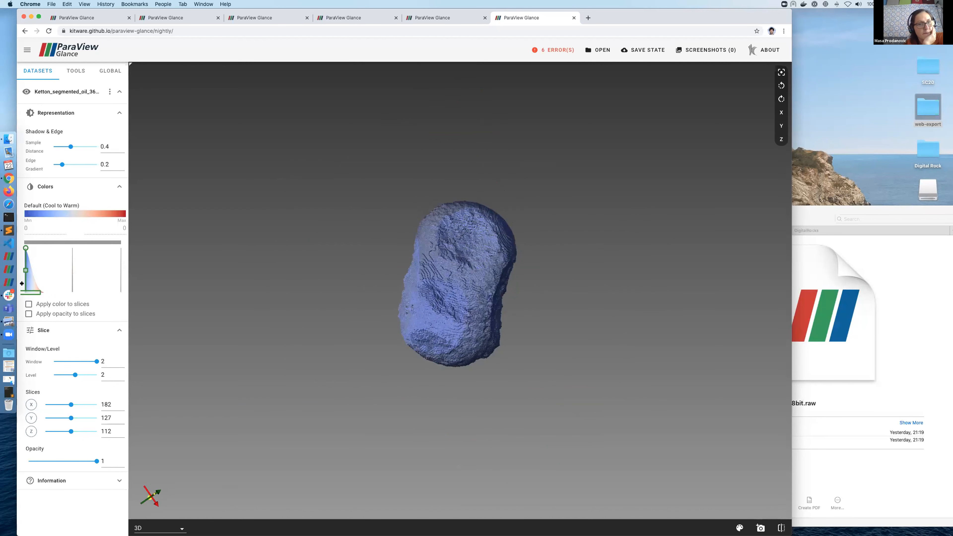
left_click_drag(30, 279, 66, 291)
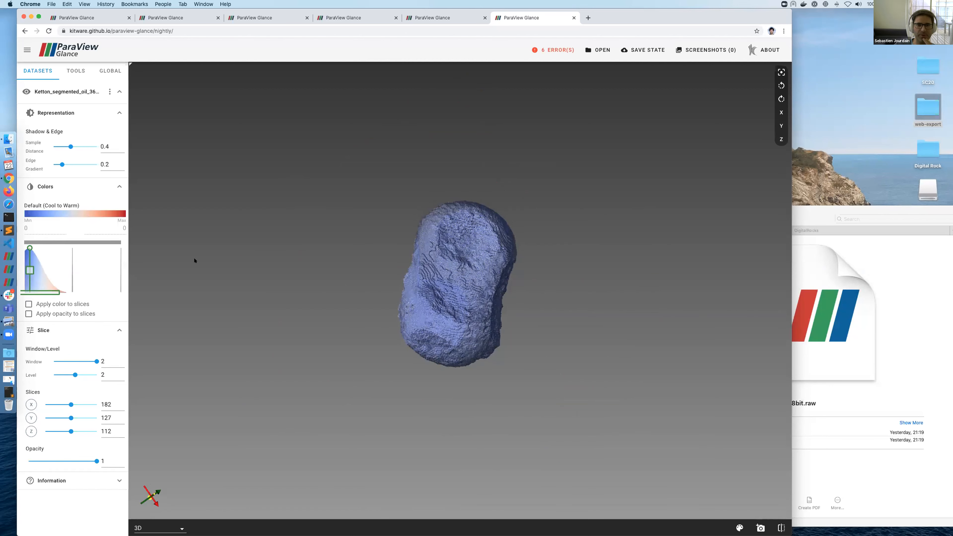
left_click_drag(461, 218, 348, 301)
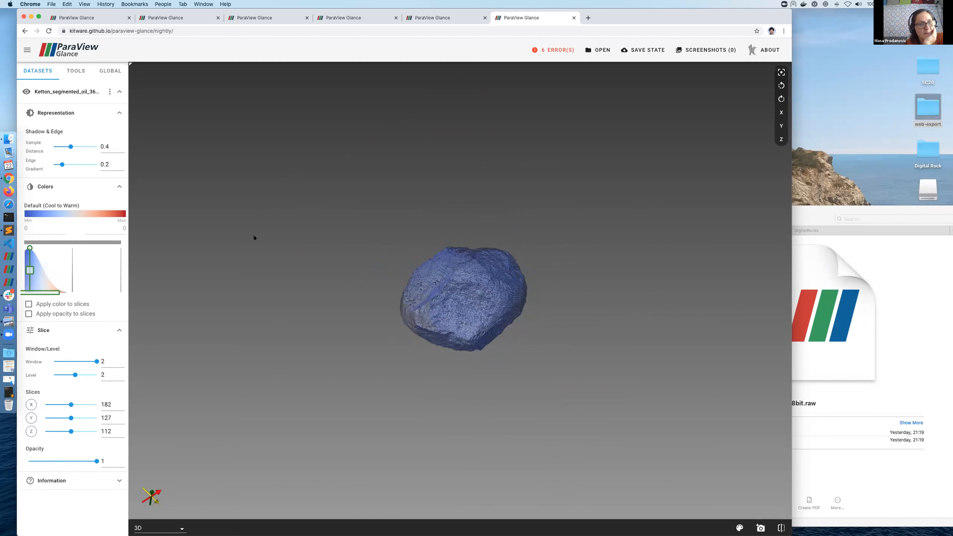
left_click_drag(538, 277, 120, 284)
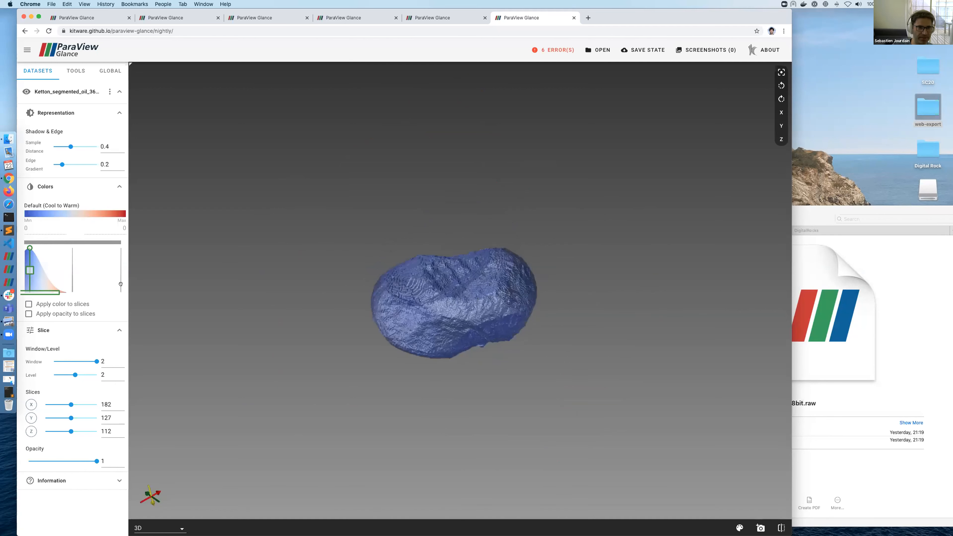
Step: Add a second opacity peak at high values for the red phase, then split into four views
left_click(101, 261)
mouse_move(111, 292)
left_mouse_down()
mouse_move(123, 289)
mouse_move(115, 280)
left_mouse_up()
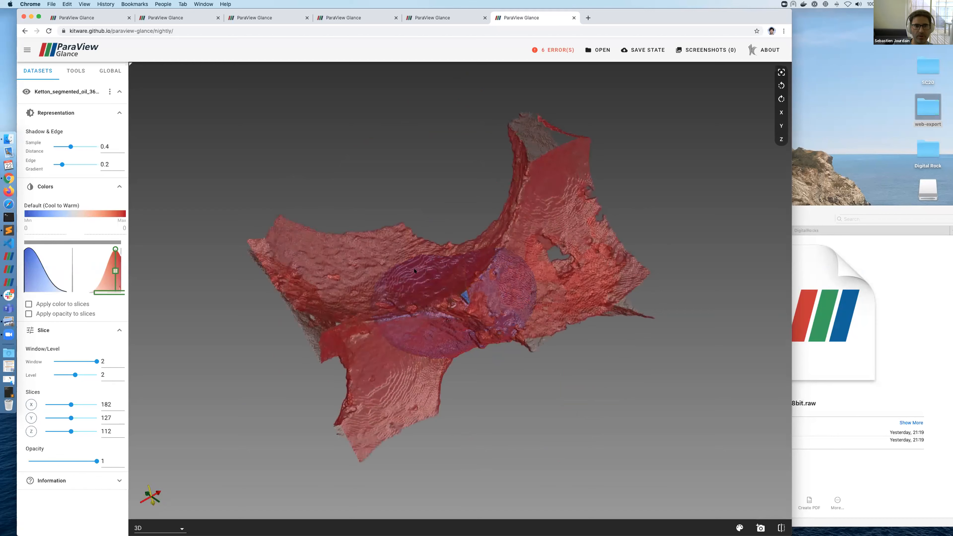
left_click_drag(341, 244, 478, 356)
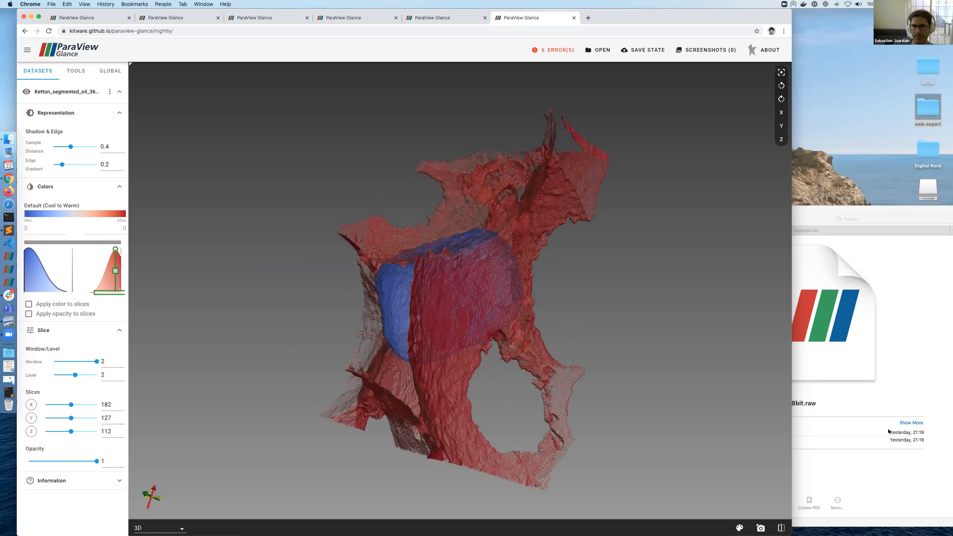
left_click_drag(888, 431, 881, 437)
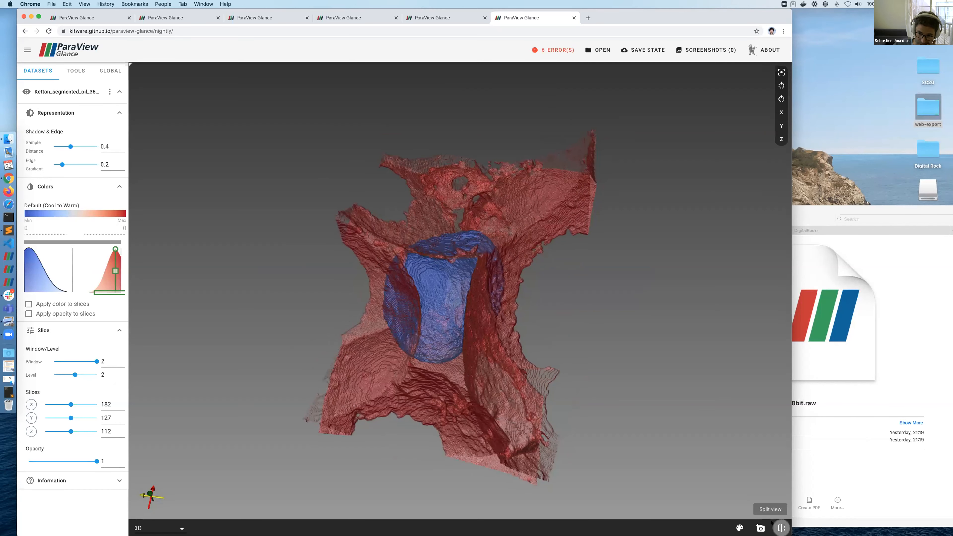
left_click(779, 527)
left_click(779, 527)
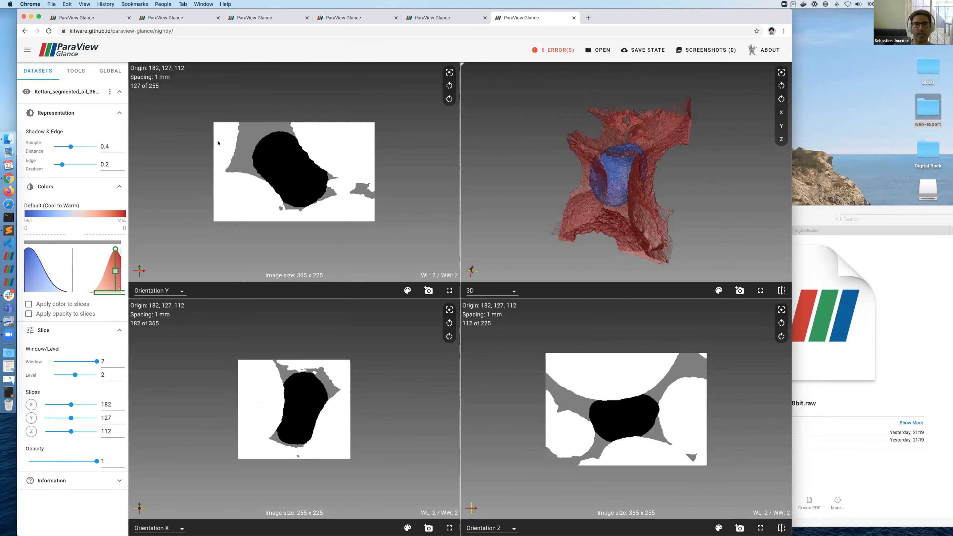
scroll(223, 211, "down", 10)
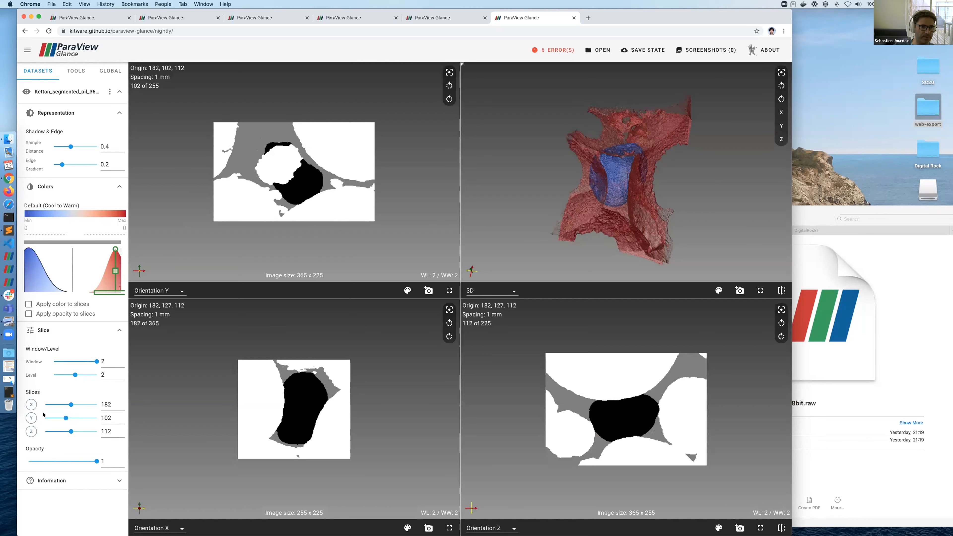
Step: Show the Z slice plane in the 3D view and scroll through the Z slices
left_click(31, 431)
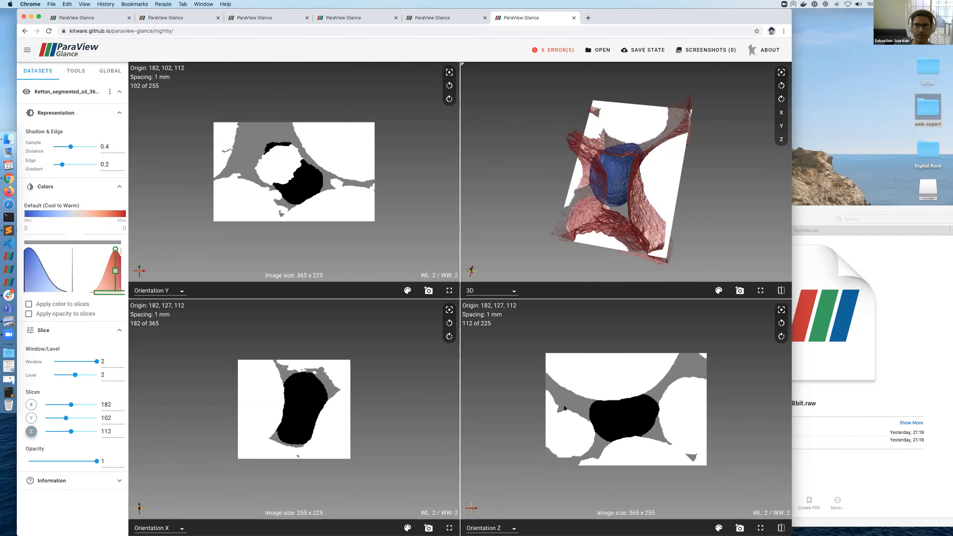
scroll(564, 408, "down", 12)
scroll(563, 407, "down", 11)
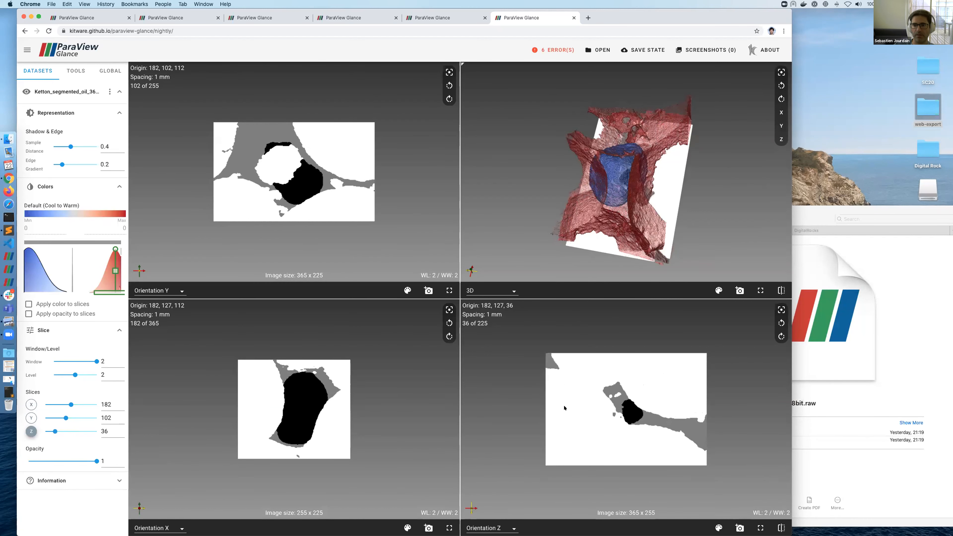
scroll(563, 407, "up", 7)
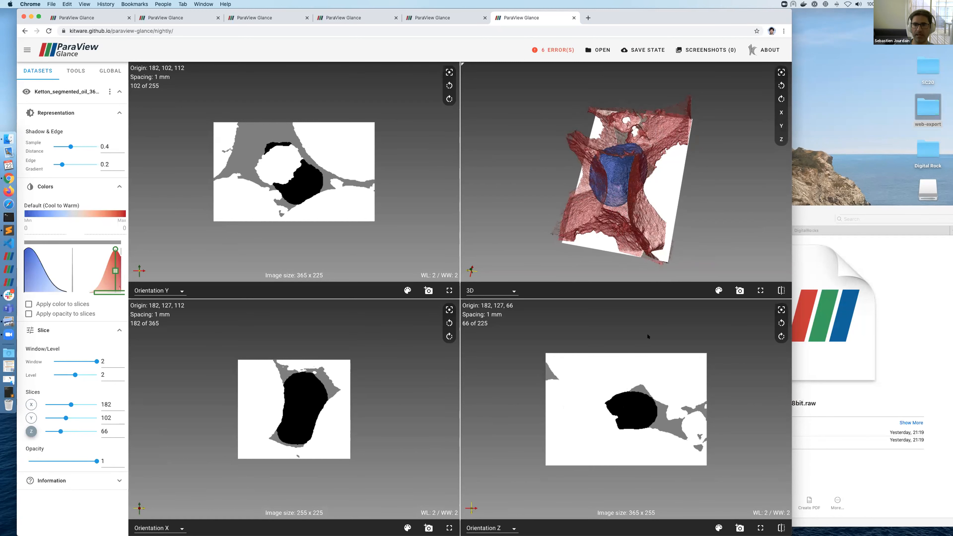
left_click_drag(657, 213, 624, 157)
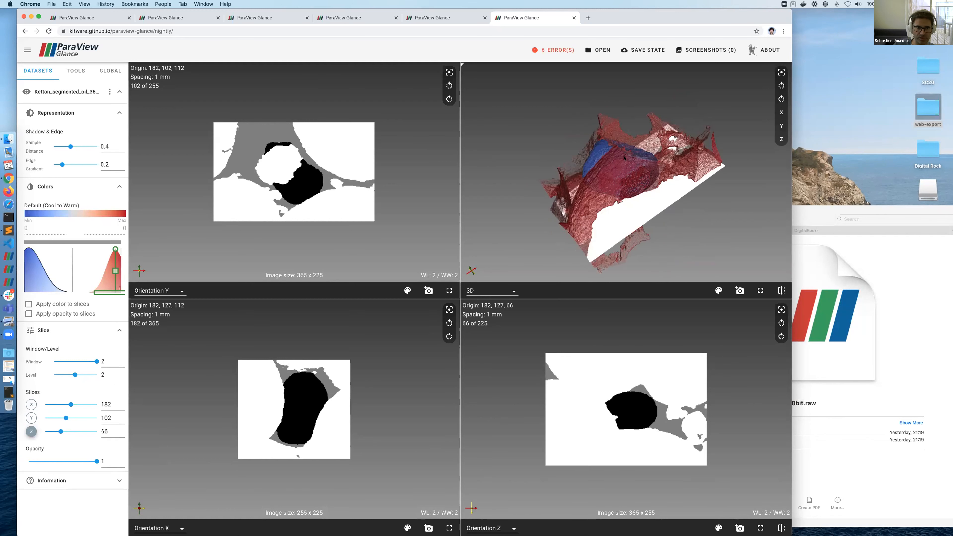
Step: Apply the Cool to Warm colour map to the slices, with the Z slice at 130
left_click(58, 303)
scroll(568, 413, "down", 15)
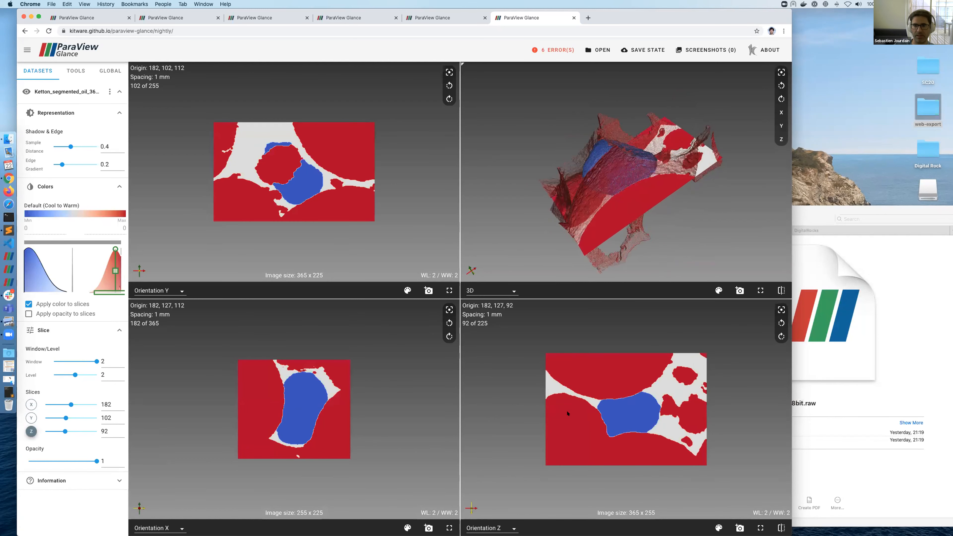
scroll(567, 413, "down", 5)
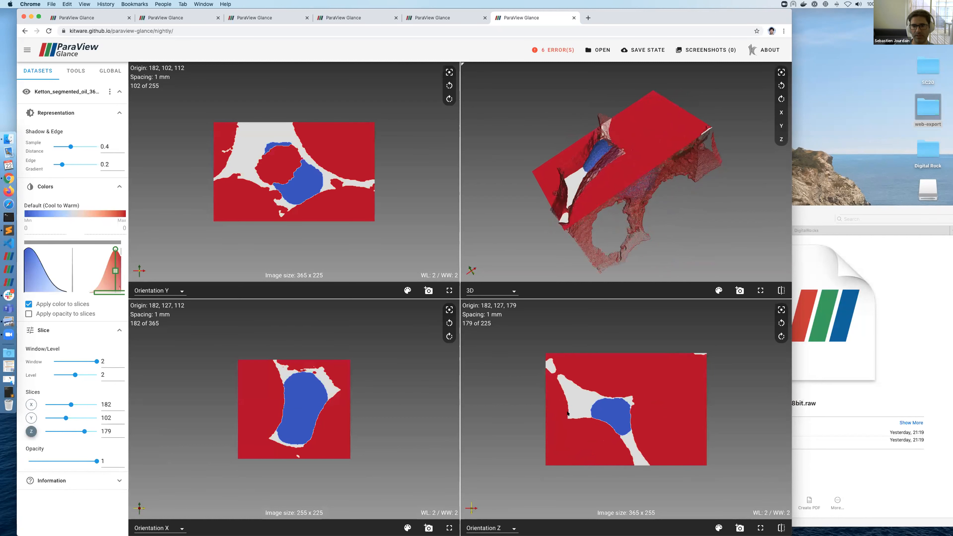
scroll(567, 413, "up", 6)
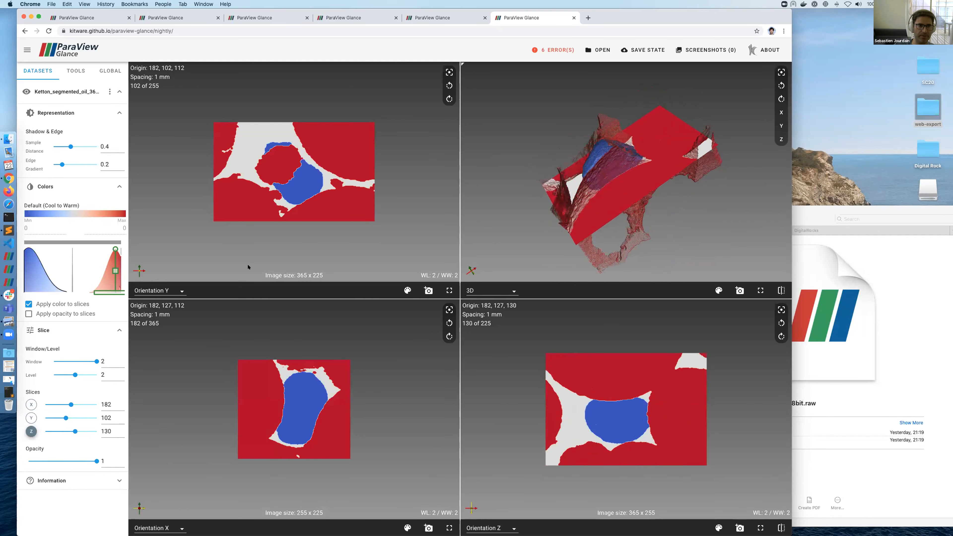
left_click(63, 204)
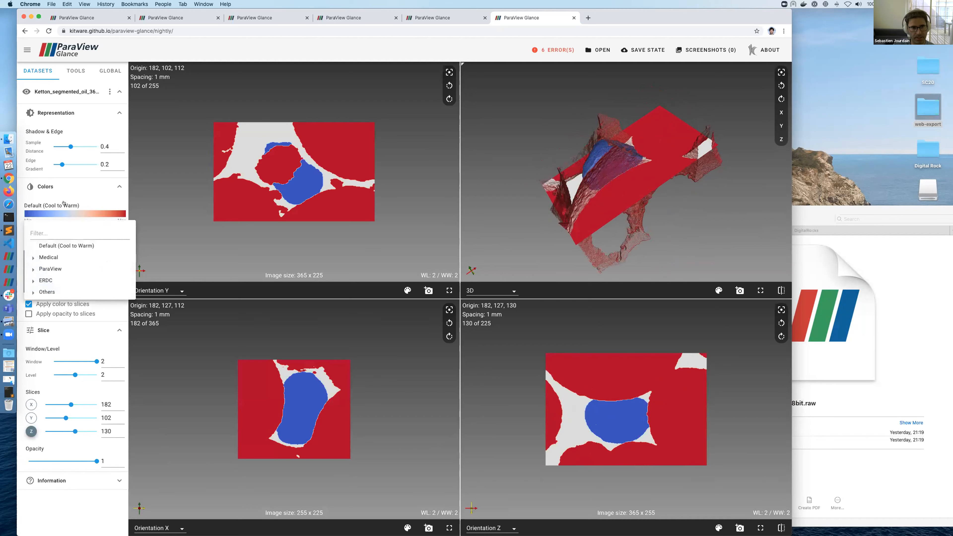
Step: Recolour with the erdc_rainbow_bright preset, adjust window/level, and apply opacity to slices
left_click(69, 235)
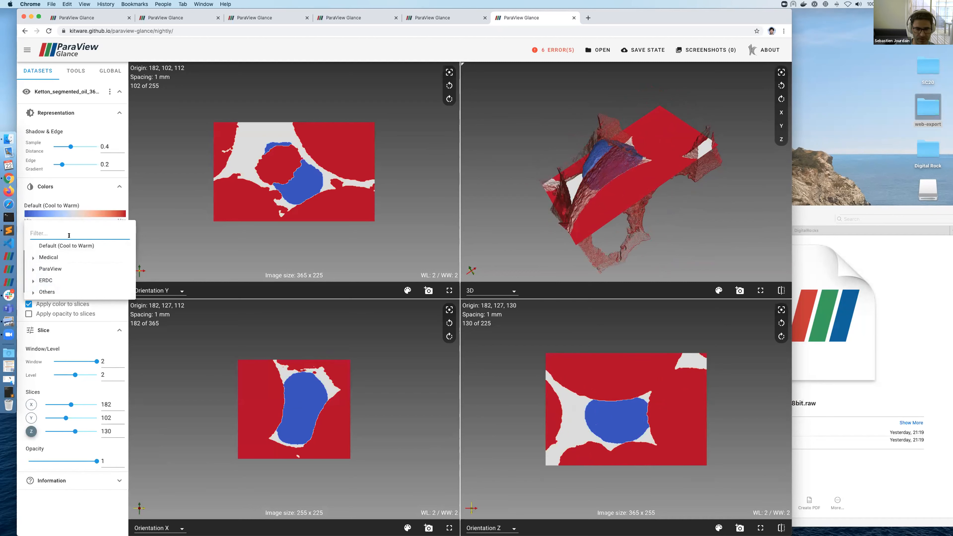
type("RAIN")
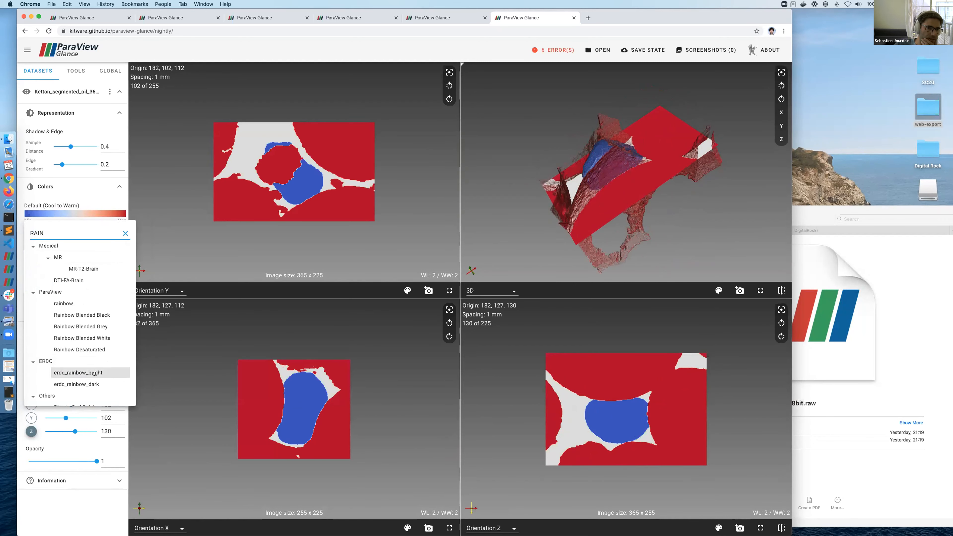
left_click(78, 373)
left_click_drag(689, 441, 696, 401)
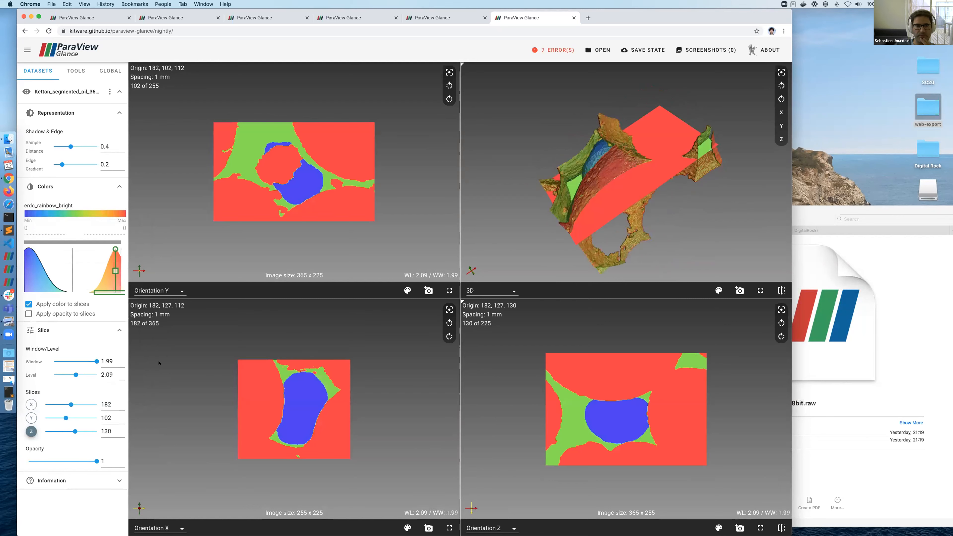
left_click(47, 314)
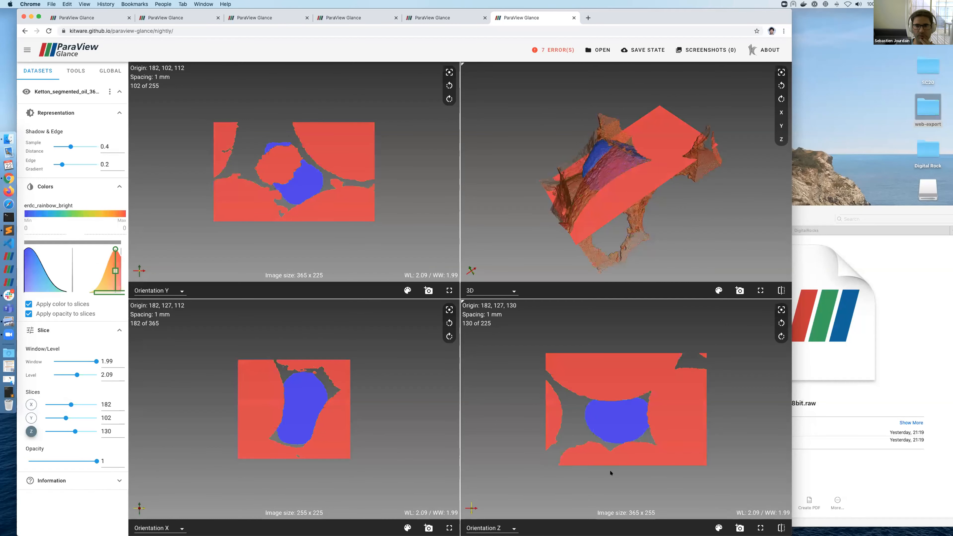
Step: Move the Z slice to 153 and maximize the 3D view of the volume
scroll(604, 440, "down", 10)
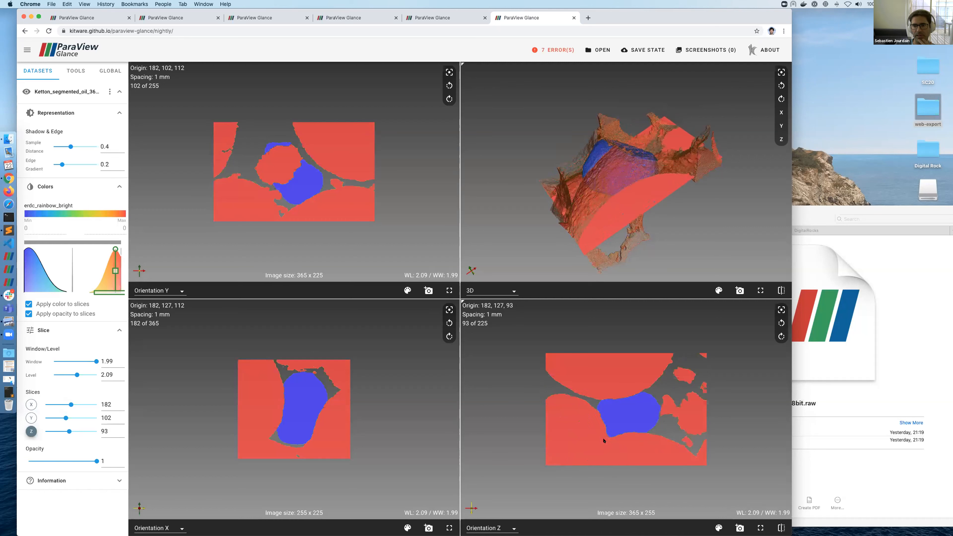
scroll(604, 440, "up", 15)
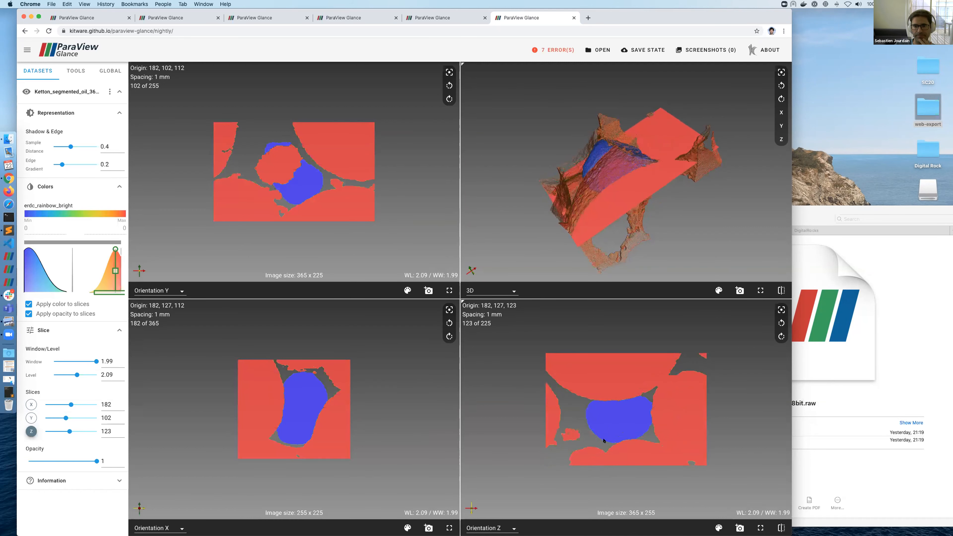
scroll(604, 440, "up", 5)
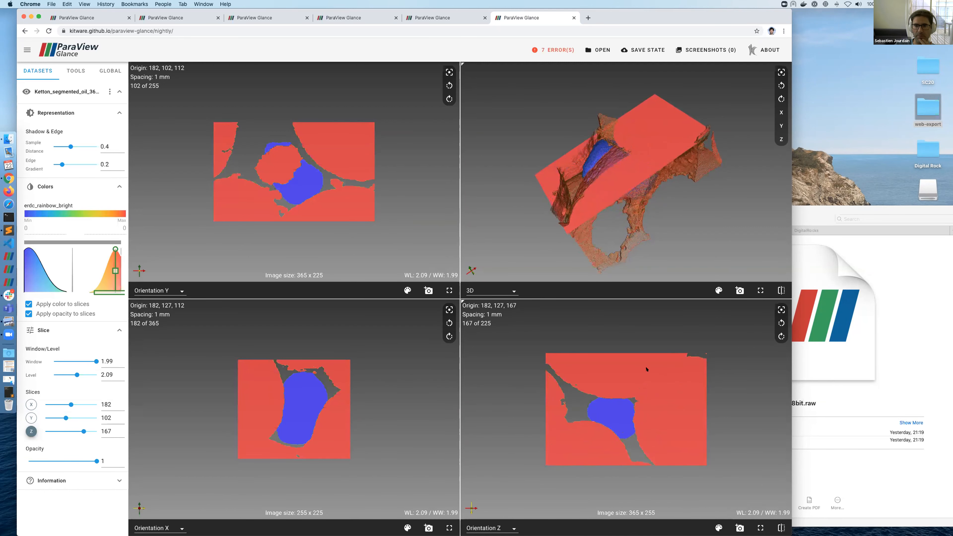
scroll(646, 369, "down", 4)
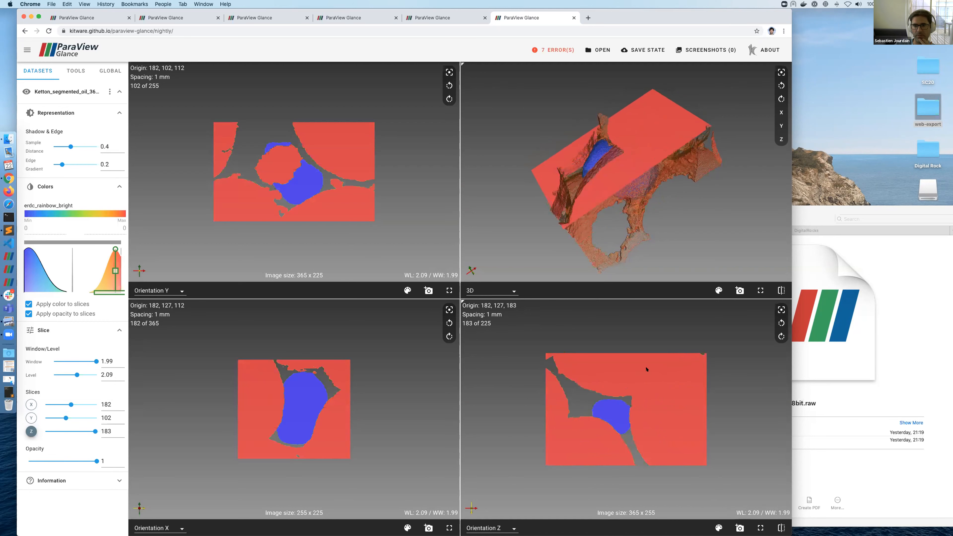
left_click_drag(698, 172, 640, 190)
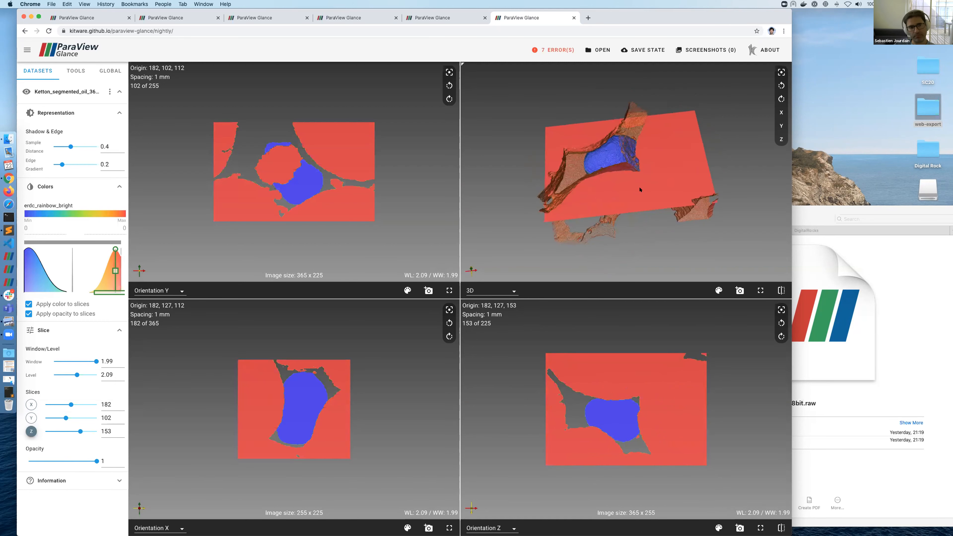
left_click_drag(551, 200, 744, 241)
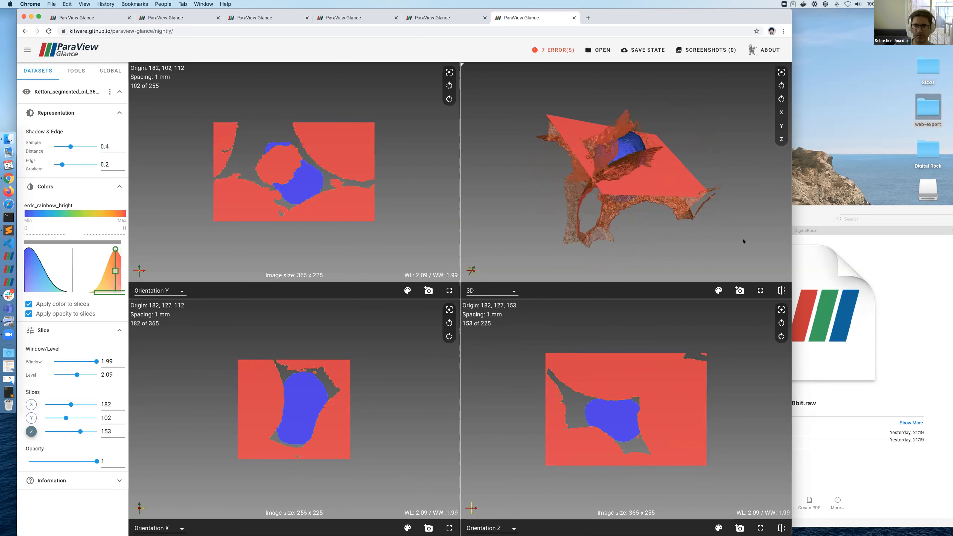
left_click(760, 290)
left_click_drag(606, 213, 444, 282)
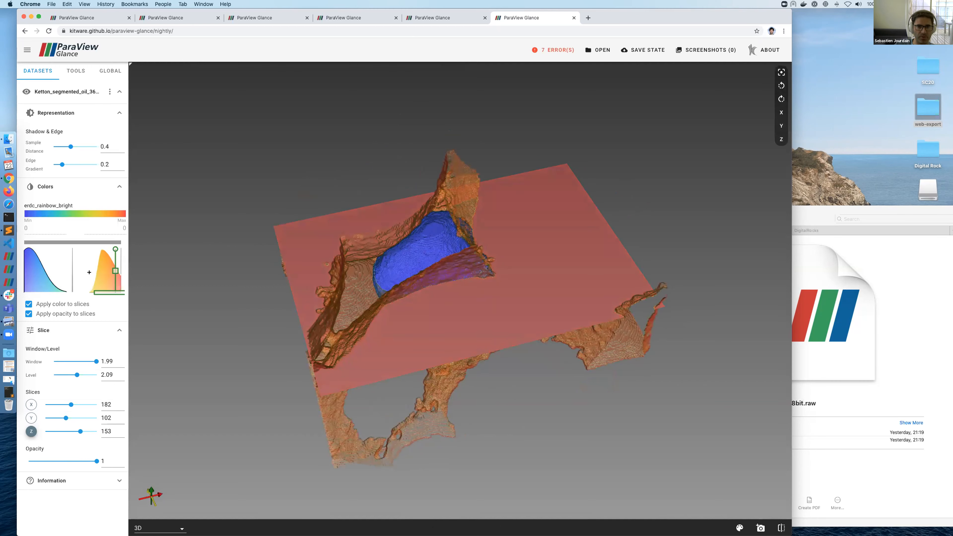
Step: Shift the opacity peak so the volume renders yellow, and turn off the orientation axis
mouse_move(106, 280)
left_mouse_down()
mouse_move(58, 276)
mouse_move(113, 275)
left_mouse_up()
left_click_drag(425, 237, 383, 241)
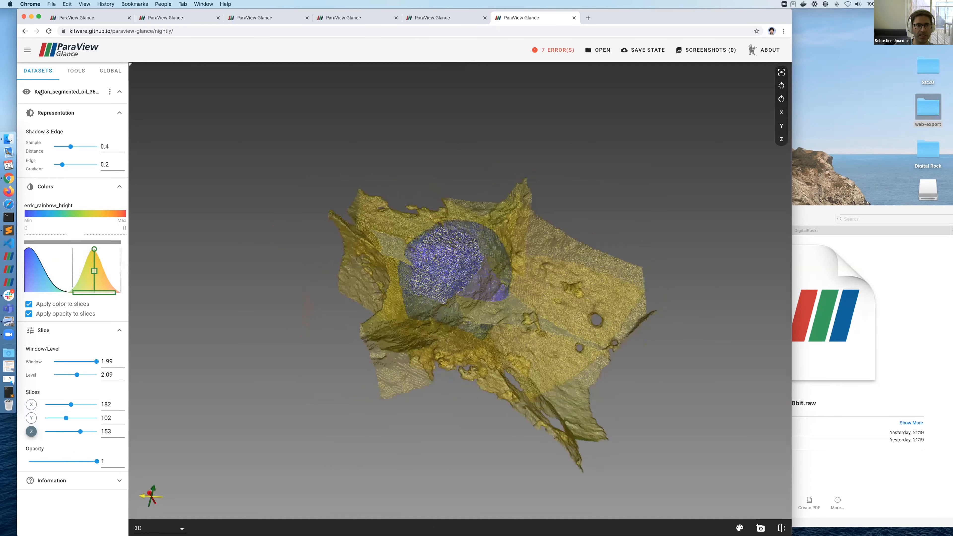
left_click(110, 70)
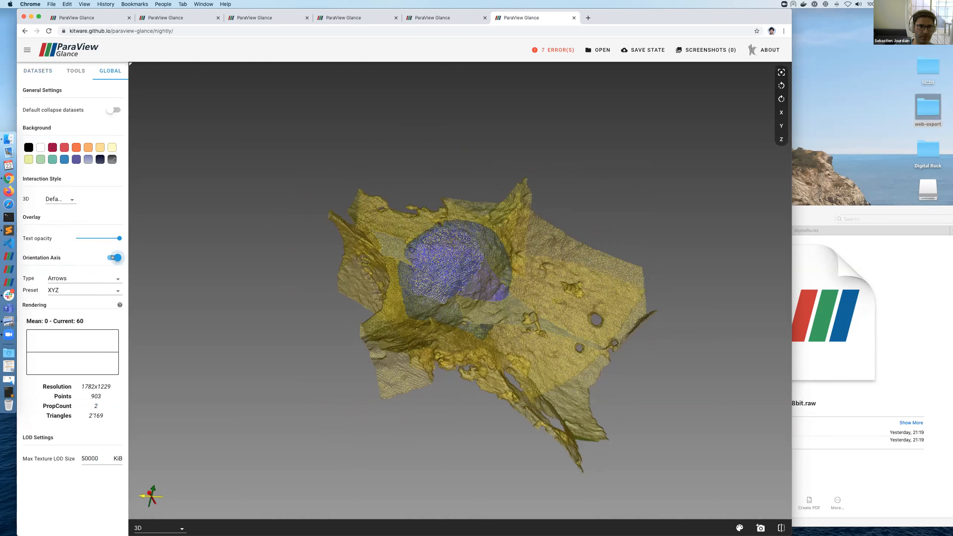
left_click(114, 258)
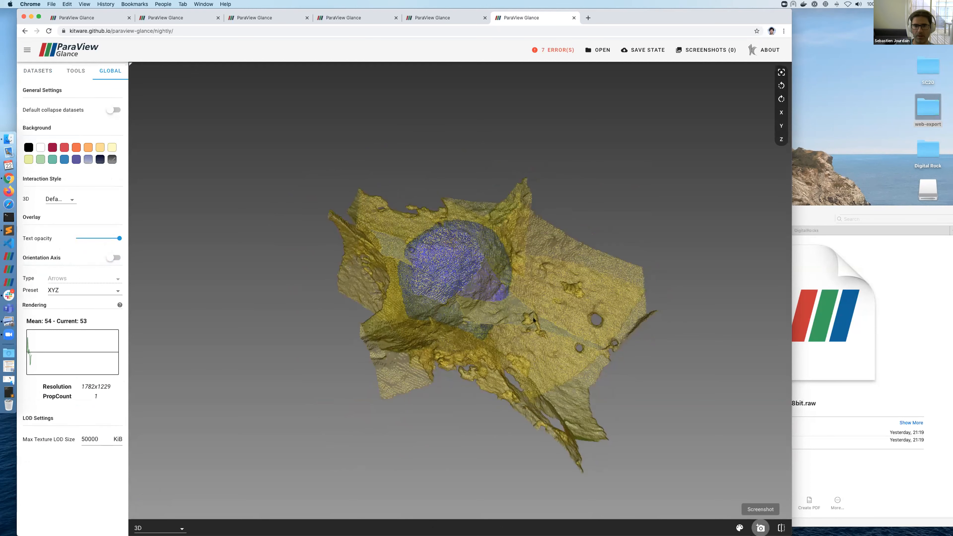
Step: Tick transparent background in the Screenshot dialog, then cancel without saving
left_click(760, 527)
left_click(414, 287)
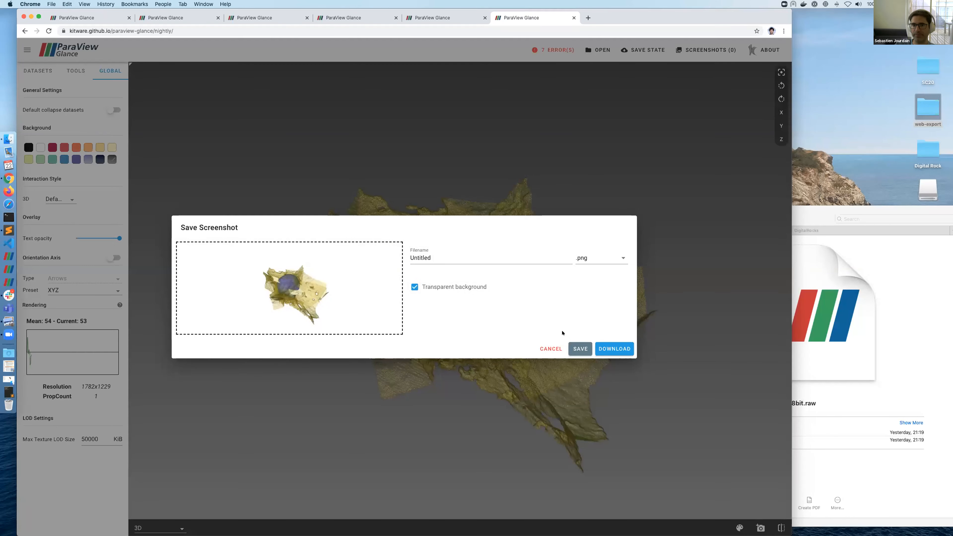
left_click(550, 349)
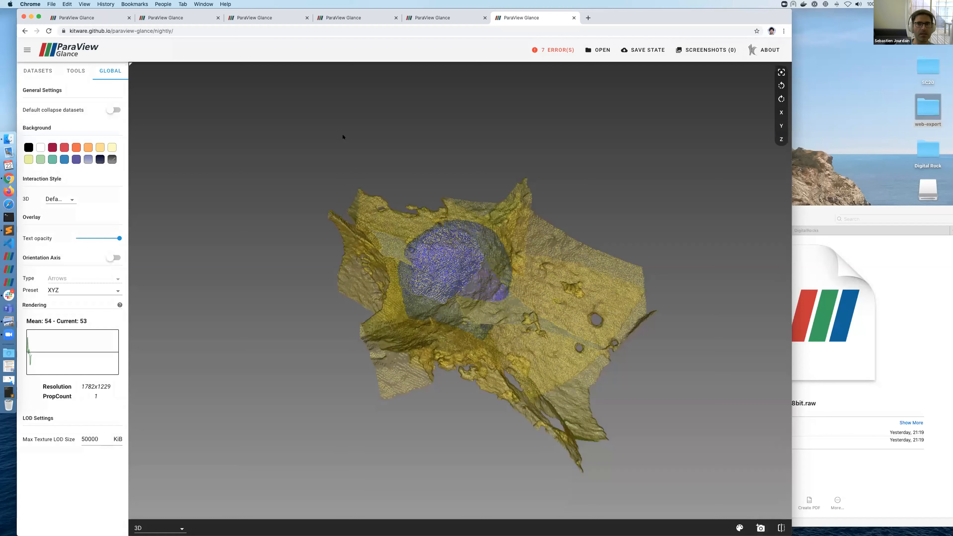
Step: Rotate the rock volume to view the blue pore body side-on
left_click_drag(356, 136, 466, 130)
left_click_drag(435, 188, 479, 158)
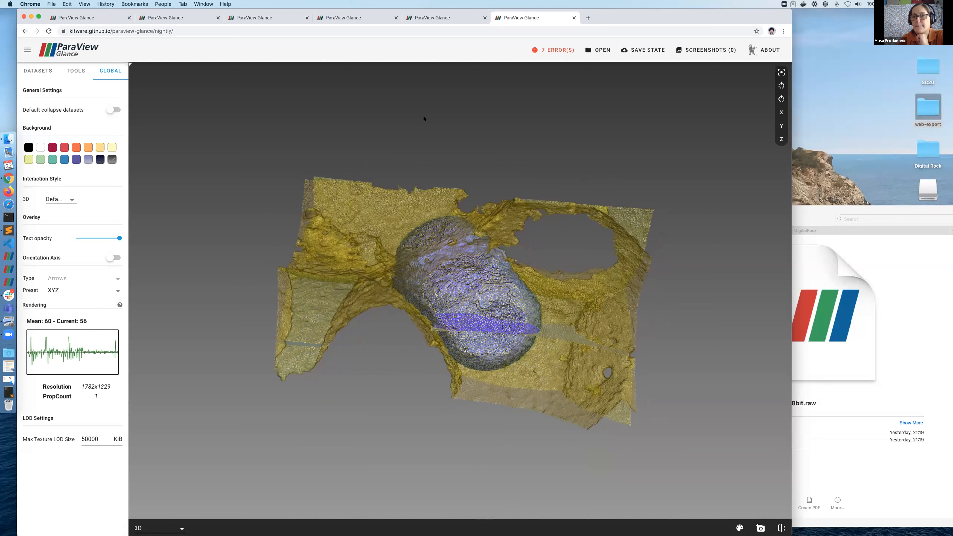
left_click_drag(425, 119, 465, 113)
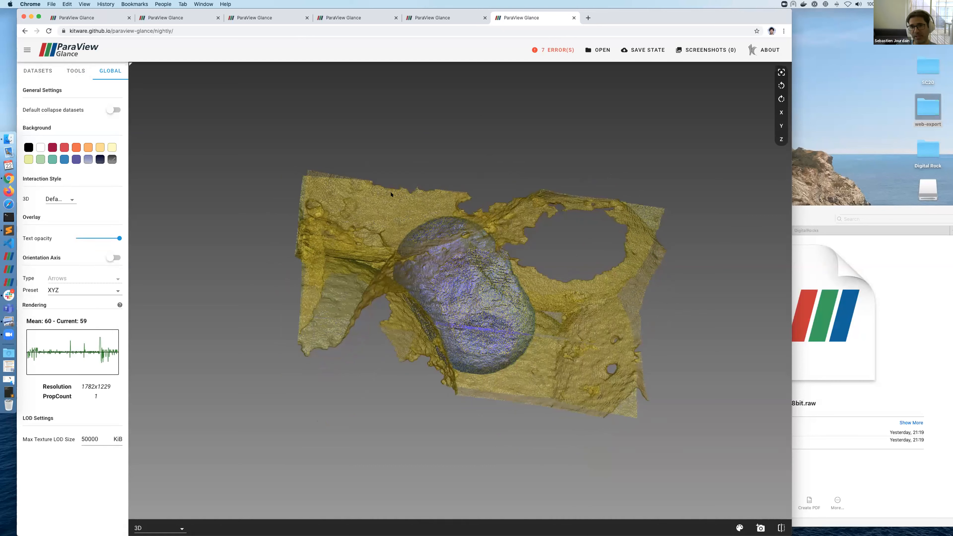
left_click_drag(479, 159, 460, 168)
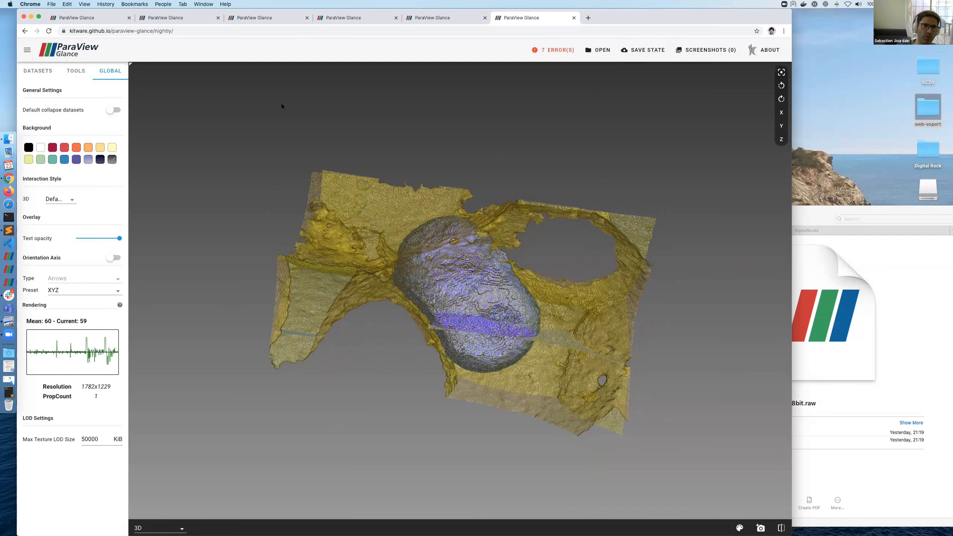
Step: Return to the dataset settings, select the blue and yellow opacity peaks, and set Y slice 48
left_click(38, 71)
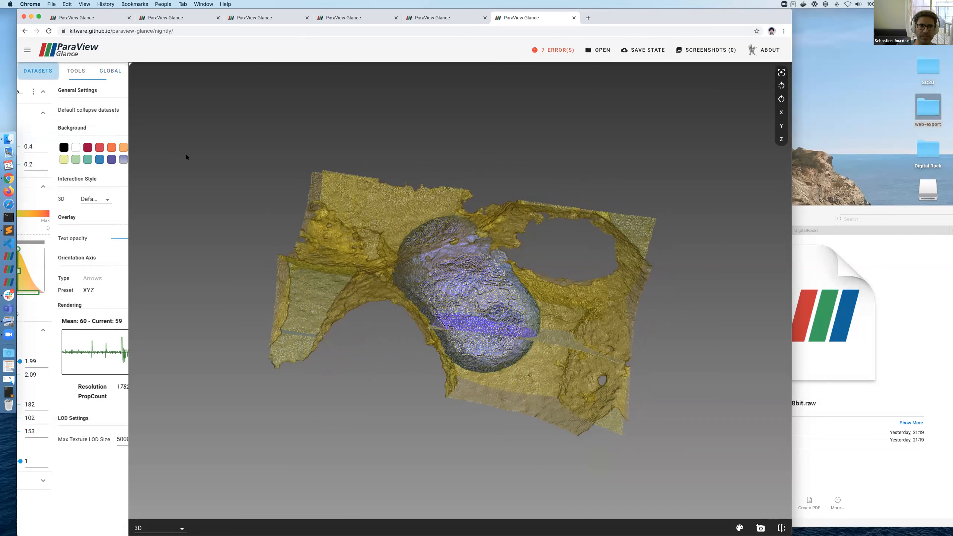
left_click(29, 267)
left_click(77, 275)
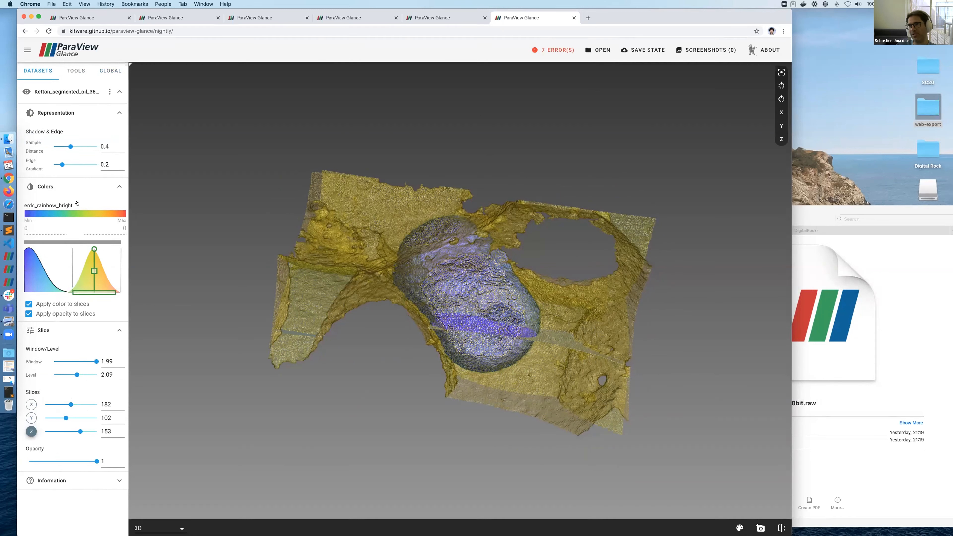
left_click(55, 417)
Step: Split into four panes with the top-left pane showing the X slice orientation
left_click(780, 527)
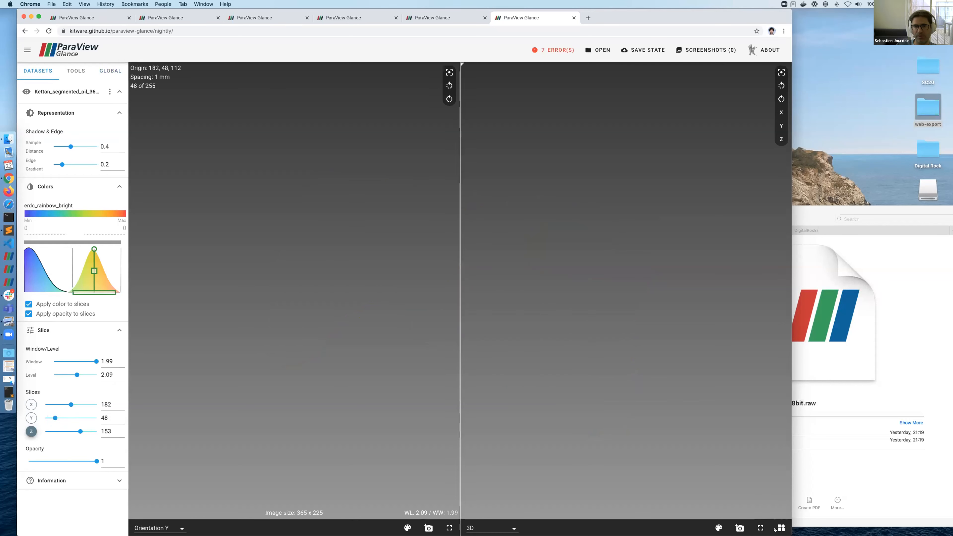
left_click(780, 527)
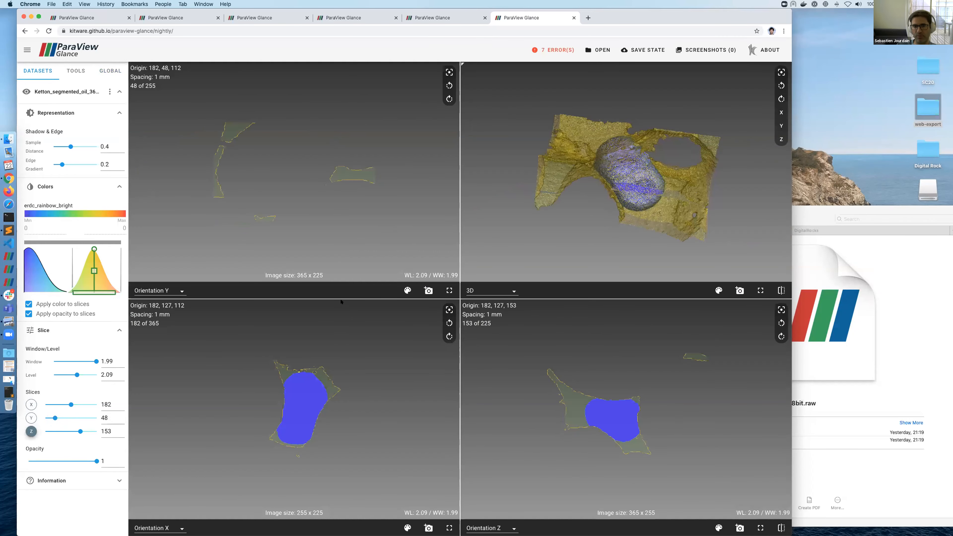
left_click(154, 290)
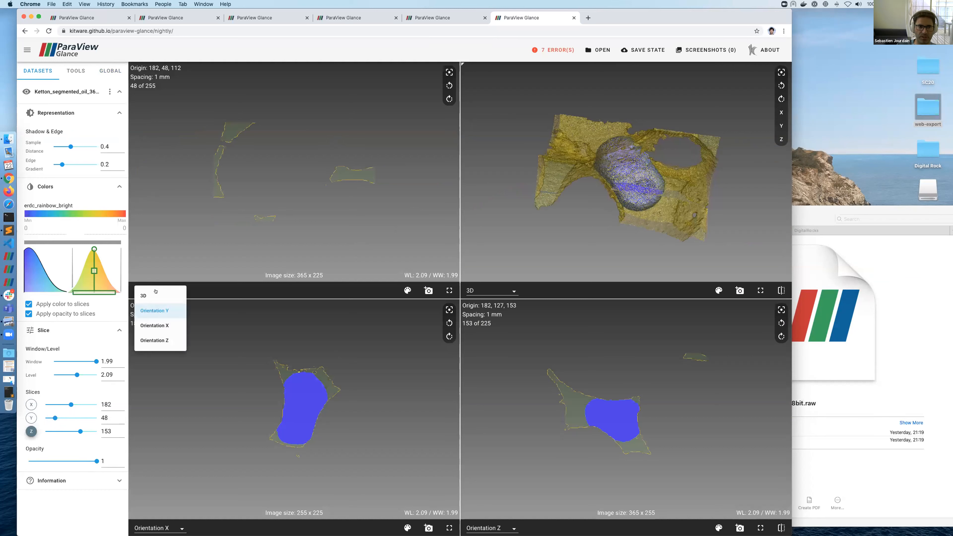
left_click(160, 325)
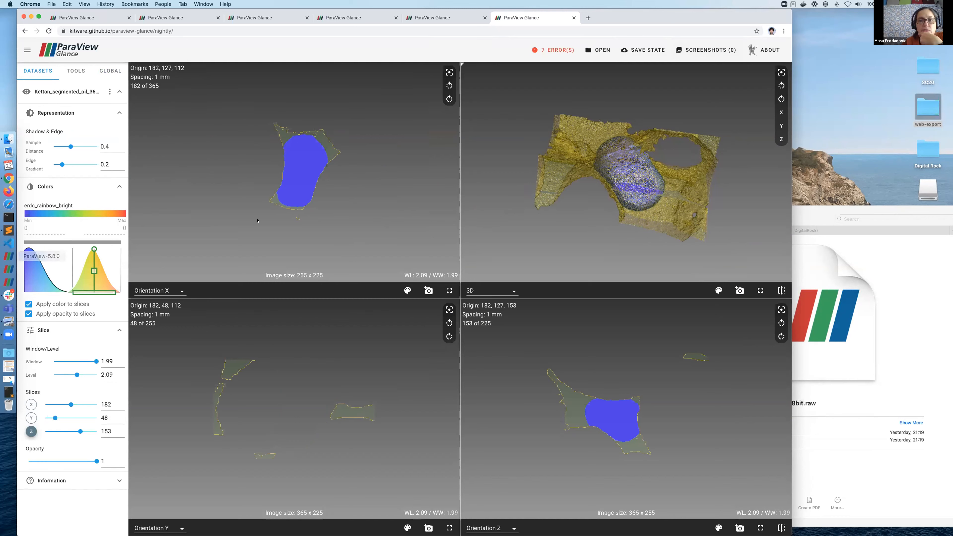
left_click_drag(588, 159, 514, 185)
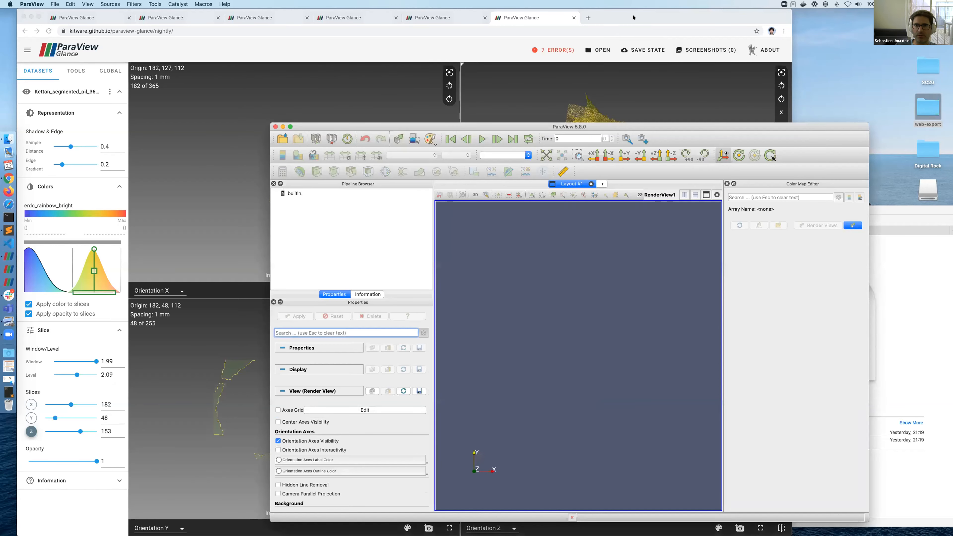
Step: Reload Glance to its start page from the address bar
left_click(587, 18)
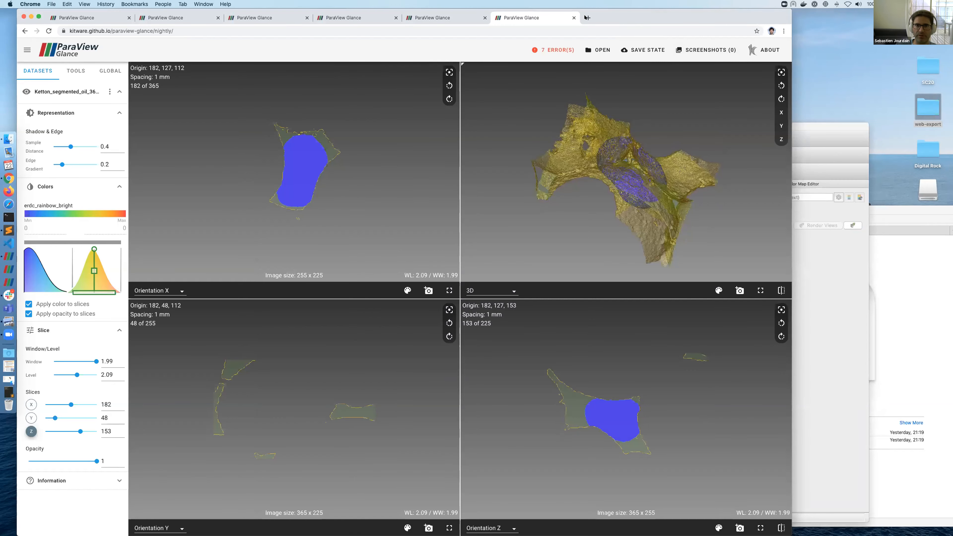
left_click(442, 28)
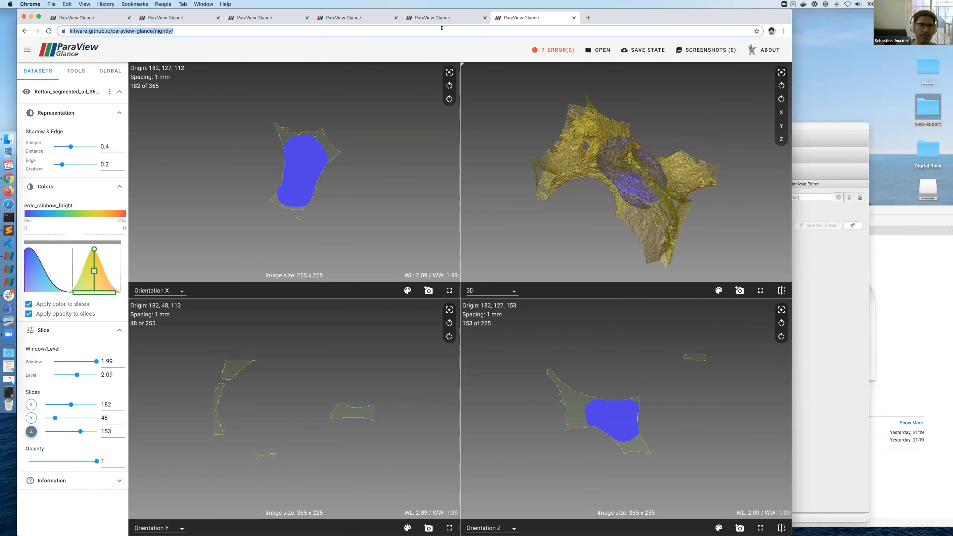
key("Return")
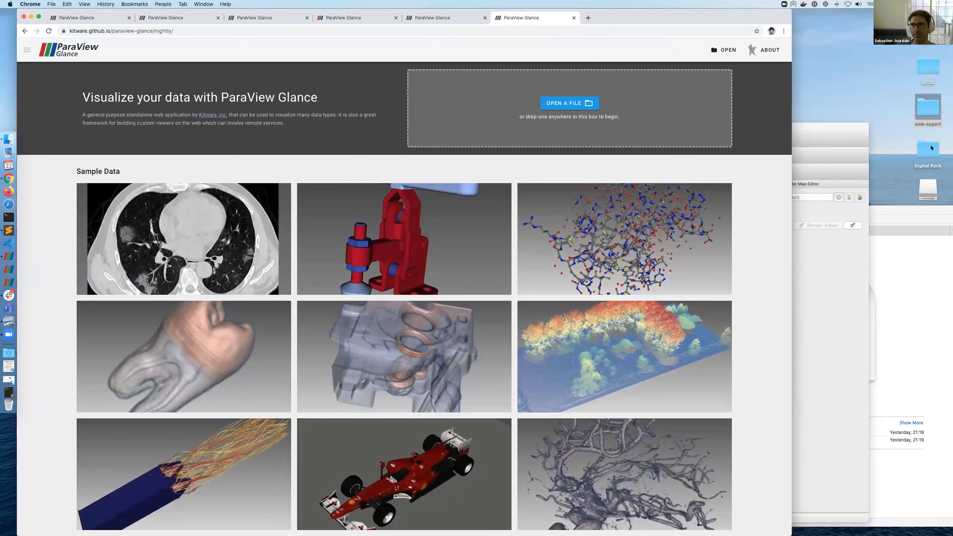
Step: Open Downloads > DigitalRocks in Finder and drag Rock.vti into ParaView Glance
left_click(9, 139)
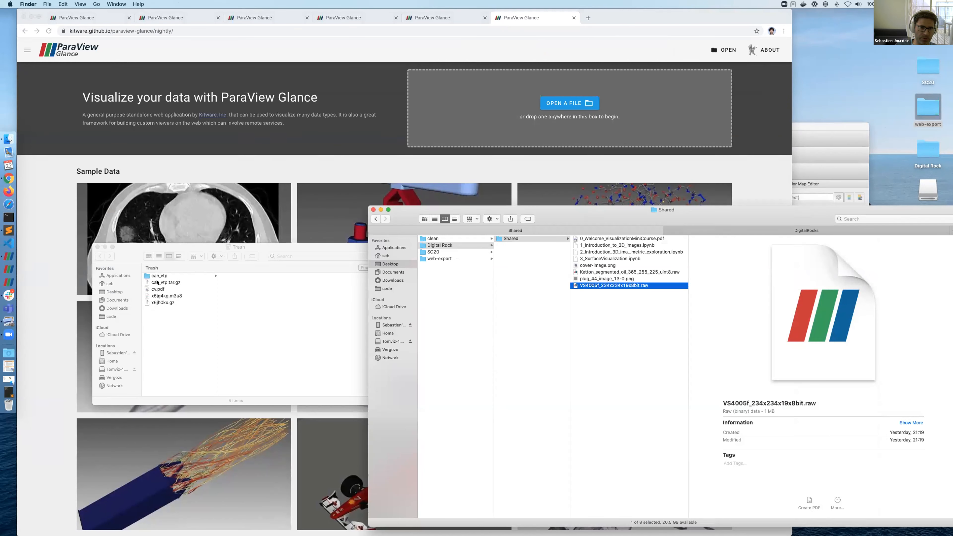
left_click(116, 307)
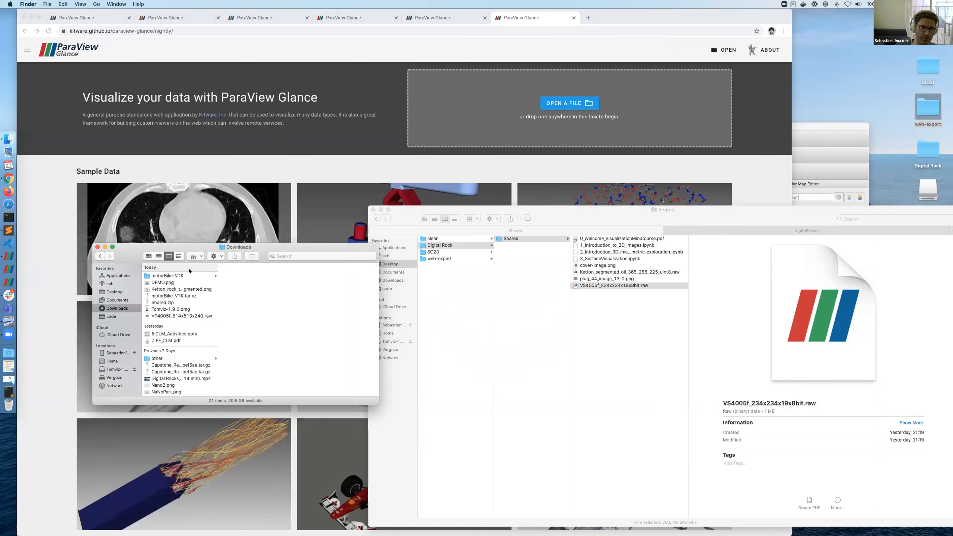
scroll(187, 355, "down", 3)
scroll(187, 355, "up", 3)
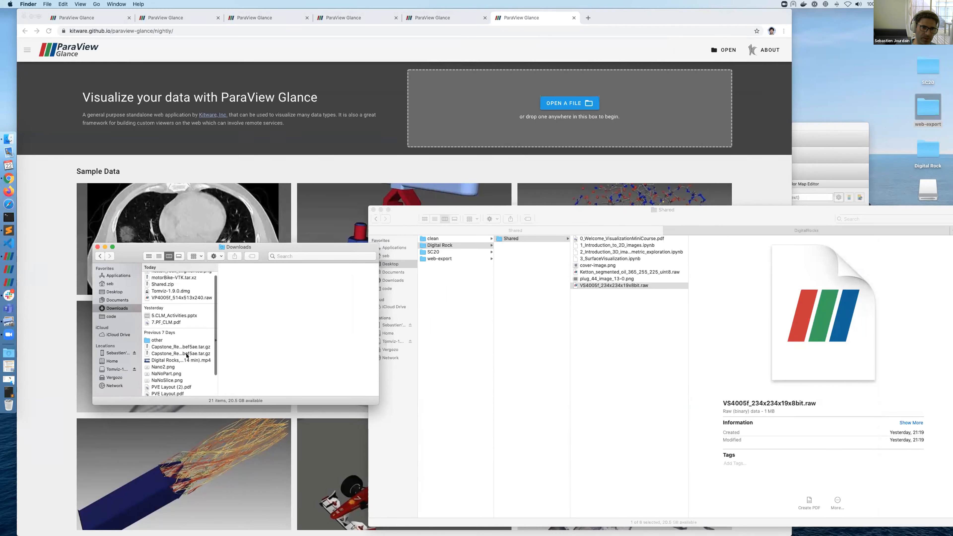
scroll(187, 355, "down", 5)
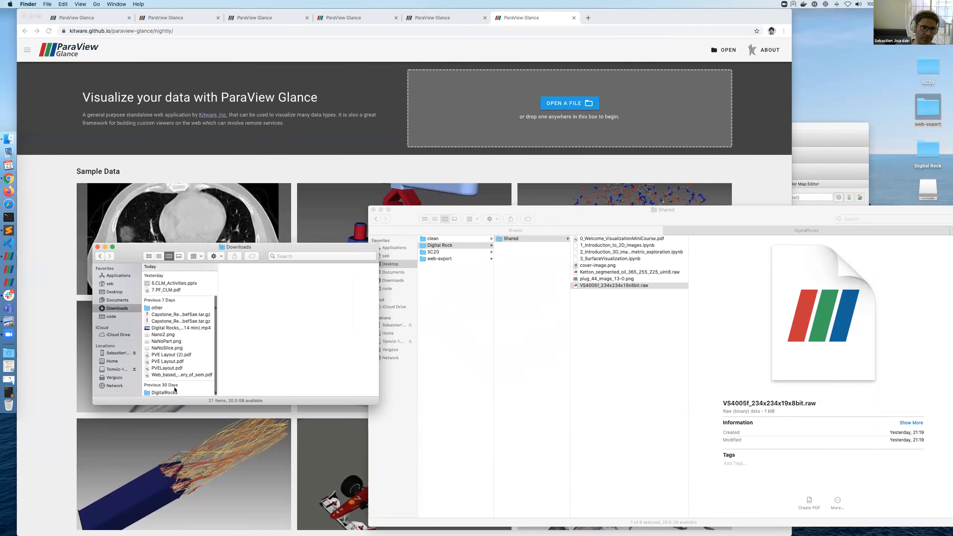
left_click(164, 392)
left_click_drag(236, 319, 551, 146)
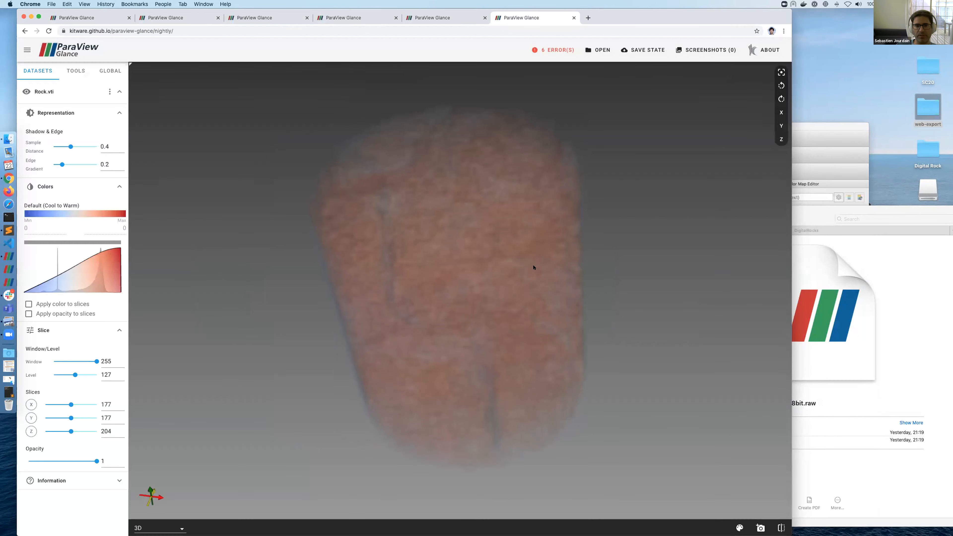
Step: Rotate the loaded volume, then narrow and skew the opacity Gaussian to reveal the rock
left_click_drag(533, 268, 521, 279)
mouse_move(96, 284)
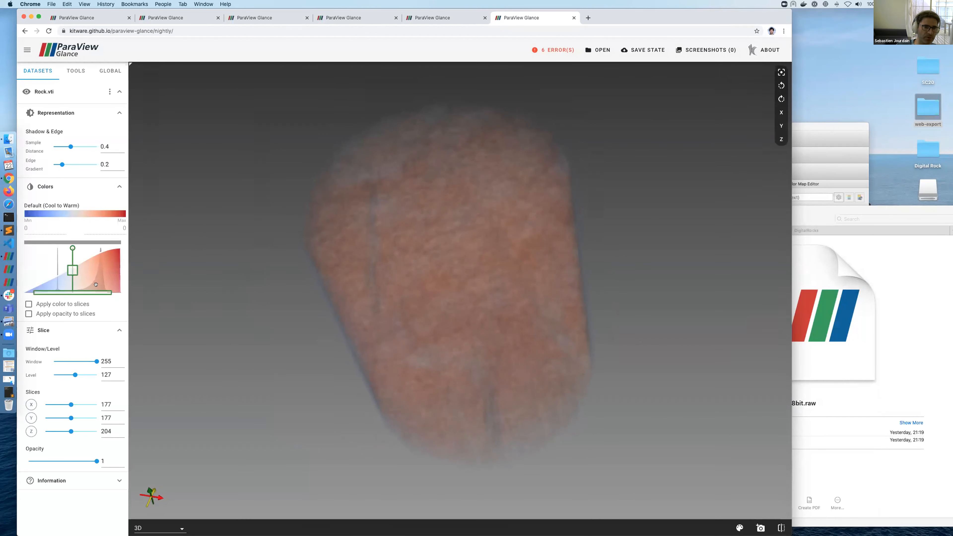
left_click_drag(102, 289, 19, 272)
left_click_drag(91, 268, 48, 304)
Step: Turn the rock side-on and move the opacity peak to high values so it renders solid
left_click_drag(143, 299, 306, 297)
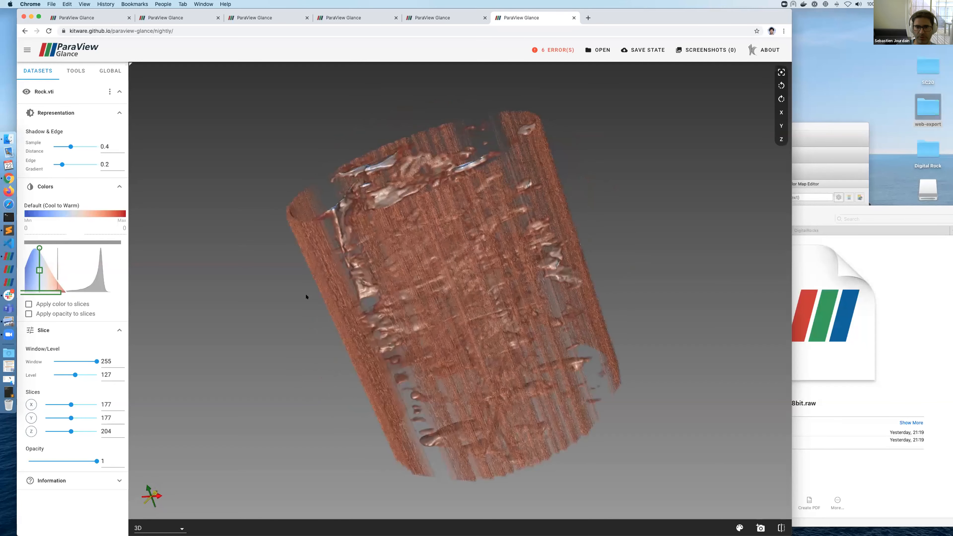
left_click_drag(400, 272, 511, 296)
scroll(163, 248, "up", 5)
left_click_drag(54, 288, 42, 279)
left_click_drag(290, 261, 90, 290)
left_click(93, 266)
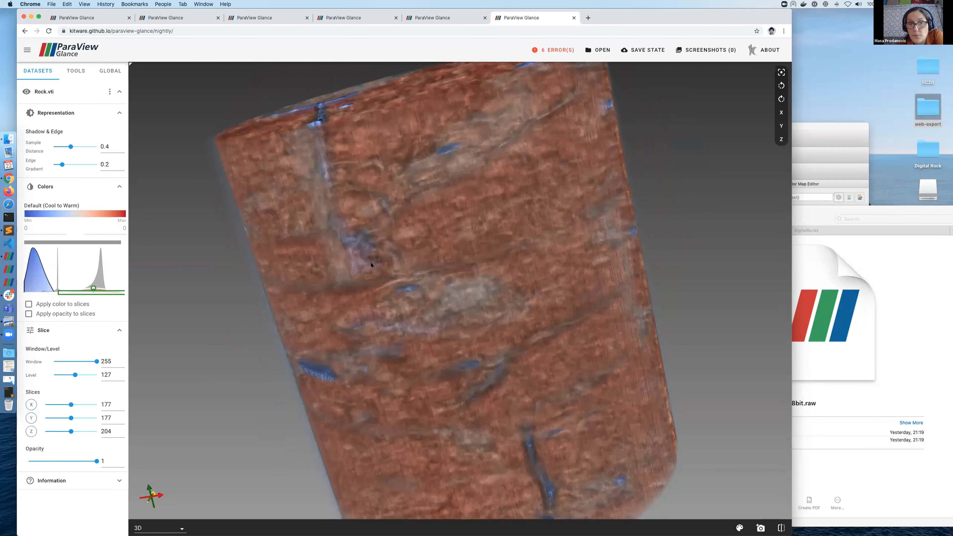
Step: Delete the wide opacity Gaussian and settle Edge Gradient at 0.32, leaving copper pore flakes
left_click_drag(450, 314, 72, 228)
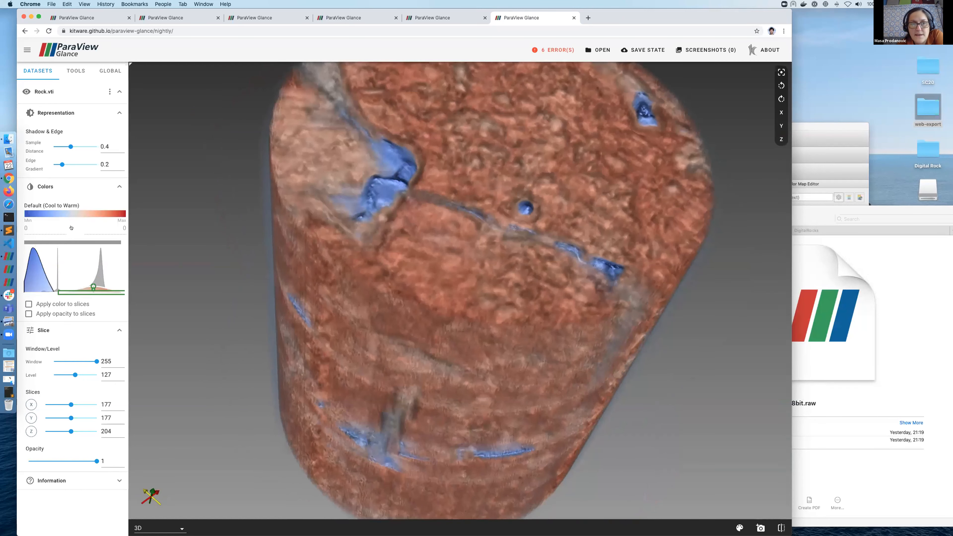
left_click_drag(62, 165, 87, 164)
left_click_drag(453, 296, 353, 259)
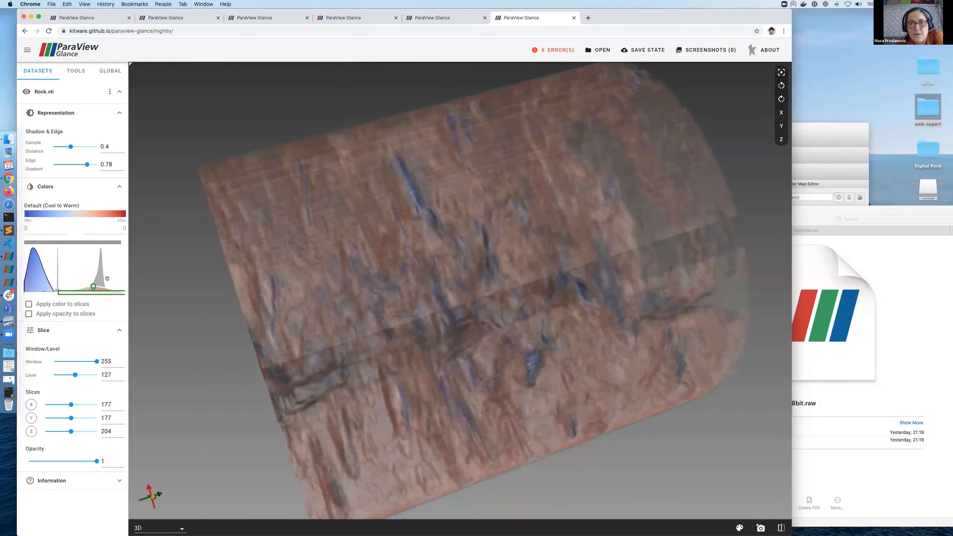
right_click(93, 274)
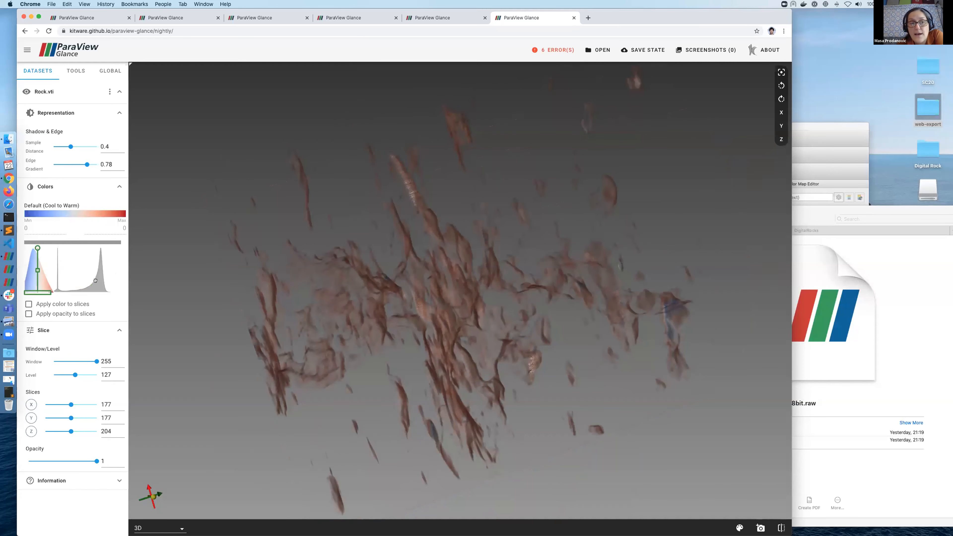
left_click_drag(87, 164, 70, 164)
left_click_drag(285, 210, 210, 267)
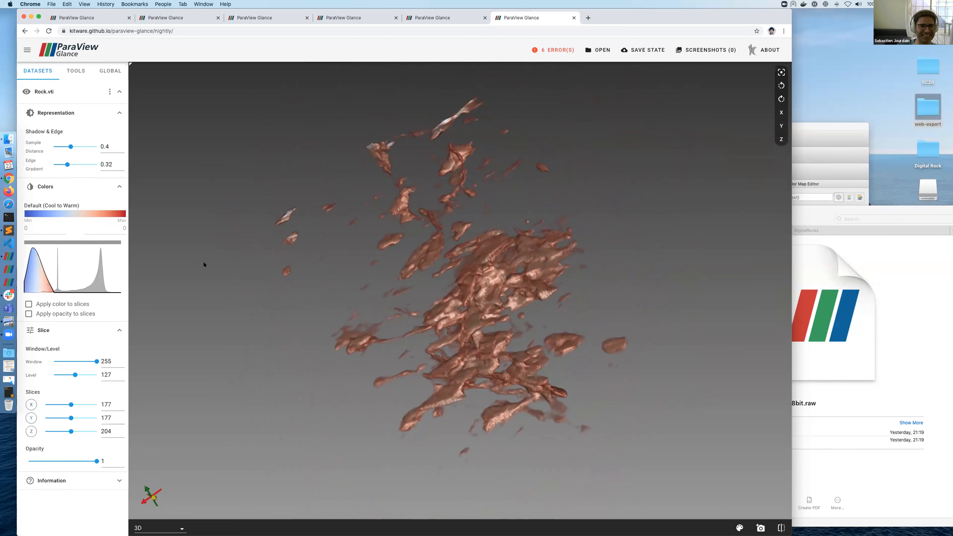
Step: Split the display into slice and 3-D views, showing the Y slice at 151
left_click(781, 527)
left_click_drag(71, 418, 62, 418)
left_click(29, 416)
scroll(292, 336, "up", 10)
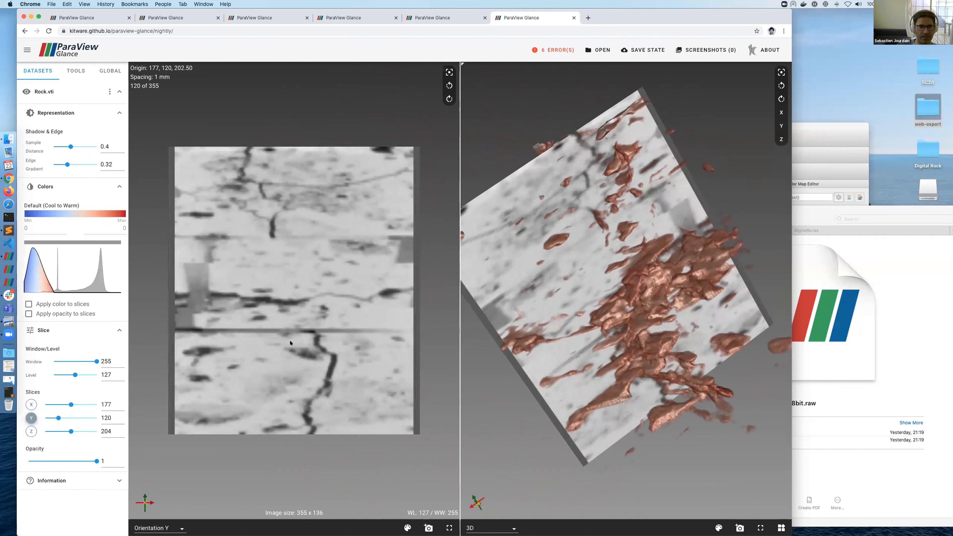
Step: Switch the slice view to Z orientation at slice 225, shown in 3-D, with adjusted Window/Level
left_click(165, 525)
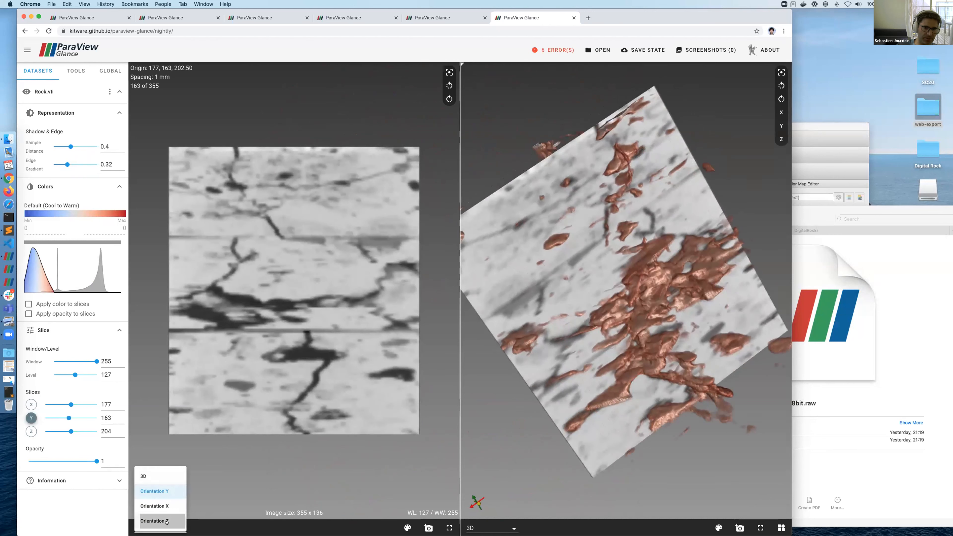
left_click(163, 522)
scroll(347, 320, "down", 5)
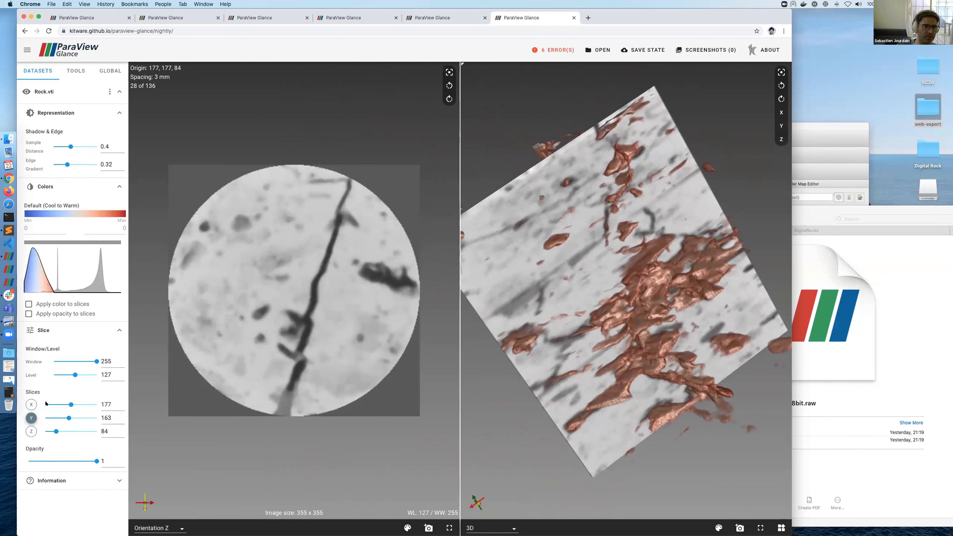
left_click(30, 430)
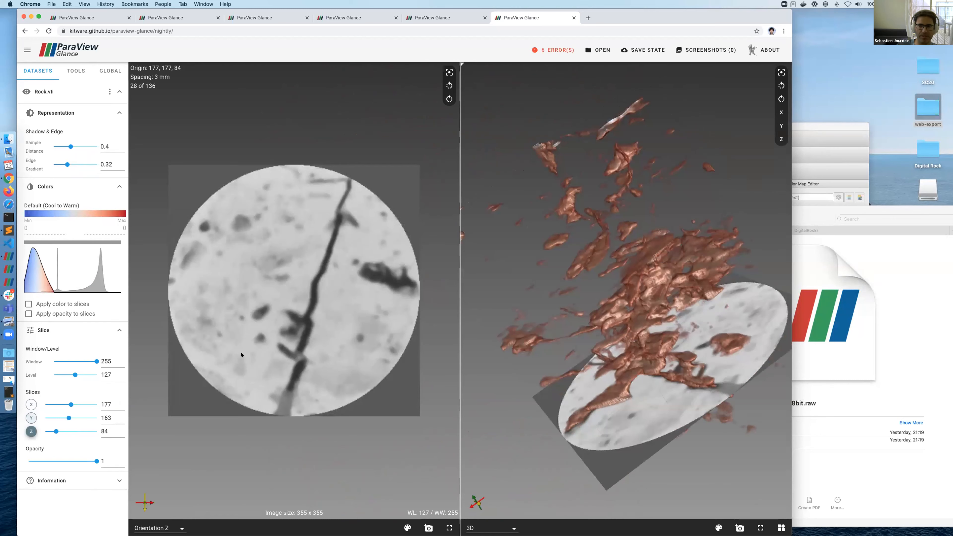
scroll(240, 355, "up", 3)
scroll(241, 354, "up", 10)
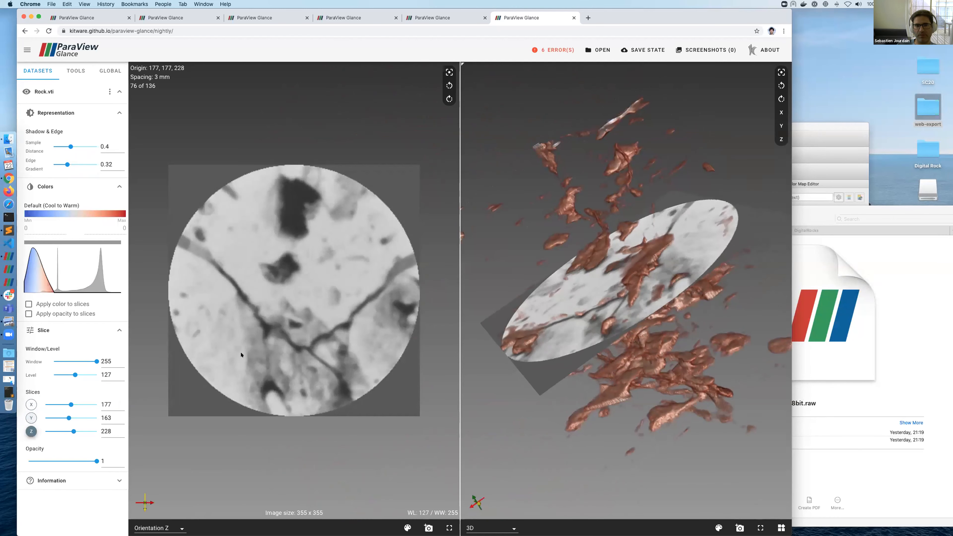
scroll(241, 354, "down", 3)
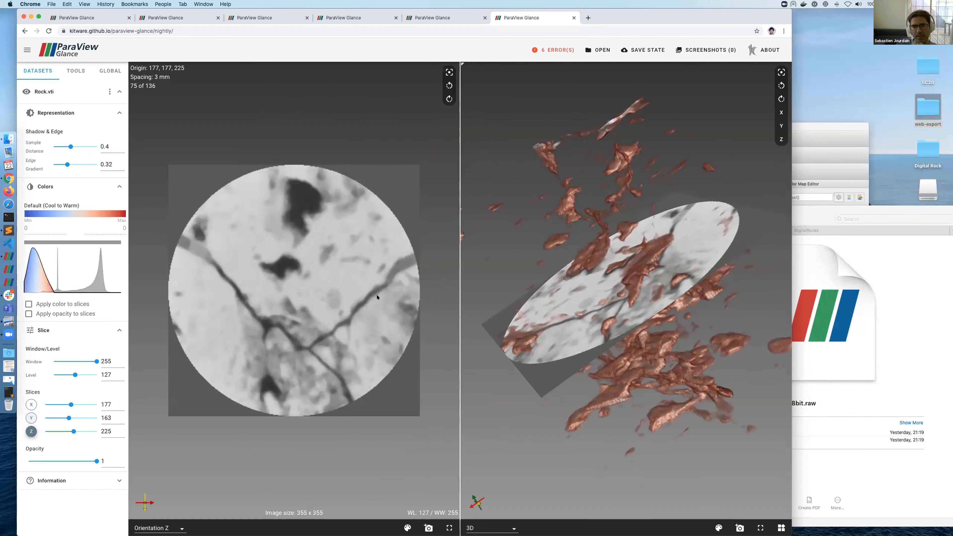
left_click_drag(377, 297, 401, 86)
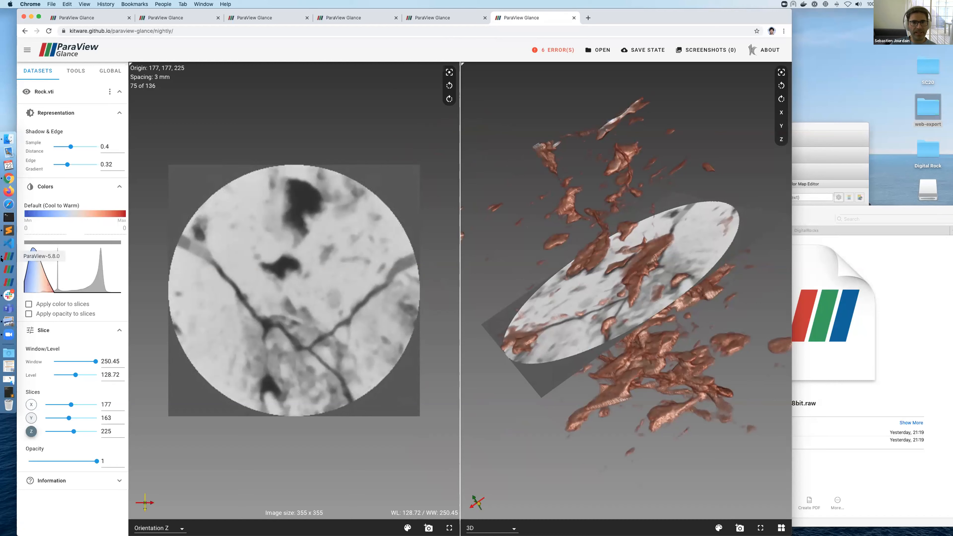
Step: Bring ParaView desktop forward, move its window up-left, and close the Color Map Editor
left_click(8, 256)
left_click_drag(588, 124, 431, 59)
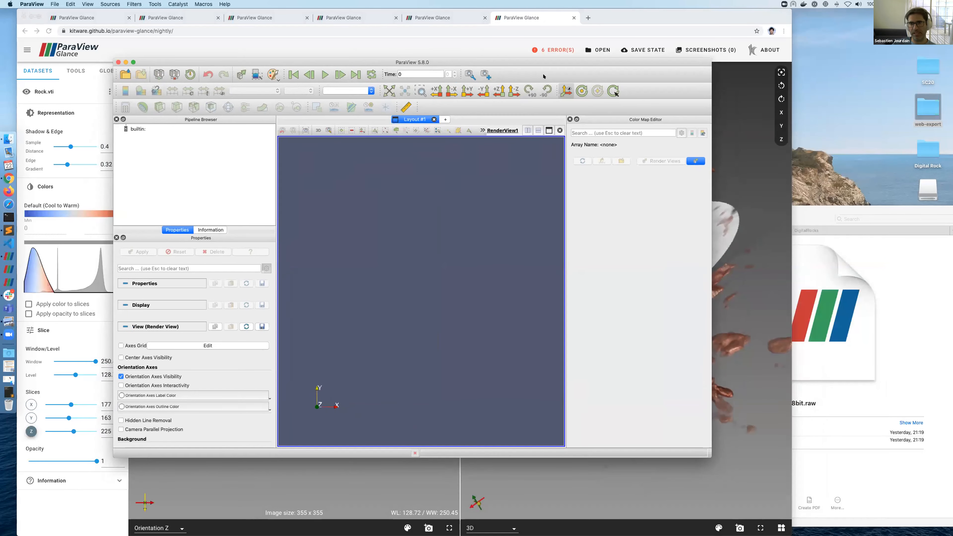
left_click(569, 119)
Step: Enlarge the ParaView window, drag Rock.vti from Downloads/DigitalRocks into the pipeline, and Apply
left_click_drag(497, 62, 402, 3)
left_click_drag(666, 452, 790, 533)
left_click(793, 229)
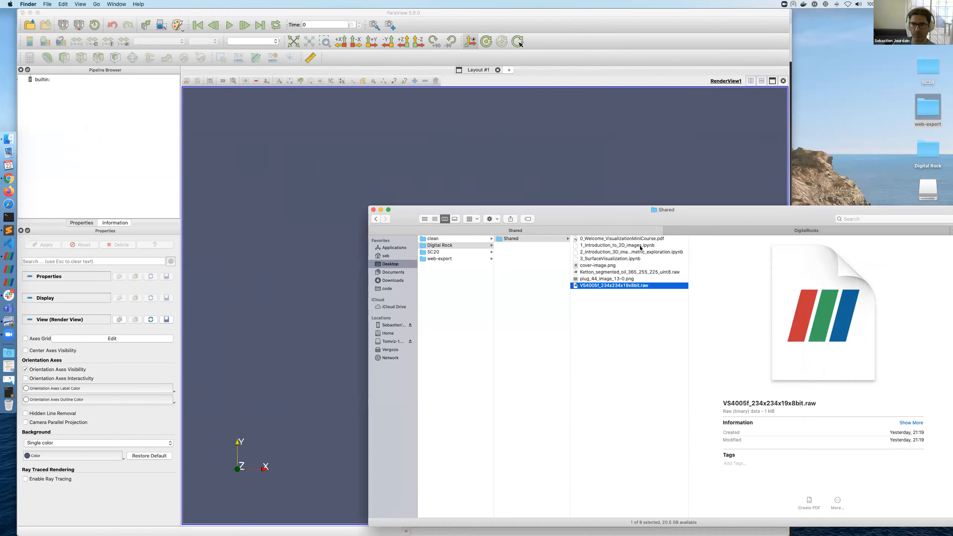
left_click(392, 280)
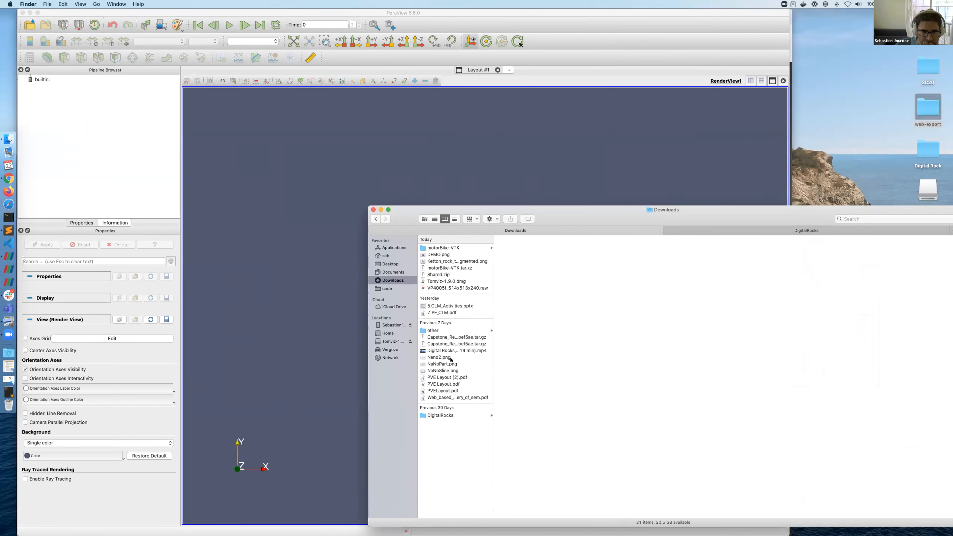
left_click(450, 414)
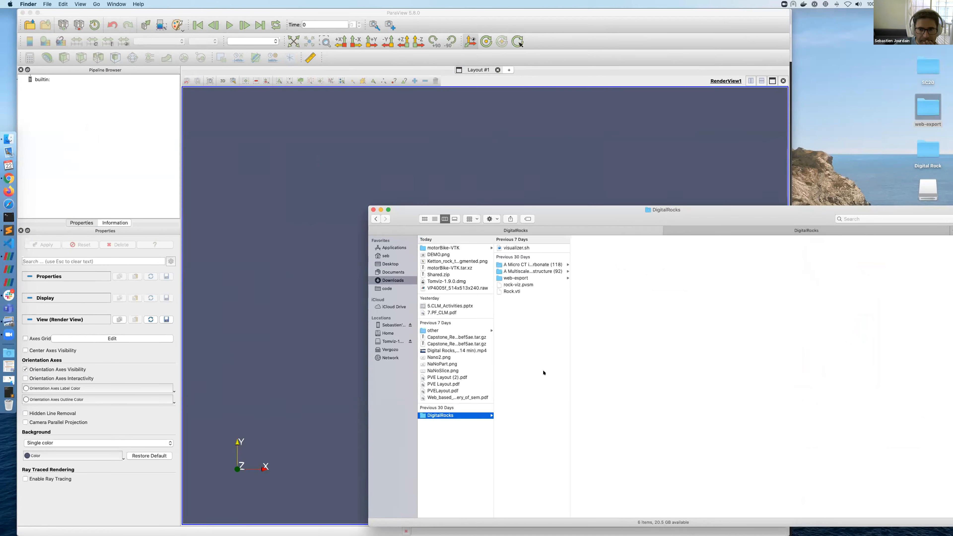
left_click_drag(512, 292, 129, 147)
left_click(39, 245)
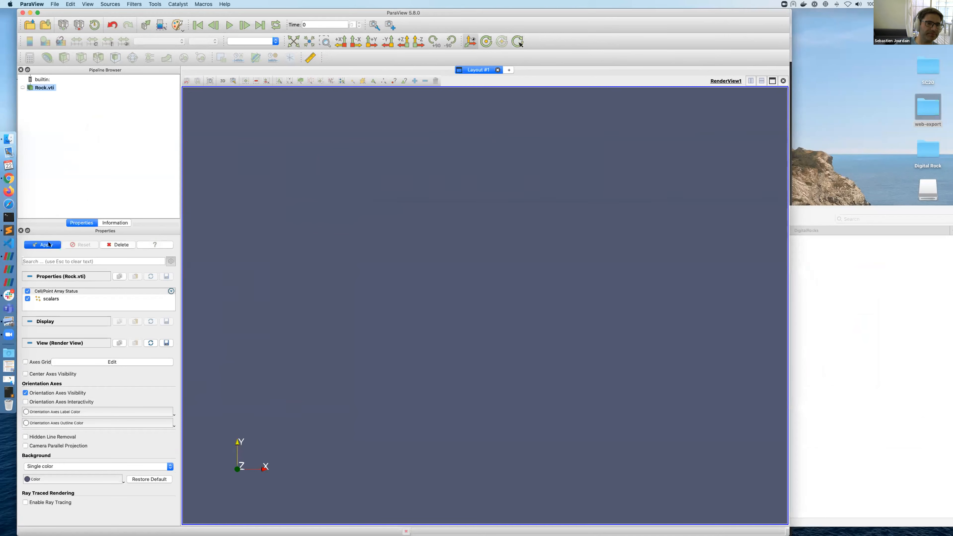
Step: Display Rock.vti as Surface representation coloured by scalars
left_click_drag(361, 236, 360, 250)
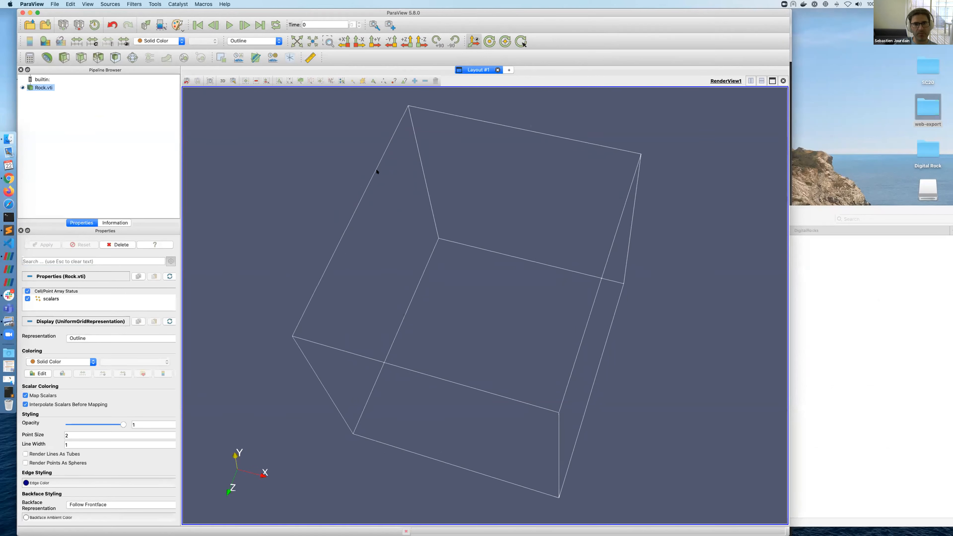
left_click(264, 40)
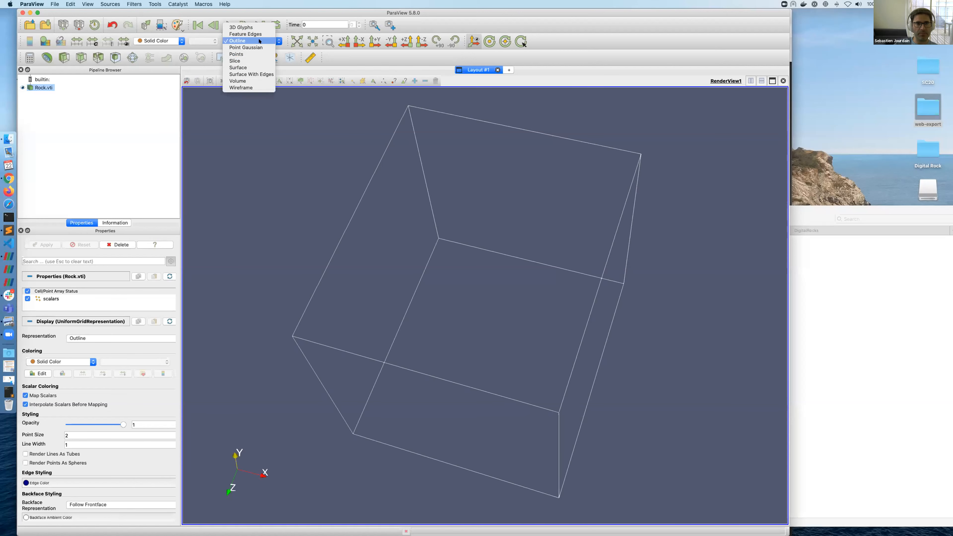
left_click(258, 68)
left_click(157, 41)
left_click(151, 49)
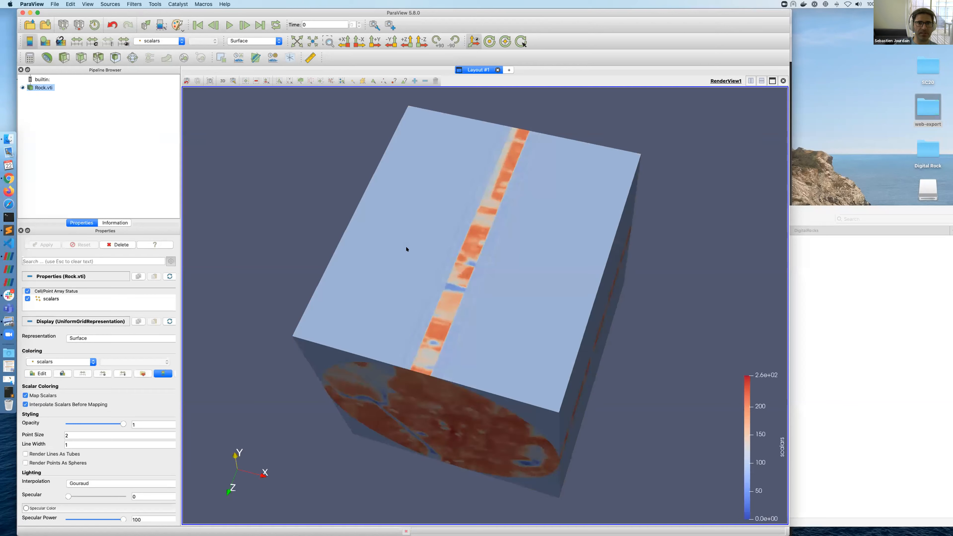
Step: Rotate to the circular face and add and apply a Clip filter
left_click_drag(450, 243, 420, 171)
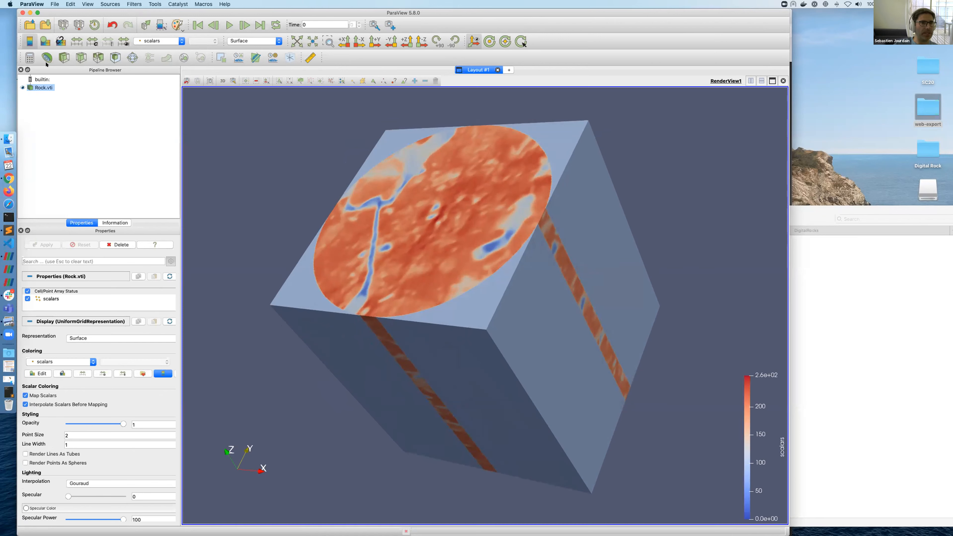
left_click(65, 58)
left_click(45, 245)
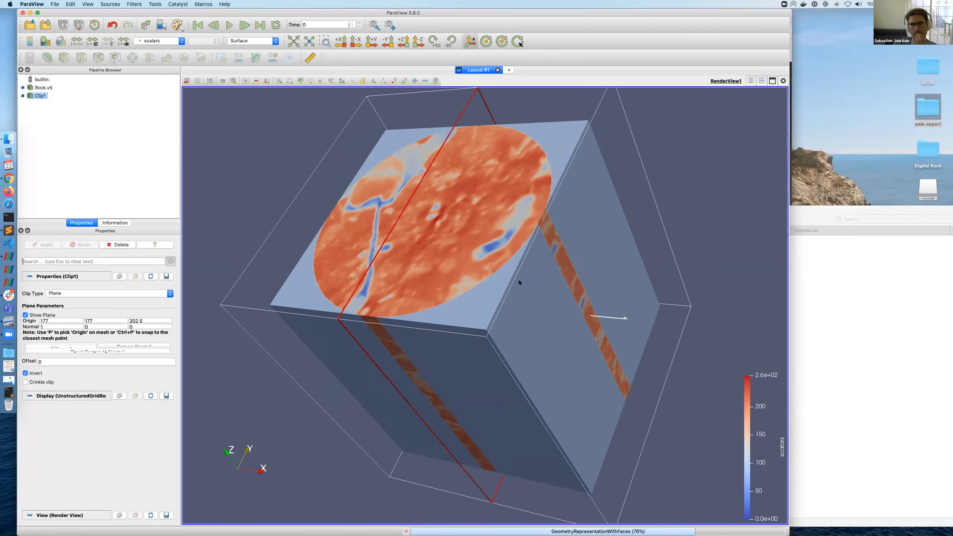
Step: Make Clip1 a Cylinder clip with axis 0, 0, 1, viewing down it and selecting the radius field
left_click_drag(660, 187, 615, 254)
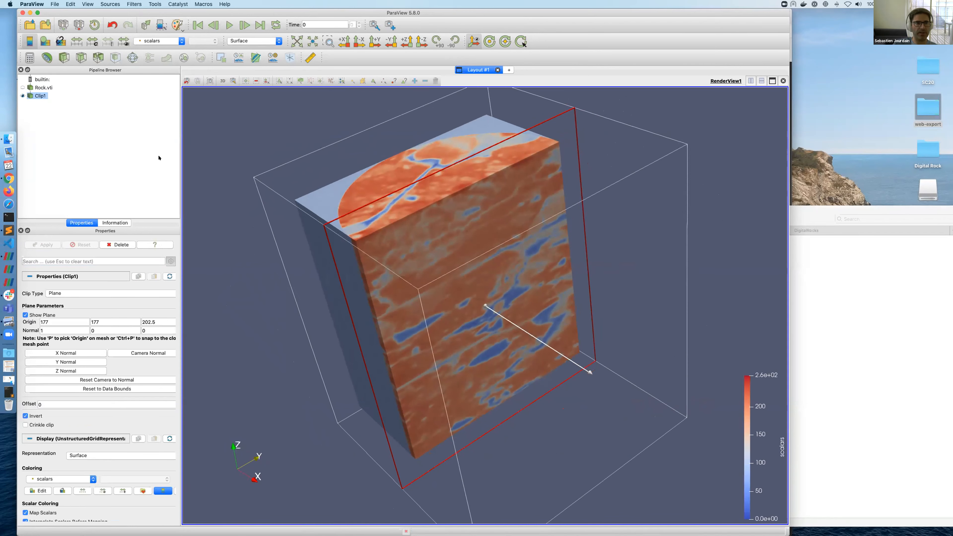
left_click(68, 292)
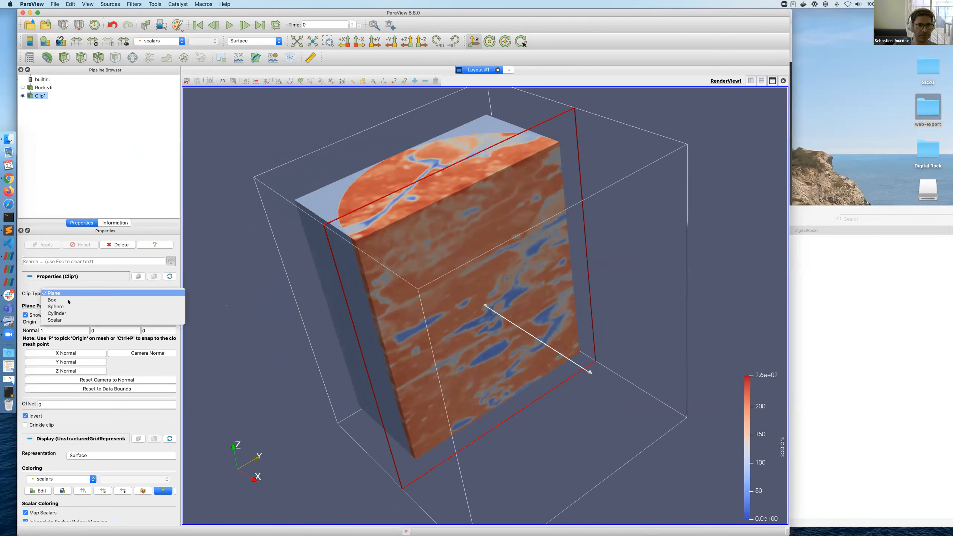
left_click(56, 313)
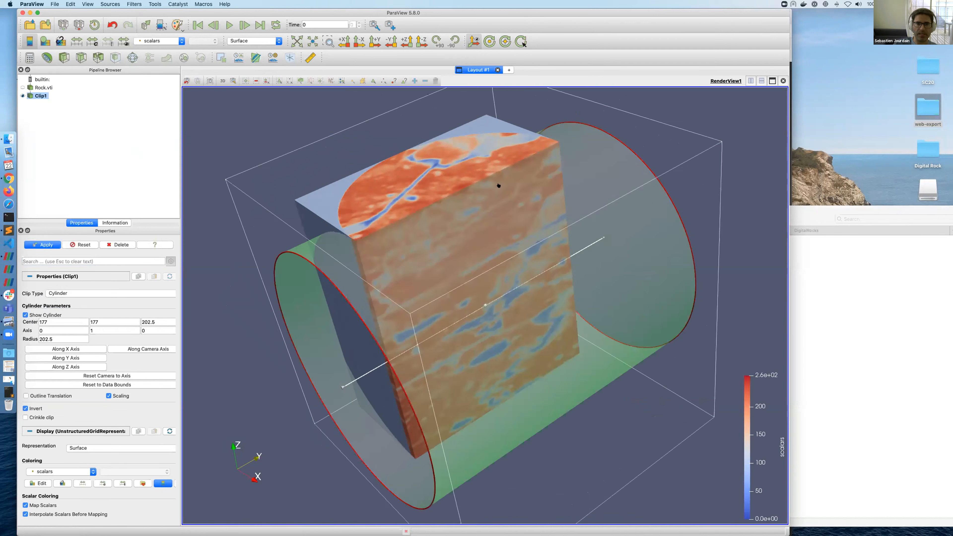
left_click(158, 330)
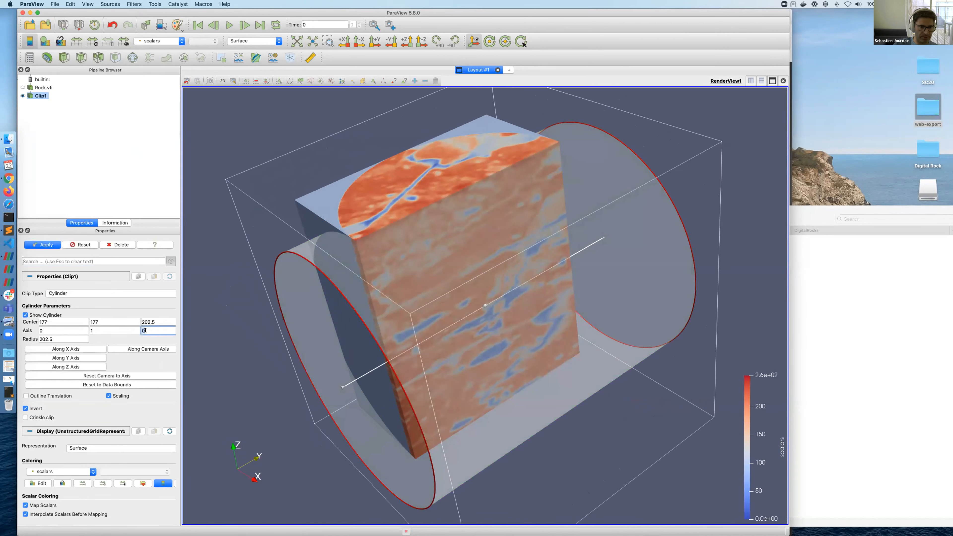
type("1")
left_click(111, 331)
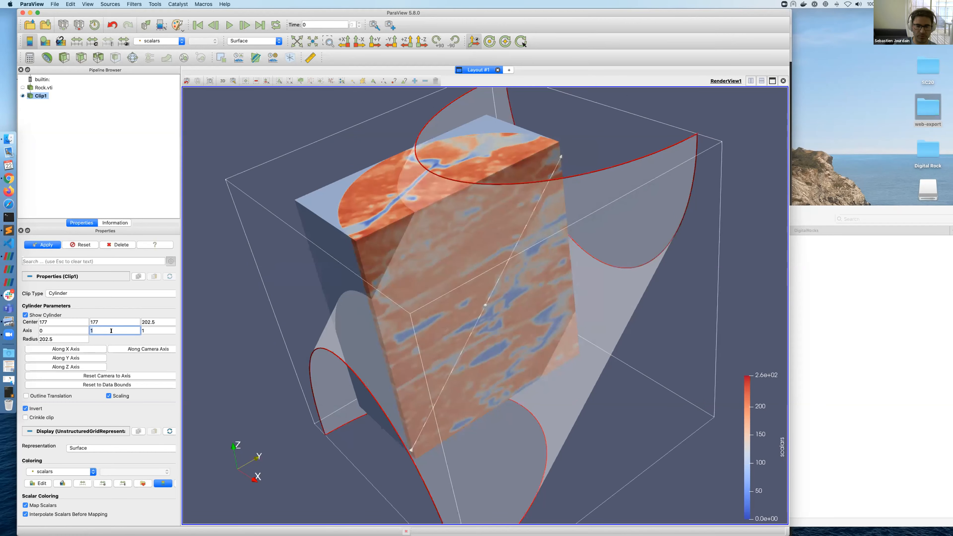
left_click(206, 312)
left_click(146, 329)
left_click_drag(251, 278, 280, 314)
left_click(45, 339)
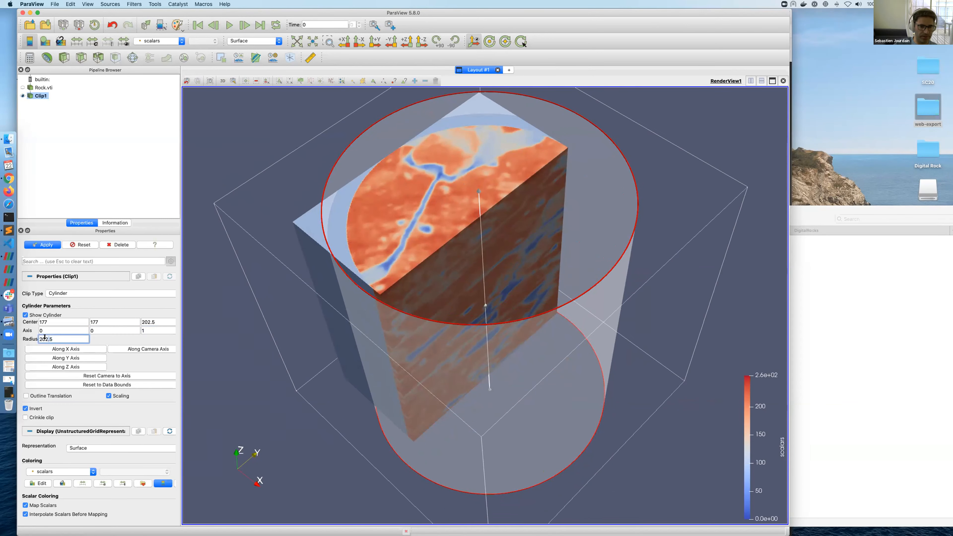
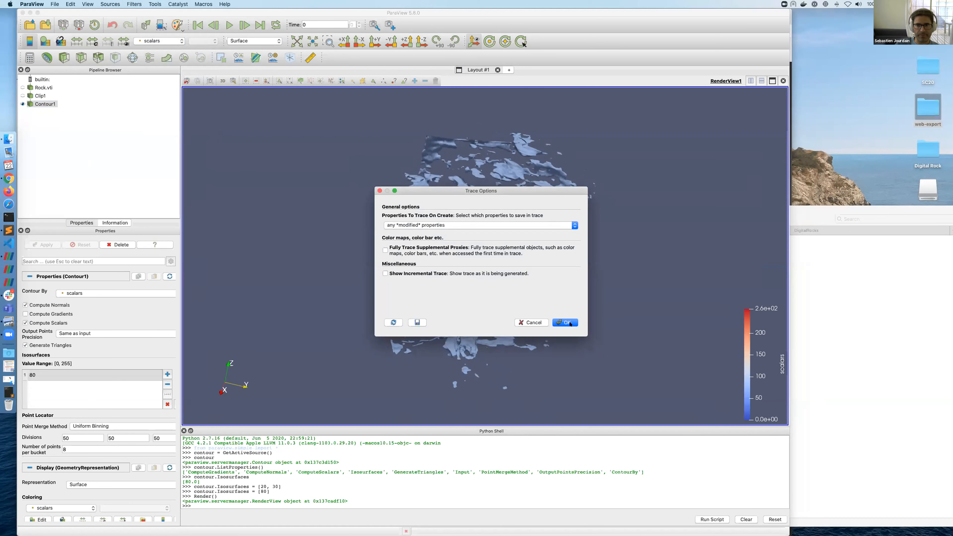
Step: Raise the contour isosurface value from 80 to 120 and apply it
double_click(41, 377)
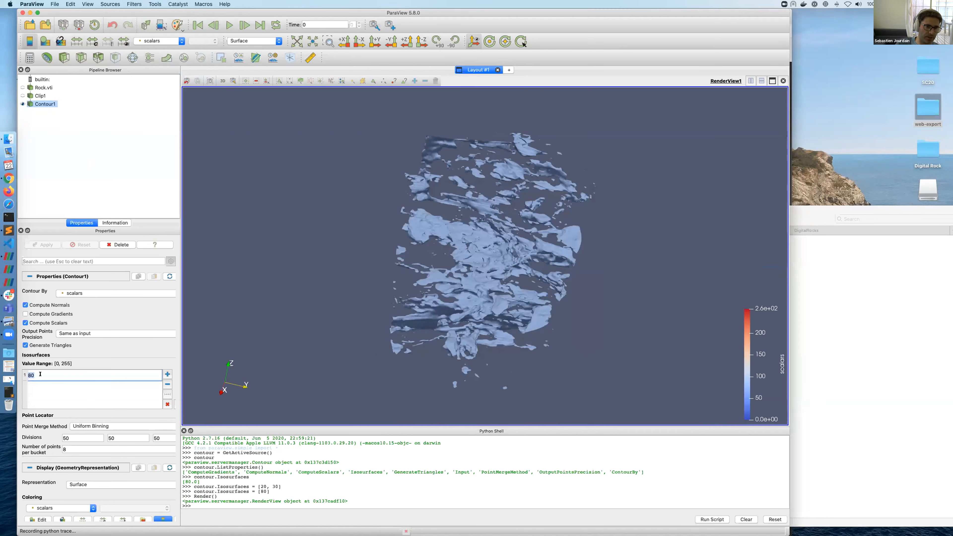
type("120")
key("Return")
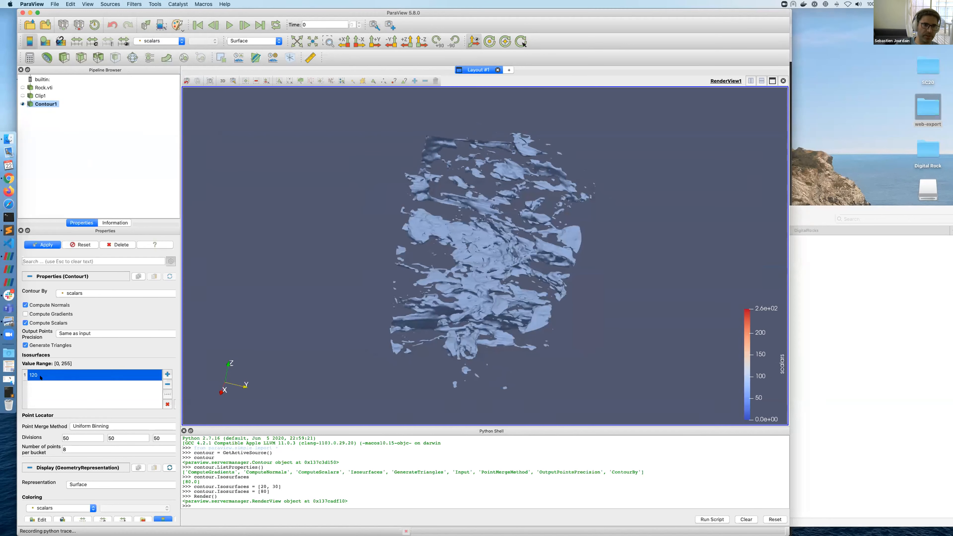
left_click(44, 244)
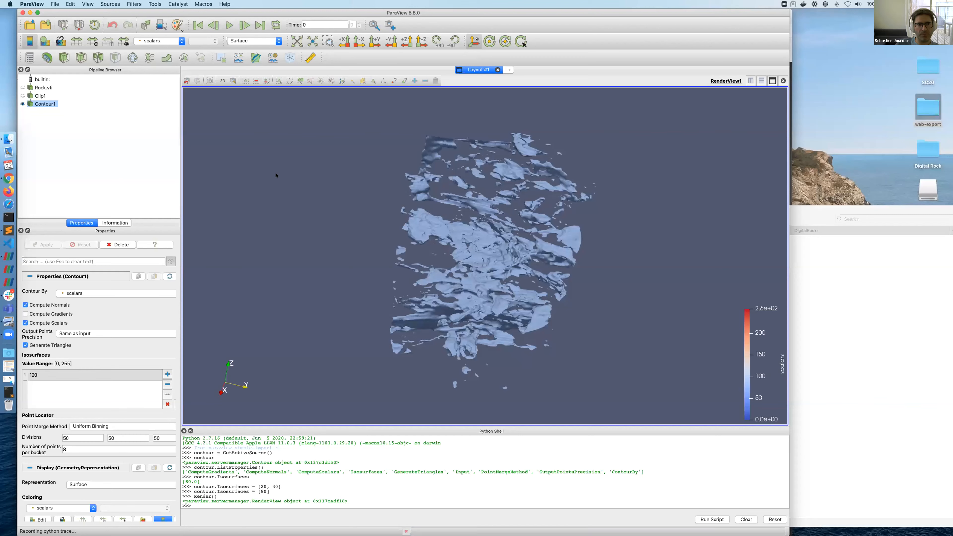
Step: Stop the trace and enlarge the Script Editor to show the full untitled.py script
left_click(155, 4)
left_click(170, 124)
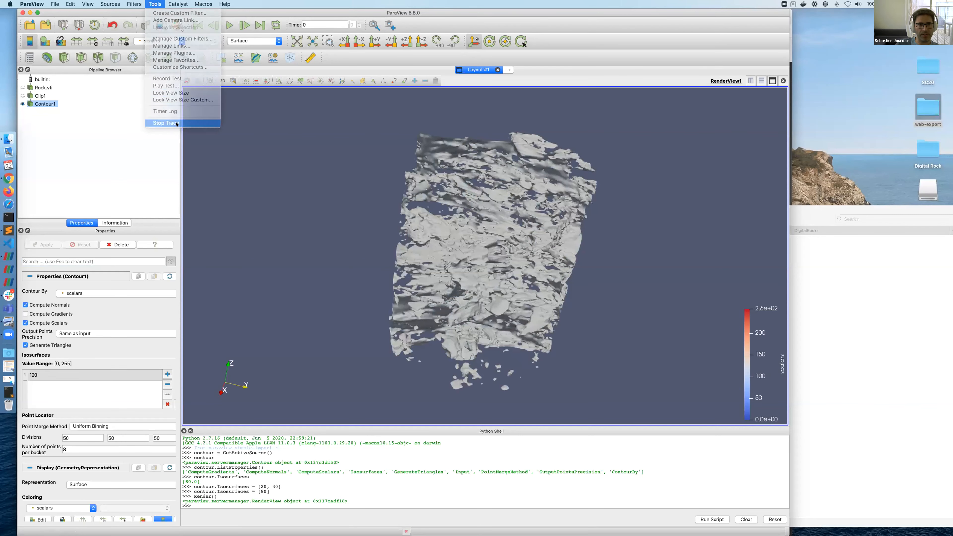
left_click_drag(496, 184, 257, 45)
left_click_drag(515, 396, 654, 454)
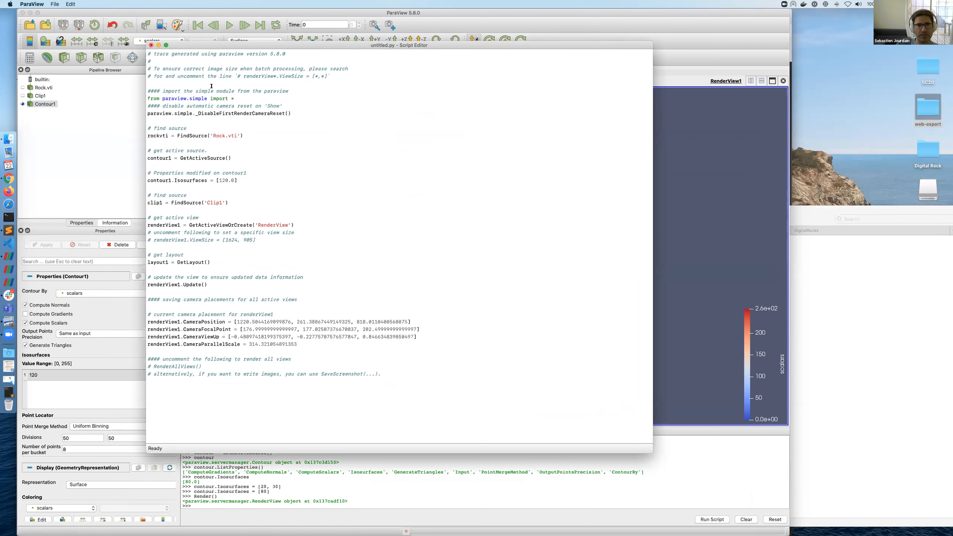
Step: Highlight the line setting Isosurfaces to 120, close the Script Editor, and orbit the contour
left_click_drag(246, 178, 145, 175)
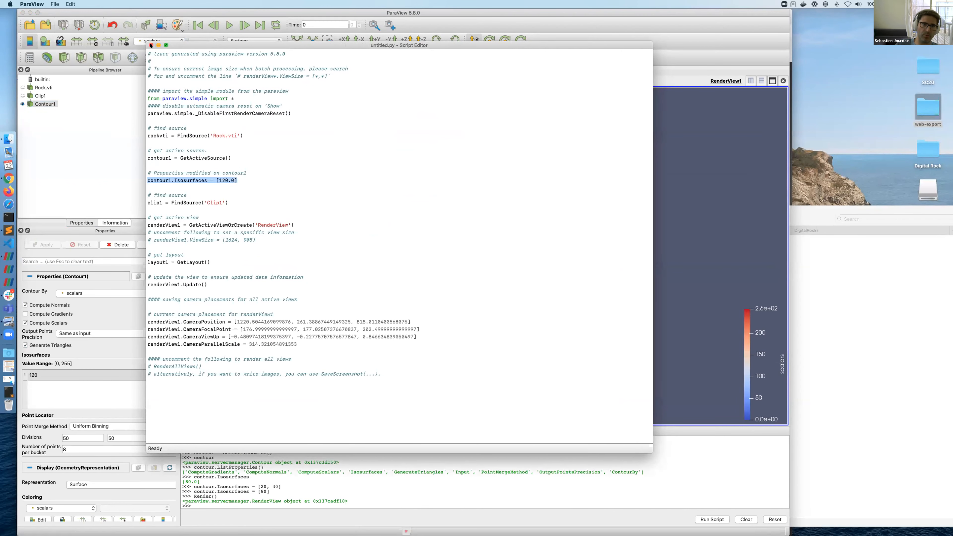
left_click(151, 46)
left_click_drag(542, 213, 521, 235)
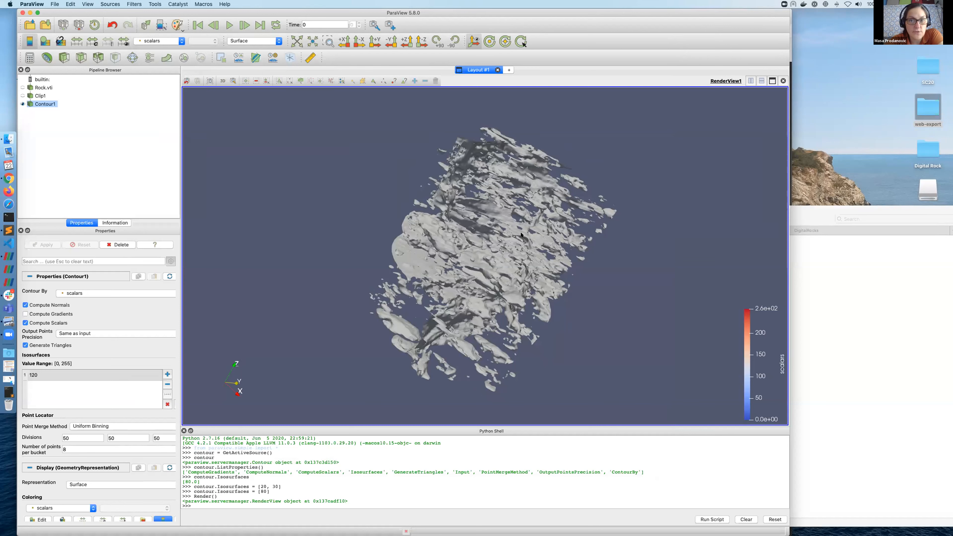
Step: Orbit the 120 isosurface from several sides, briefly typing and erasing a for loop in the Python Shell
left_click_drag(503, 230, 442, 232)
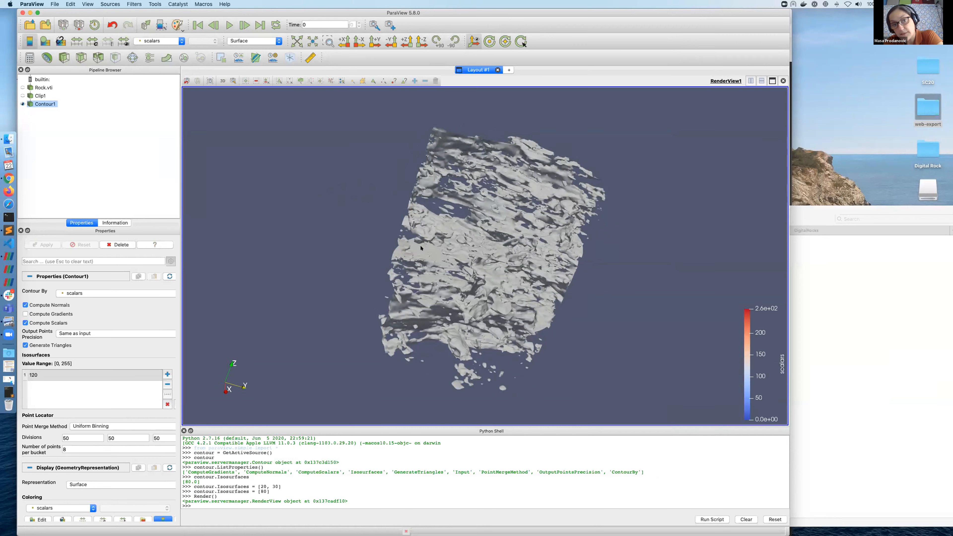
left_click_drag(420, 248, 335, 332)
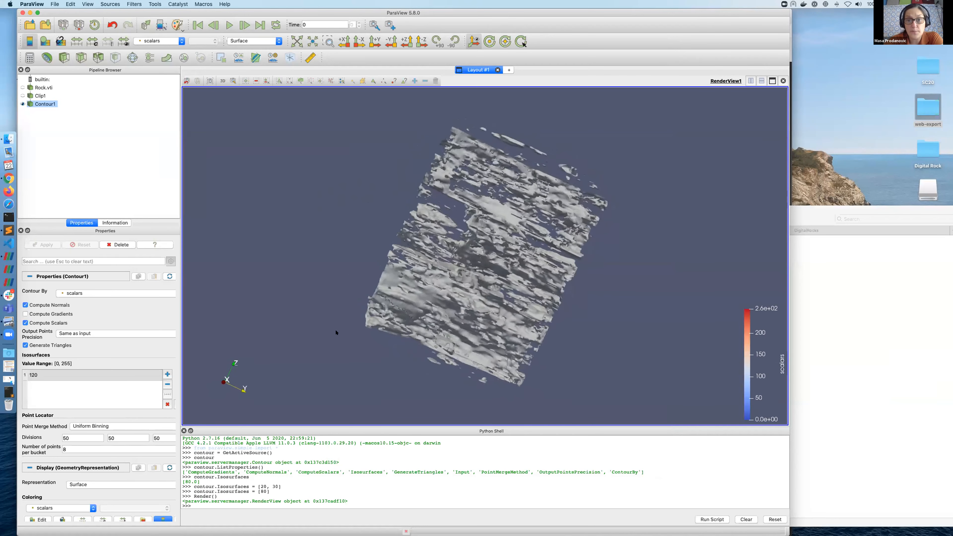
left_click(293, 504)
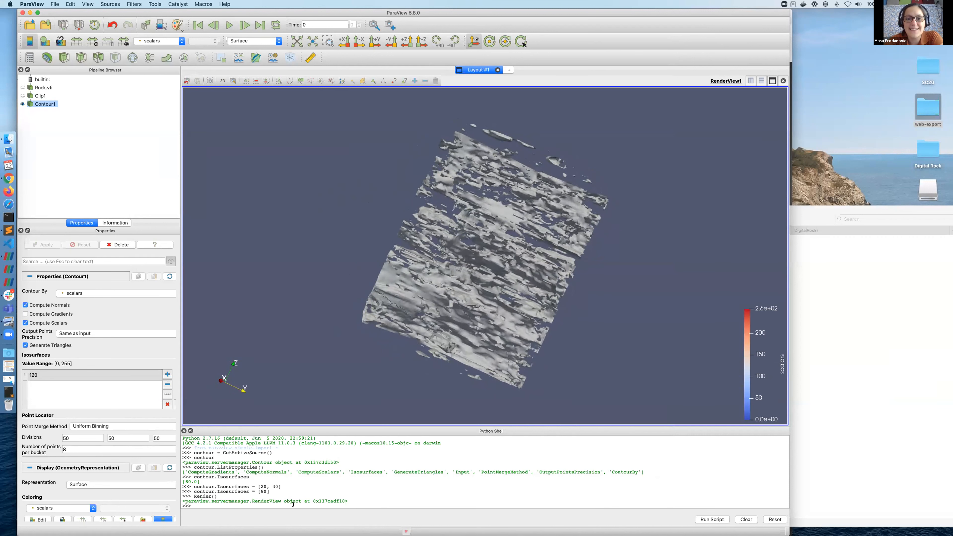
type("for i  in range(")
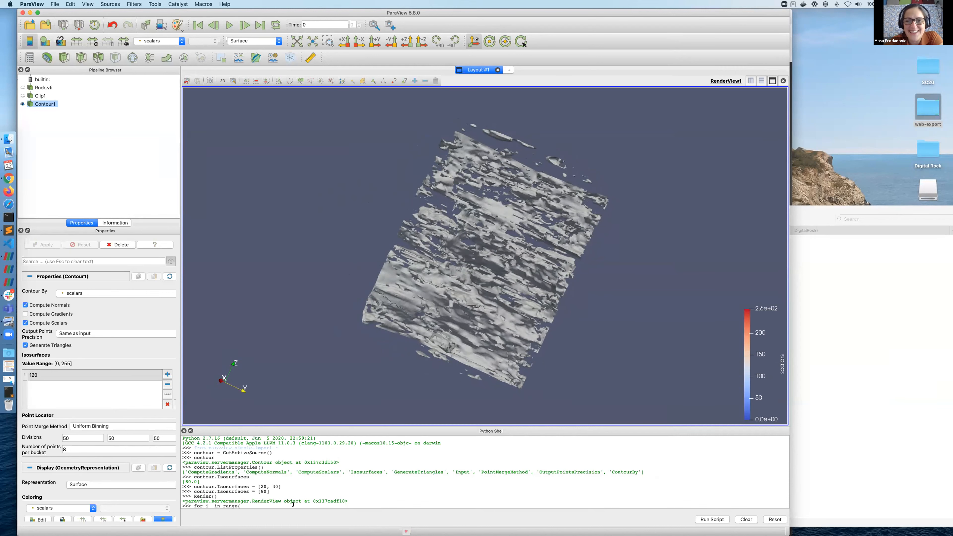
key("BackSpace")
key("BackSpace")
key("BackSpace")
key("BackSpace")
key("BackSpace")
key("BackSpace")
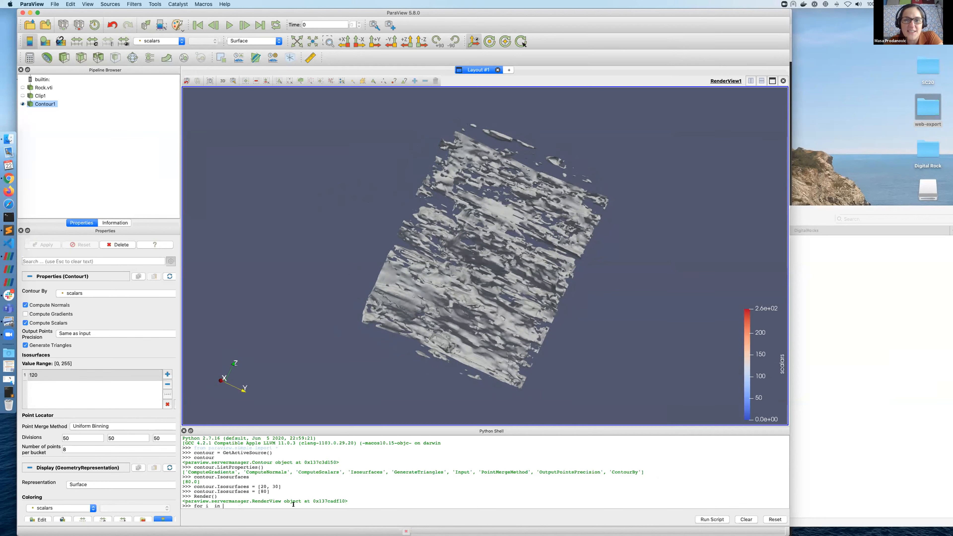
left_click_drag(463, 313, 589, 299)
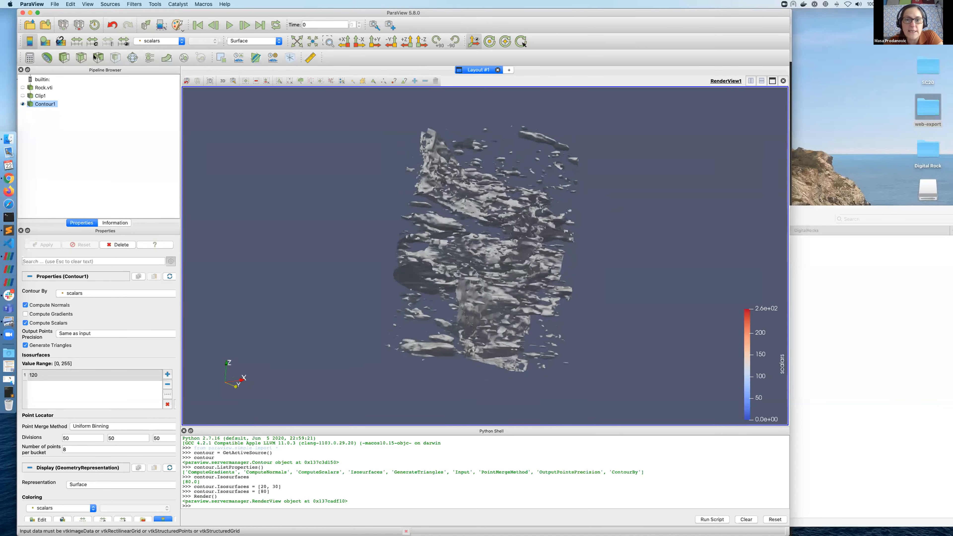
Step: Export the scene as demo.vtkjs with VTKJS file type into the Desktop web-export folder
left_click(55, 4)
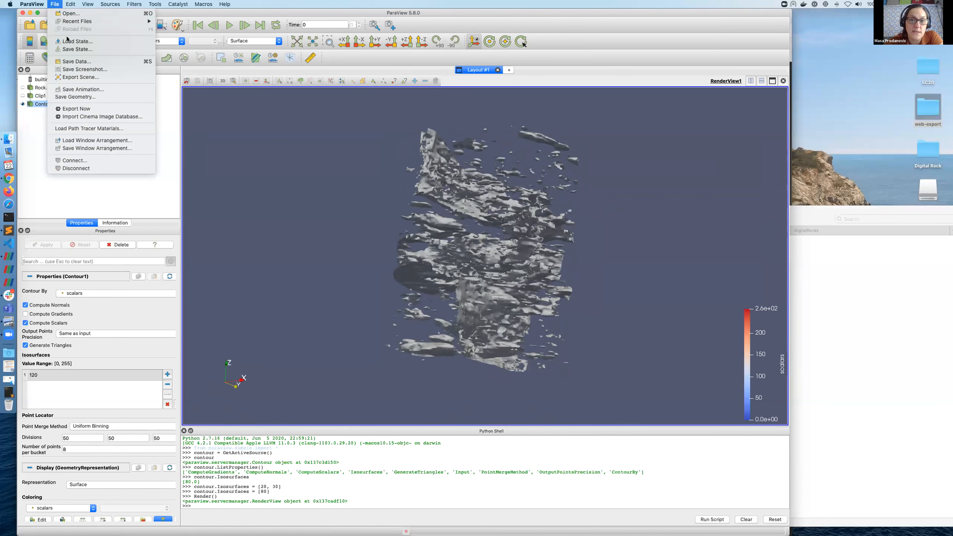
left_click(80, 77)
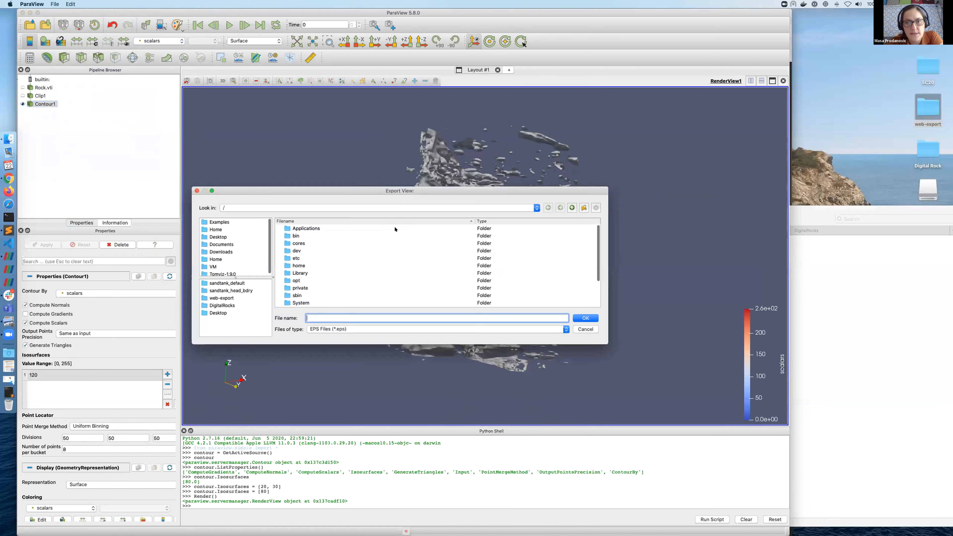
left_click(221, 297)
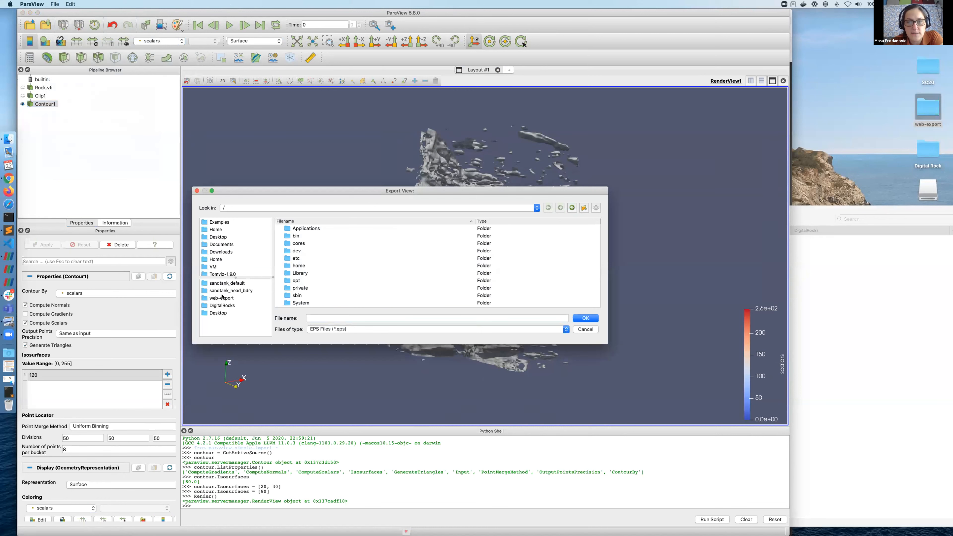
left_click(335, 329)
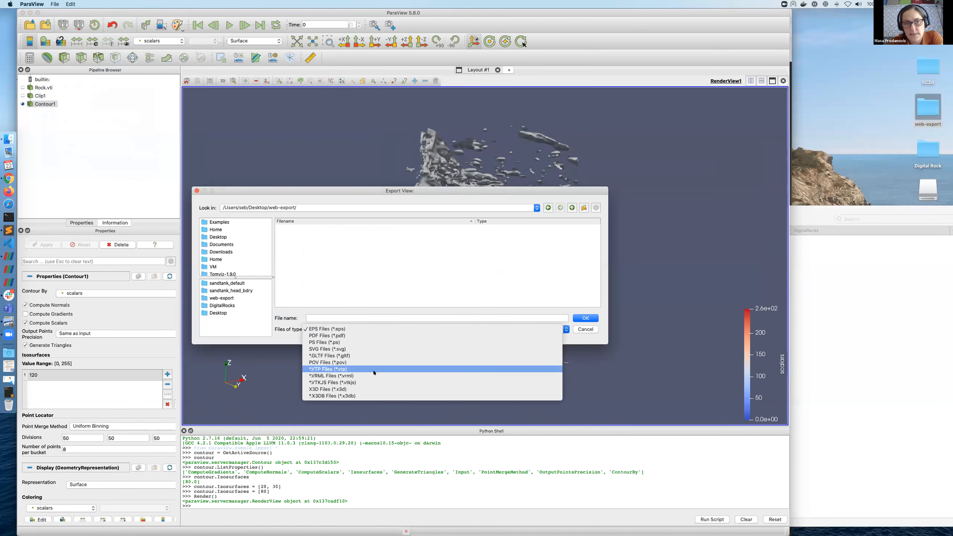
left_click(375, 383)
left_click(324, 319)
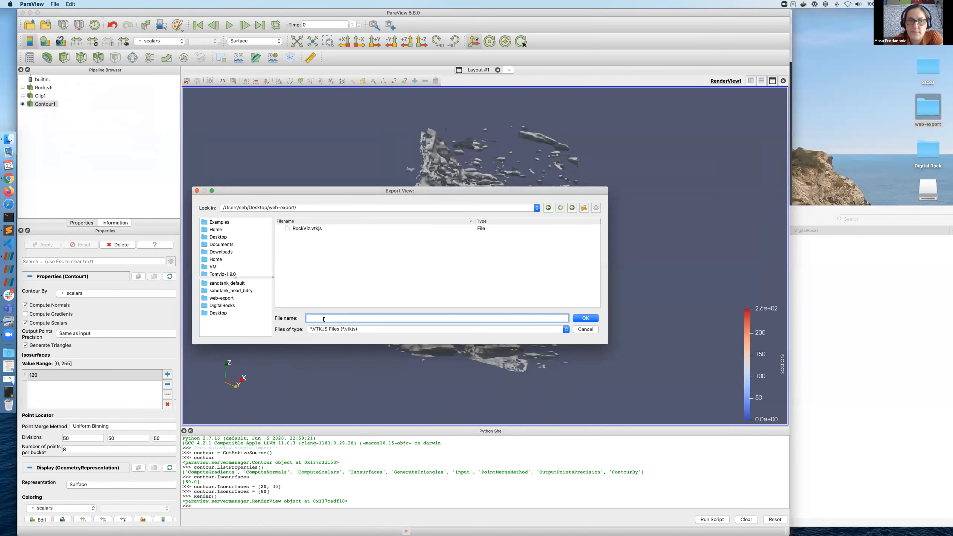
type("demo")
key("Return")
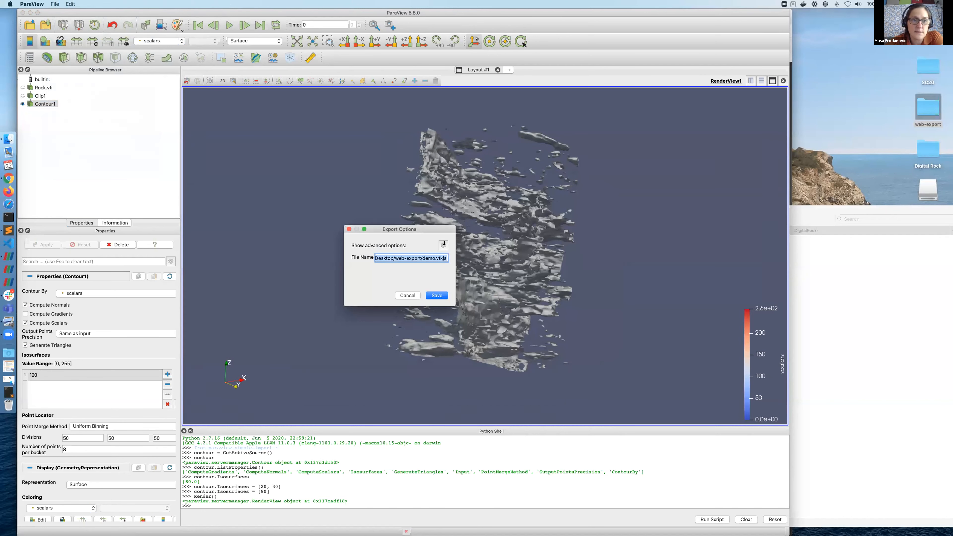
left_click(439, 295)
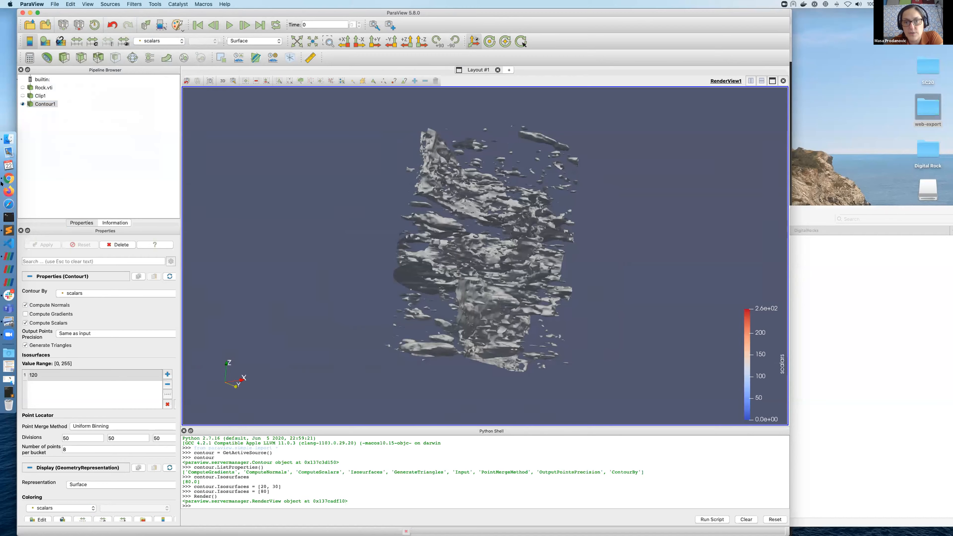
left_click(9, 178)
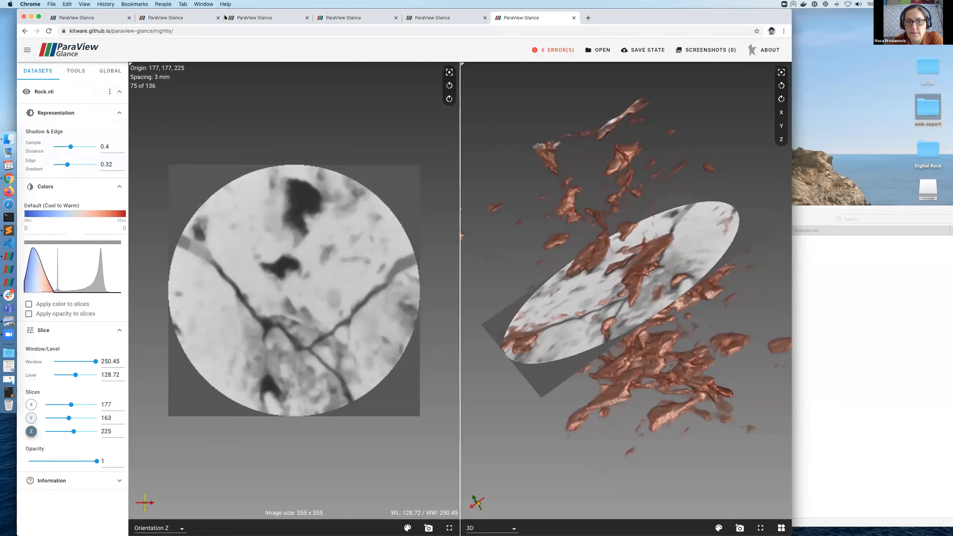
Step: Reload ParaView Glance in Chrome to its start page and narrow the Chrome window
left_click(167, 17)
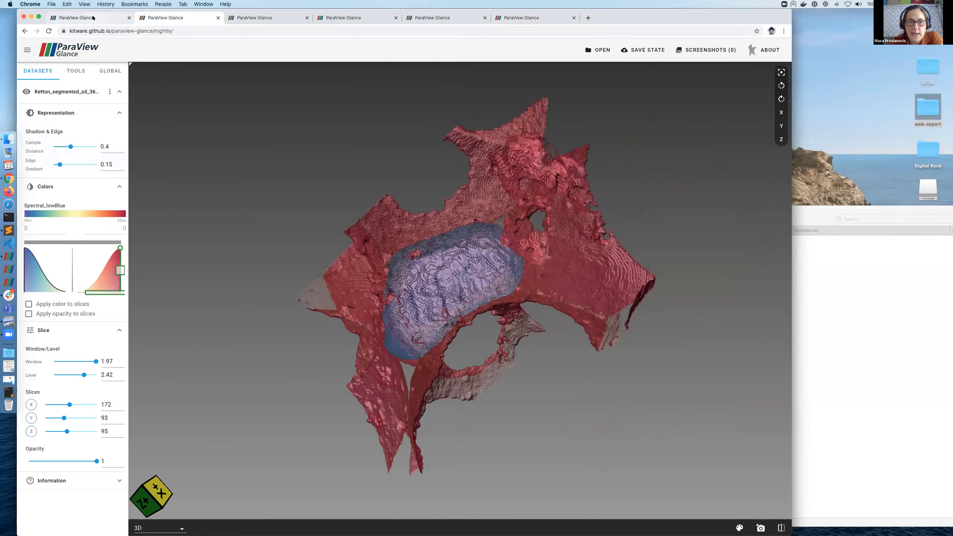
left_click(113, 18)
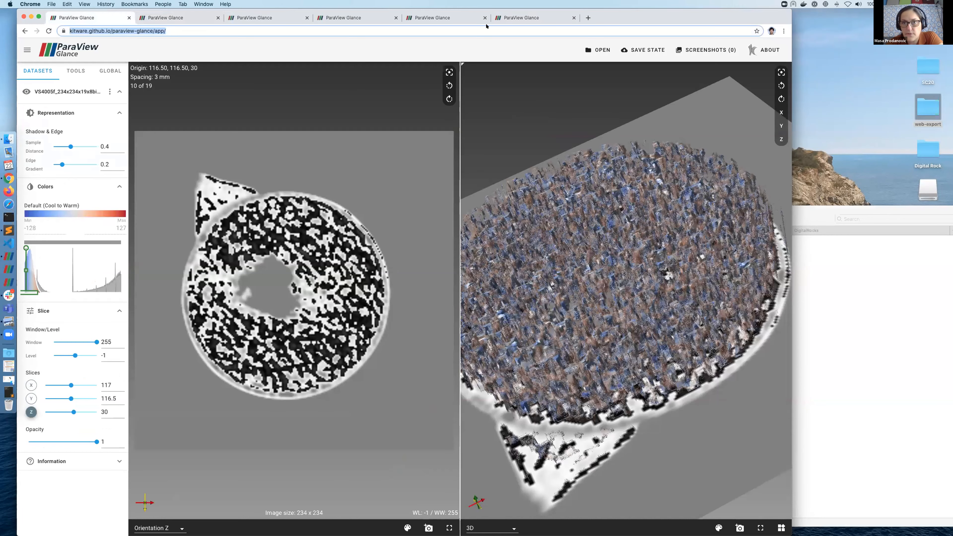
key("Return")
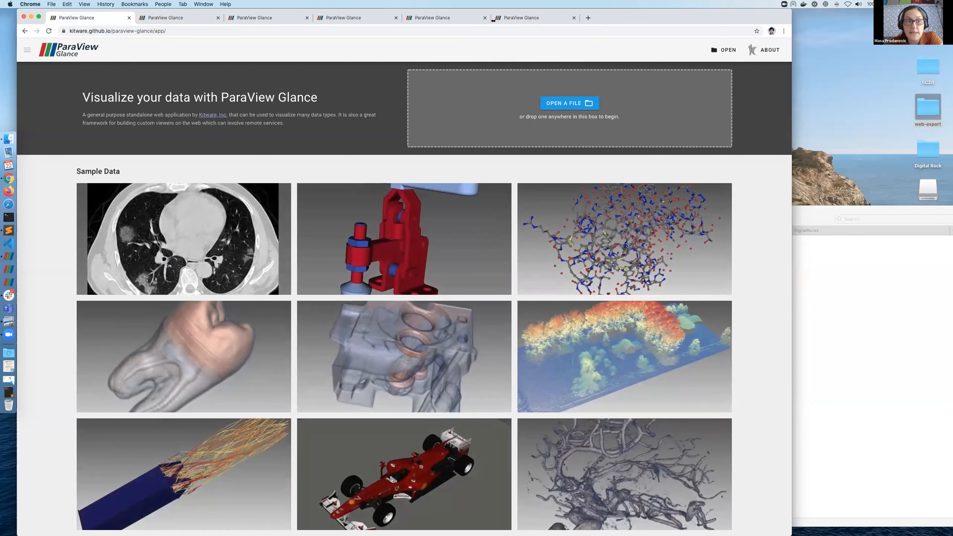
left_click_drag(792, 19, 730, 16)
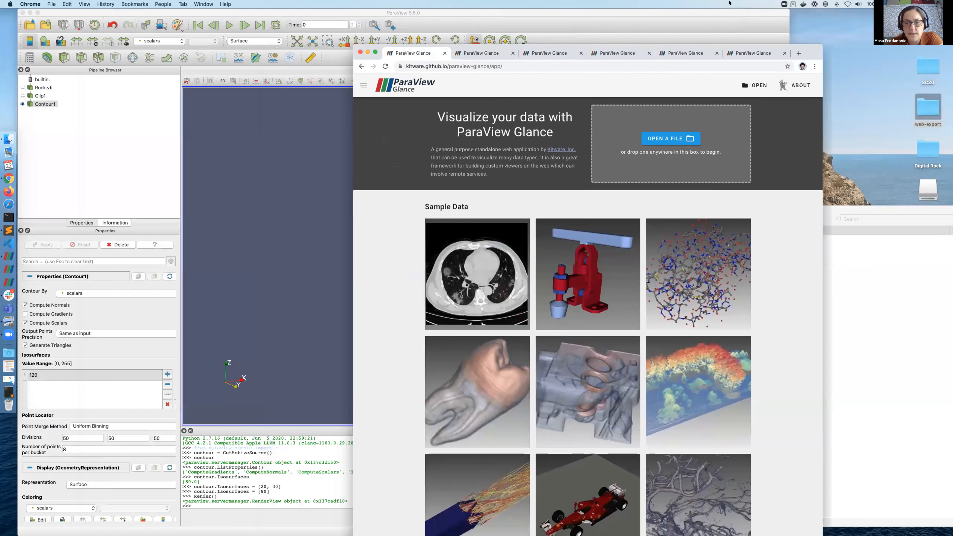
Step: Drop demo.vtkjs from web-export into Glance, load it, and orbit the rock contour
double_click(931, 111)
left_click_drag(596, 234, 596, 93)
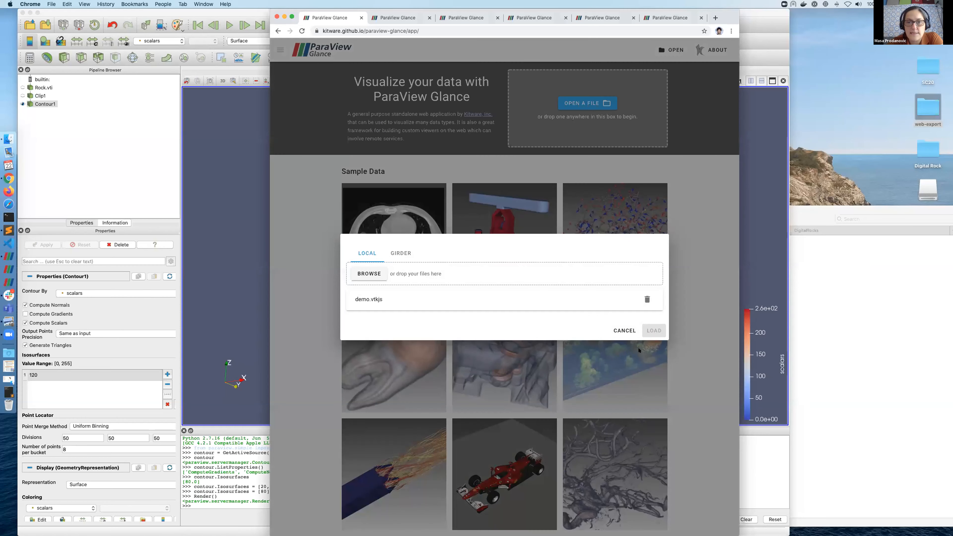
left_click(653, 331)
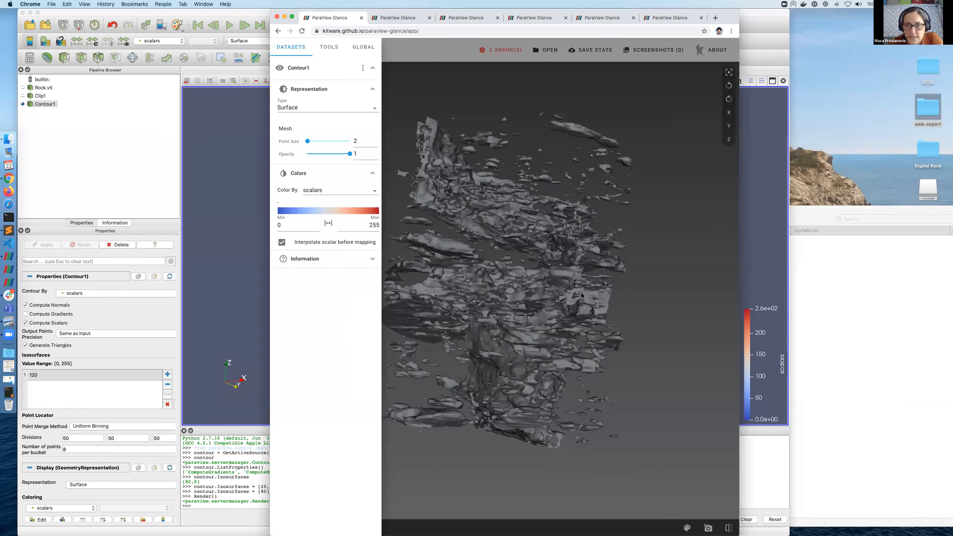
left_click(582, 295)
left_click_drag(582, 295, 712, 80)
Step: Place Glance beside ParaView and orbit ParaView's contour to compare both renderings
left_click_drag(725, 18, 922, 18)
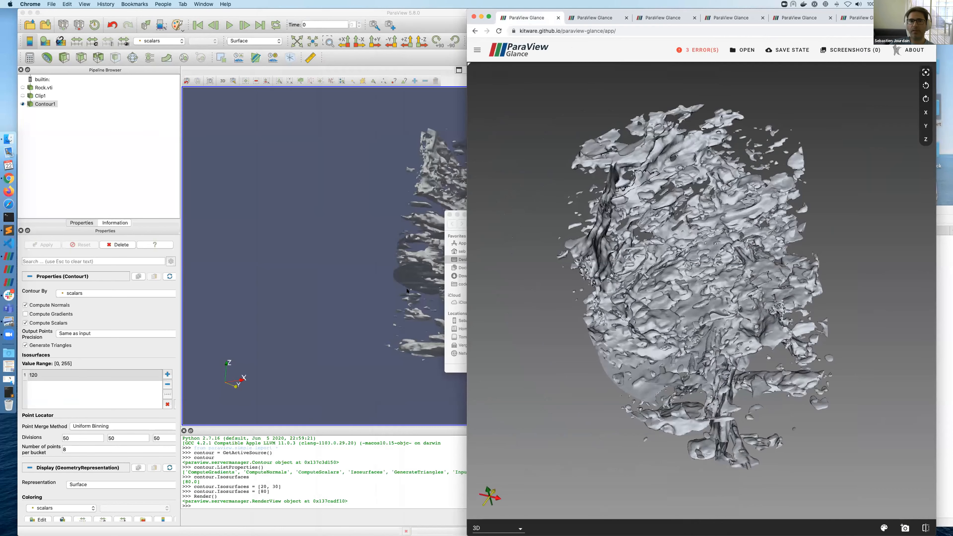
left_click(319, 220)
left_click(838, 133)
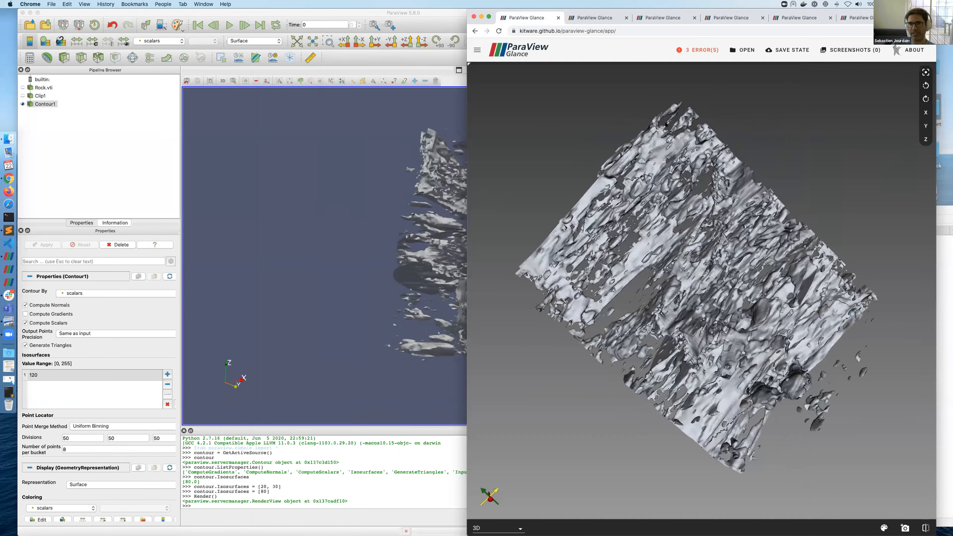
left_click(328, 213)
left_click_drag(328, 212, 778, 231)
left_click(873, 188)
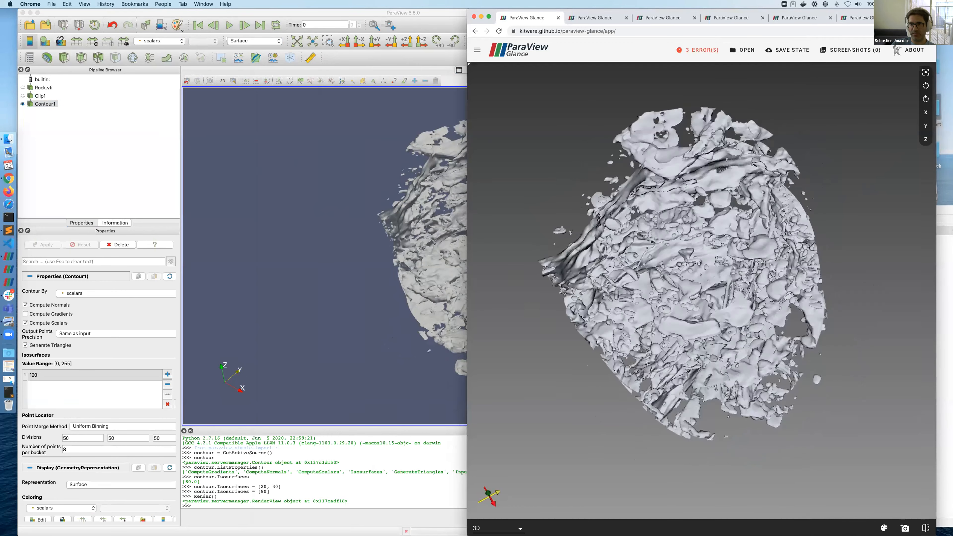
key("super+t")
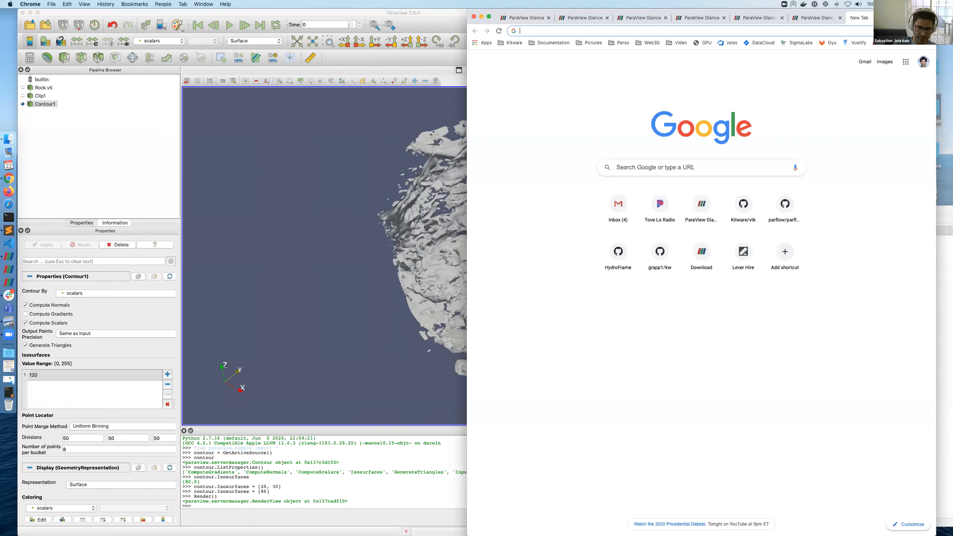
Step: Load paraview.org in the new tab, then rotate ParaView's rock contour to a new orientation
type("paraview.")
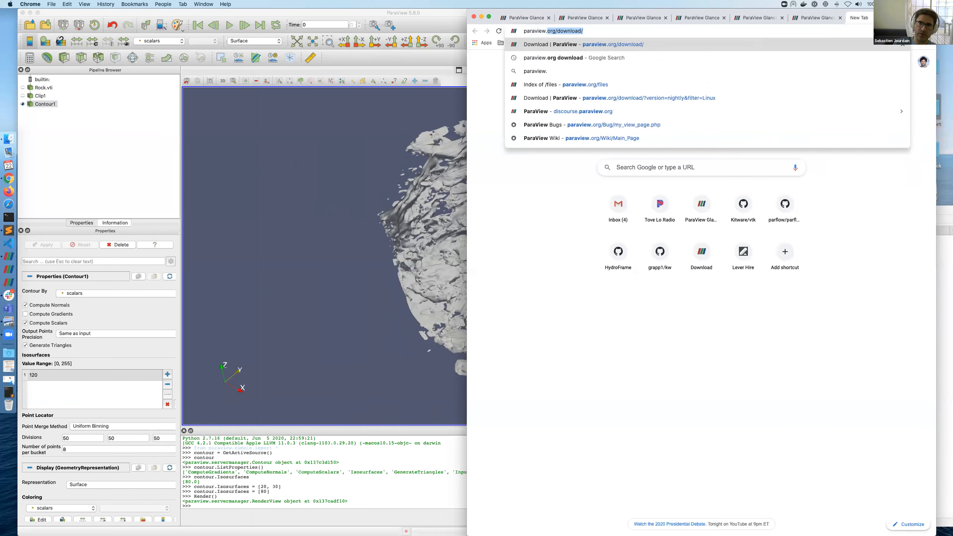
type("org")
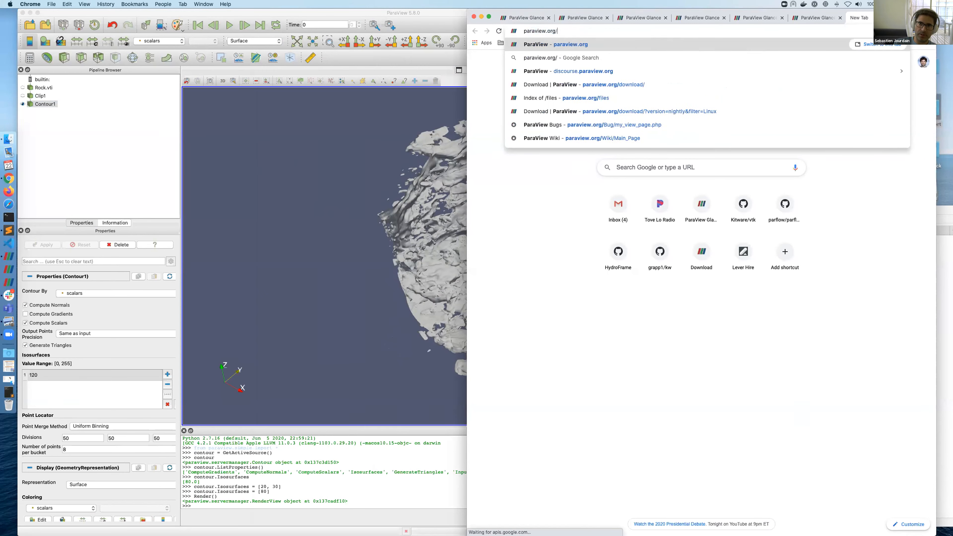
key("Return")
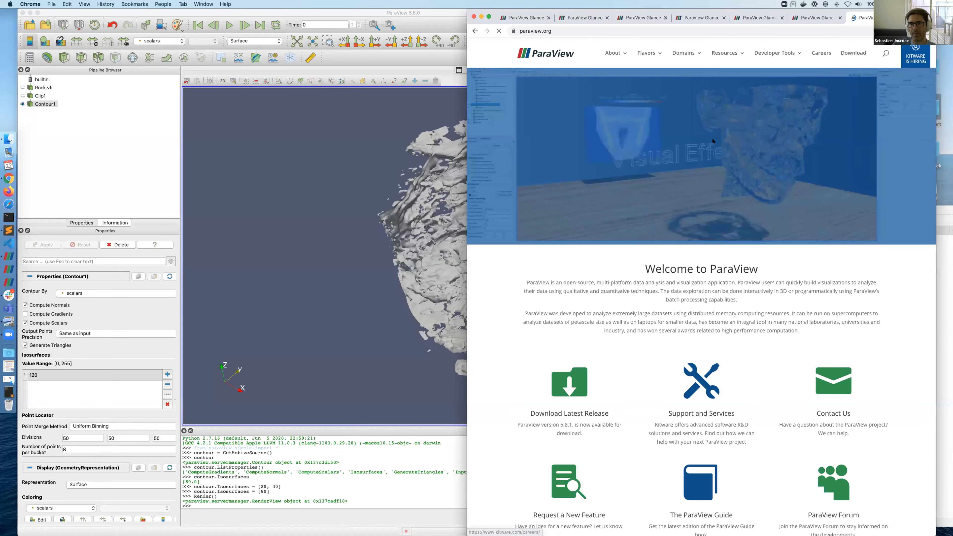
mouse_move(716, 54)
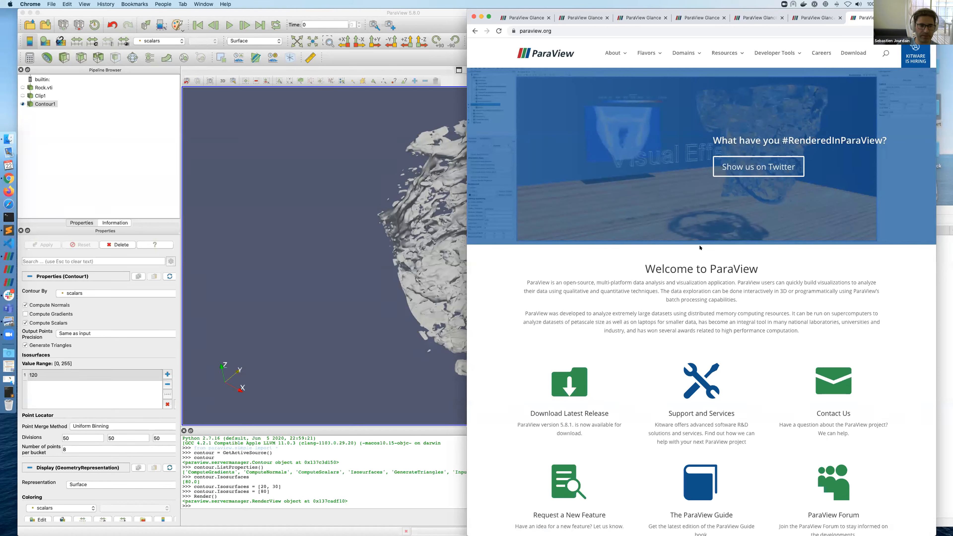
left_click(337, 208)
left_click_drag(336, 208, 384, 296)
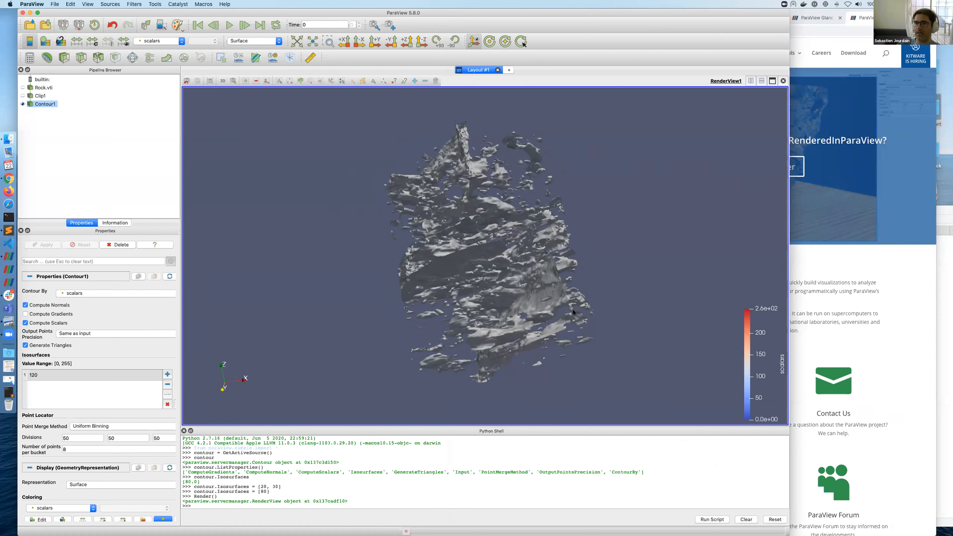
Step: Open the ParaView Guide from ParaView's Help menu, downloading ParaViewGuide-5.8.0.pdf
key("super+Tab")
key("super+Tab")
key("super+Tab")
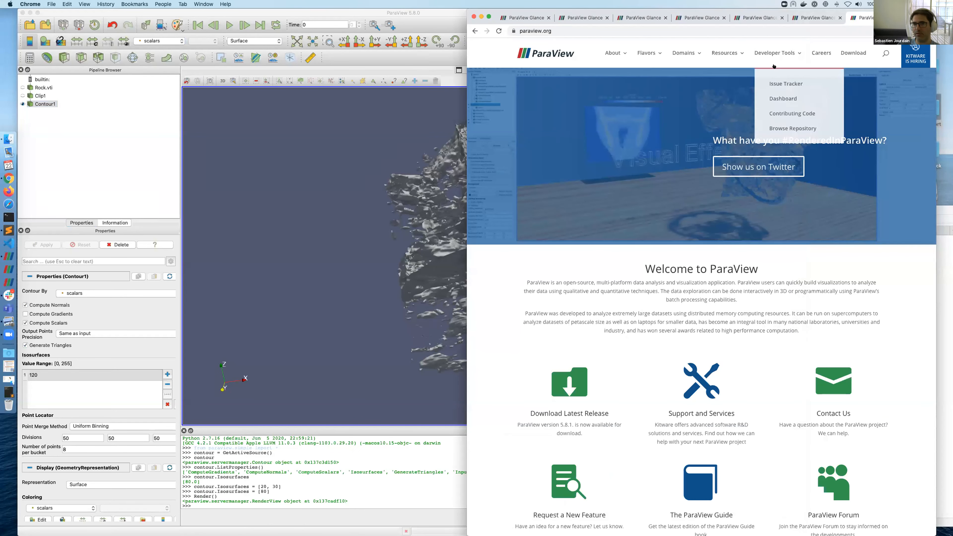
left_click(224, 104)
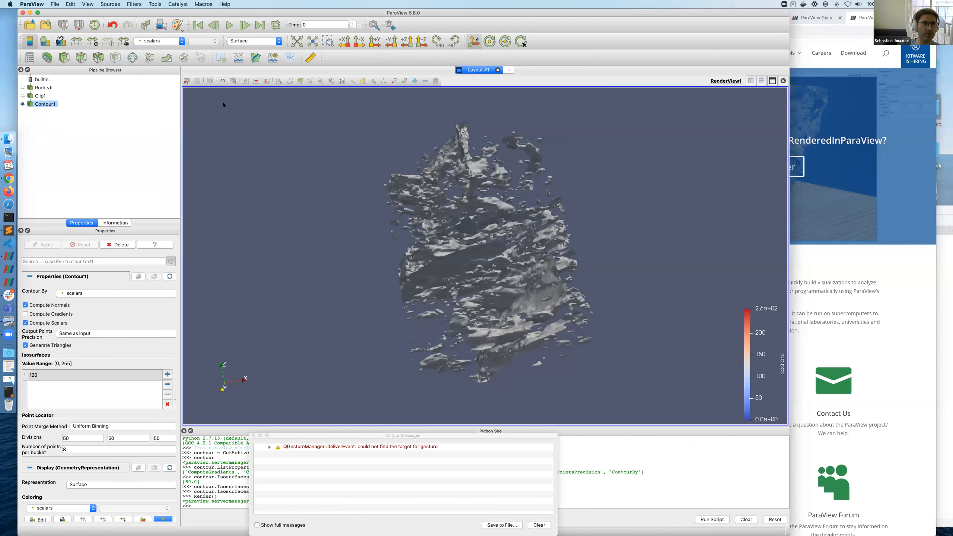
left_click(225, 4)
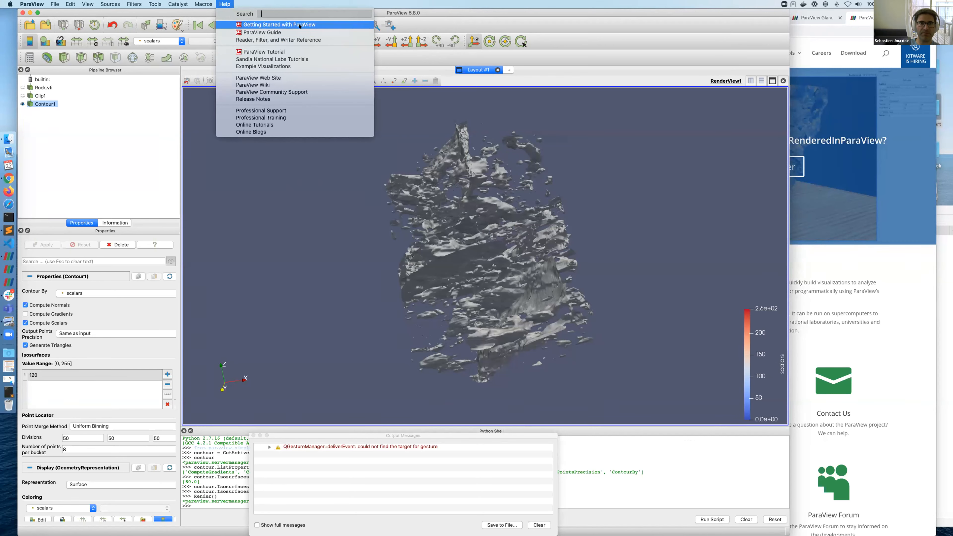
left_click(297, 33)
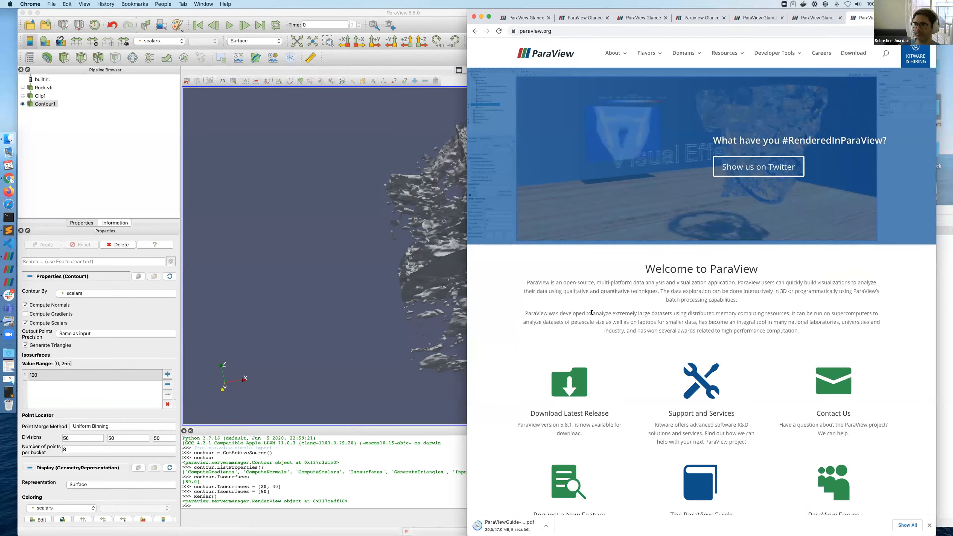
left_click(401, 238)
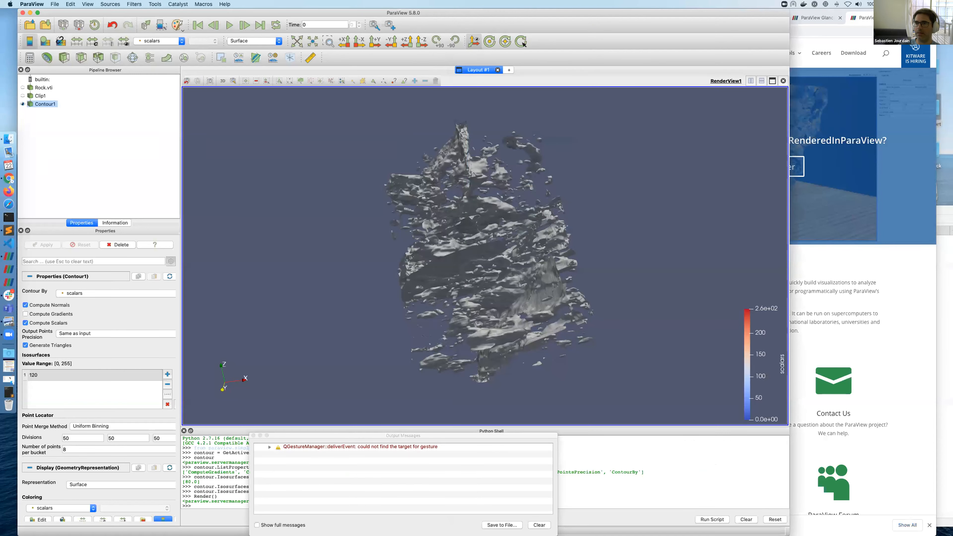
left_click_drag(815, 21, 813, 22)
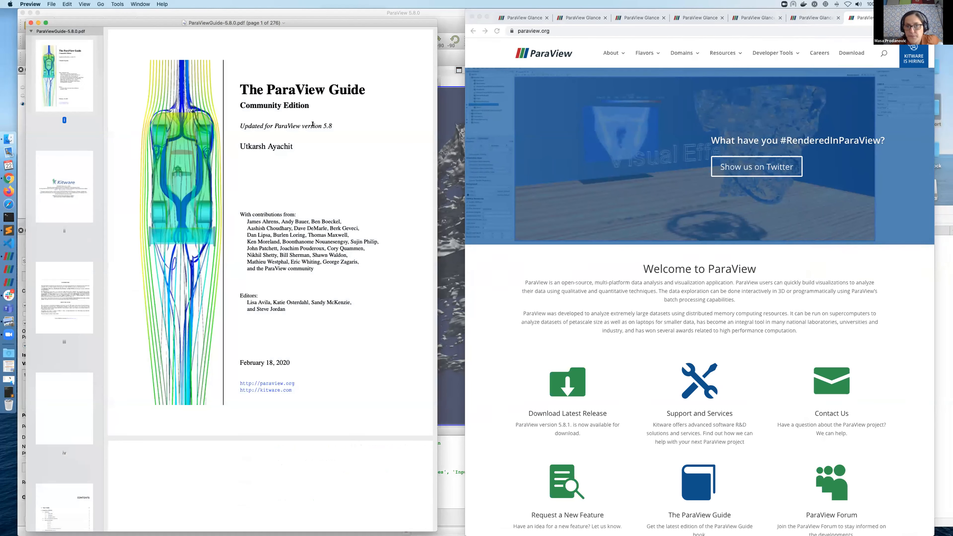
Step: Scroll the guide PDF down to the Introduction to ParaView chapter, then rotate the rock contour
scroll(254, 252, "down", 20)
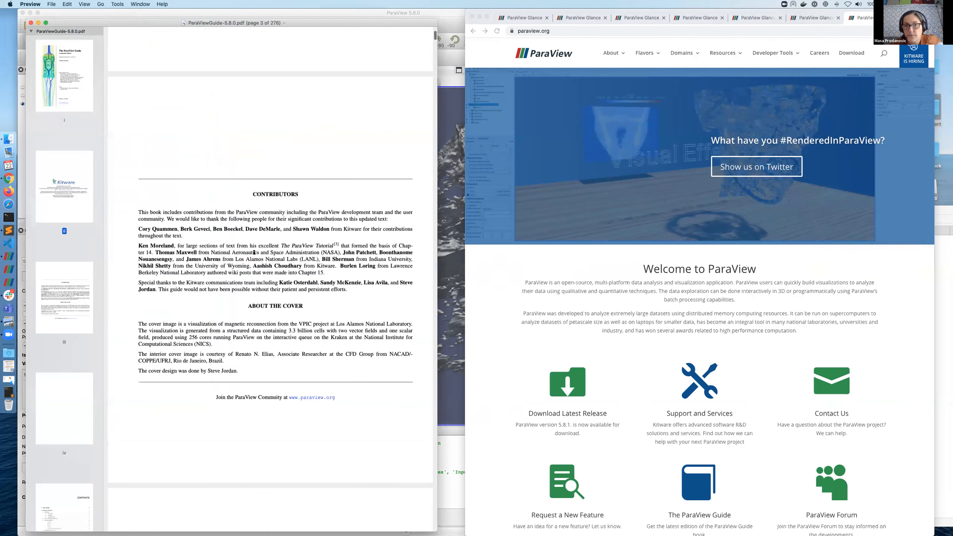
scroll(253, 252, "down", 20)
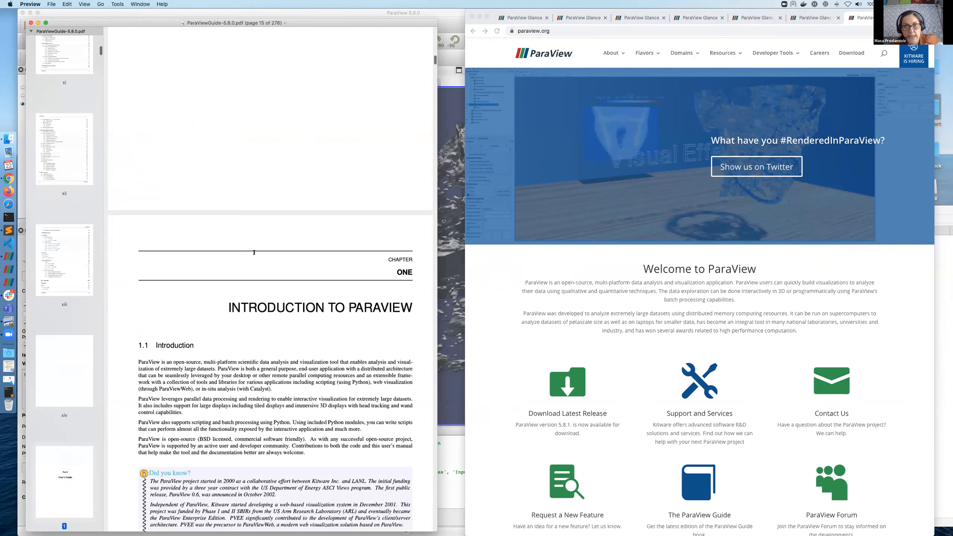
scroll(253, 252, "down", 15)
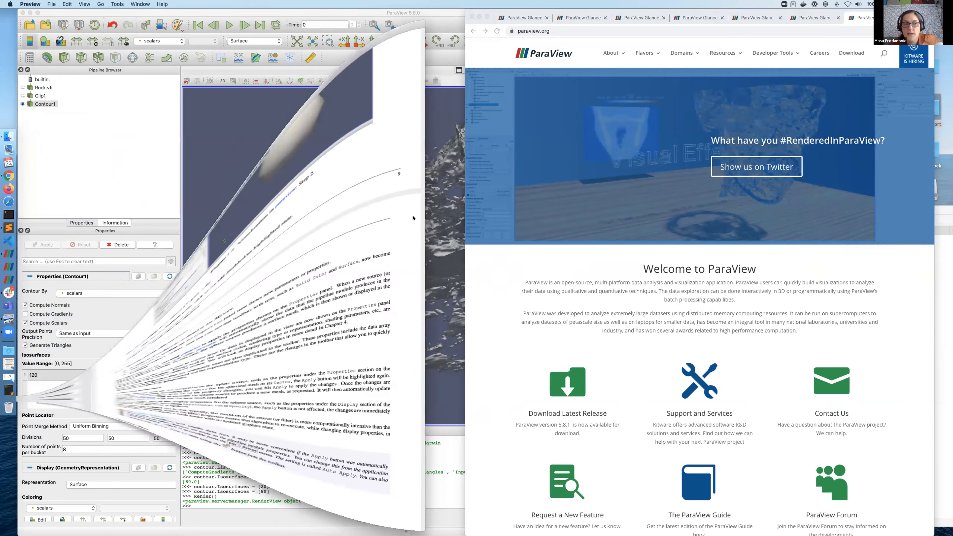
left_click_drag(415, 221, 353, 396)
Step: Clear and close the Output Messages warnings, then bring Chrome showing paraview.org forward
left_click(539, 525)
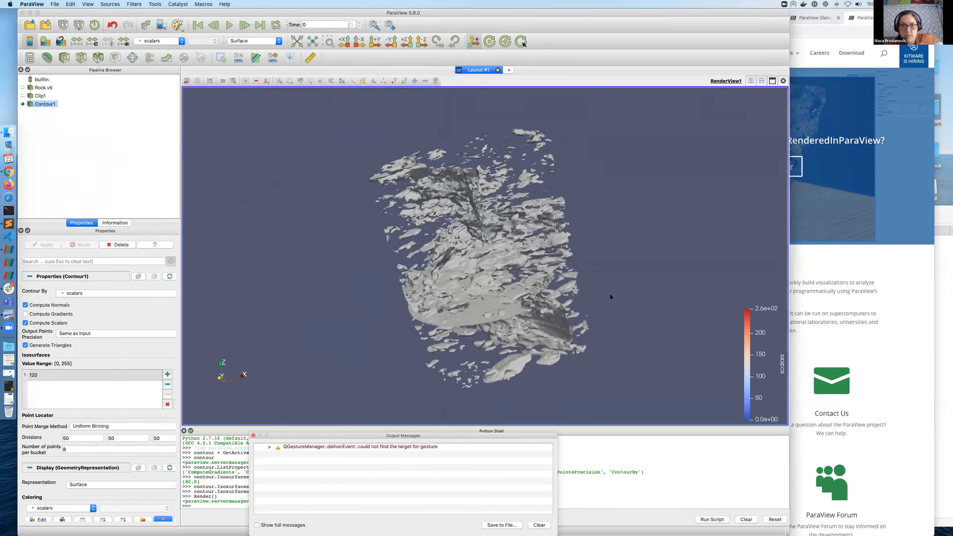
left_click(253, 435)
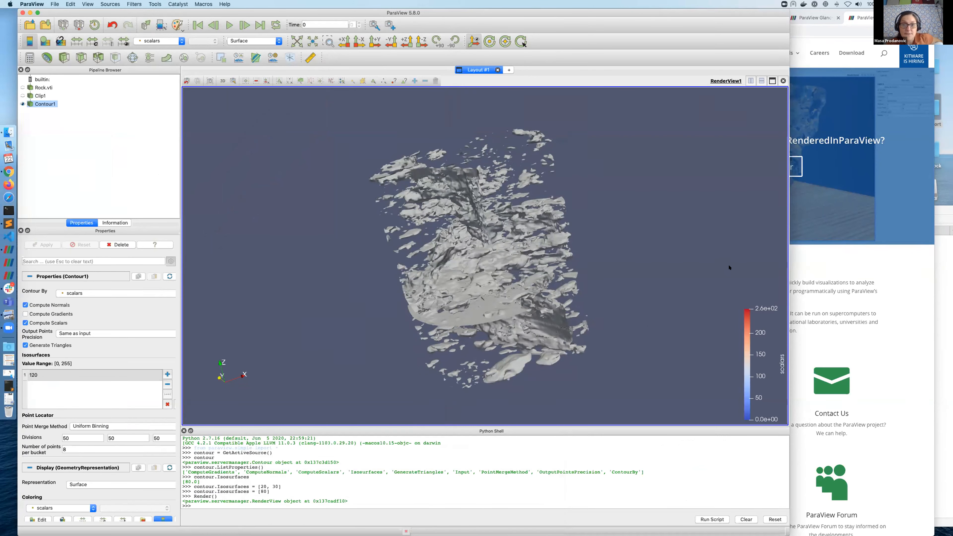
key("ctrl+Up")
left_click(707, 262)
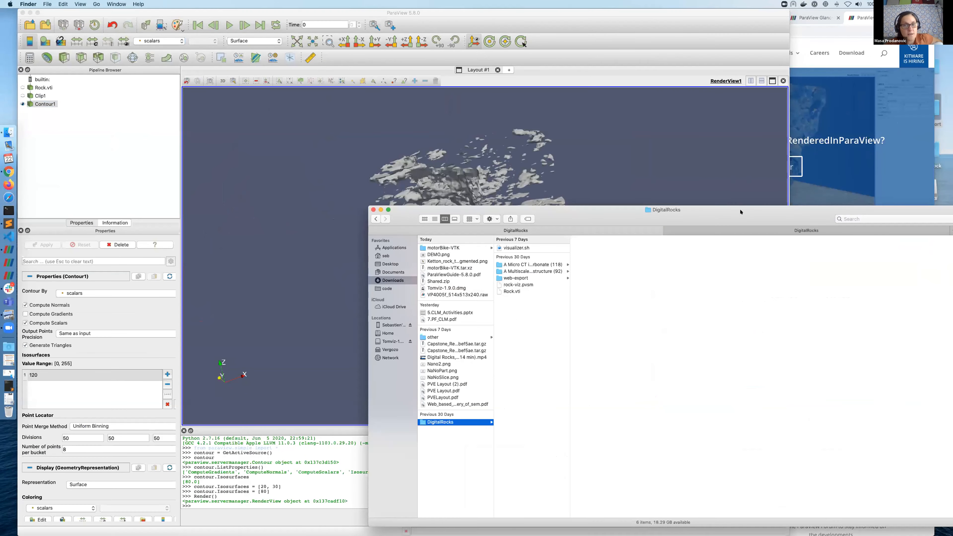
left_click(692, 153)
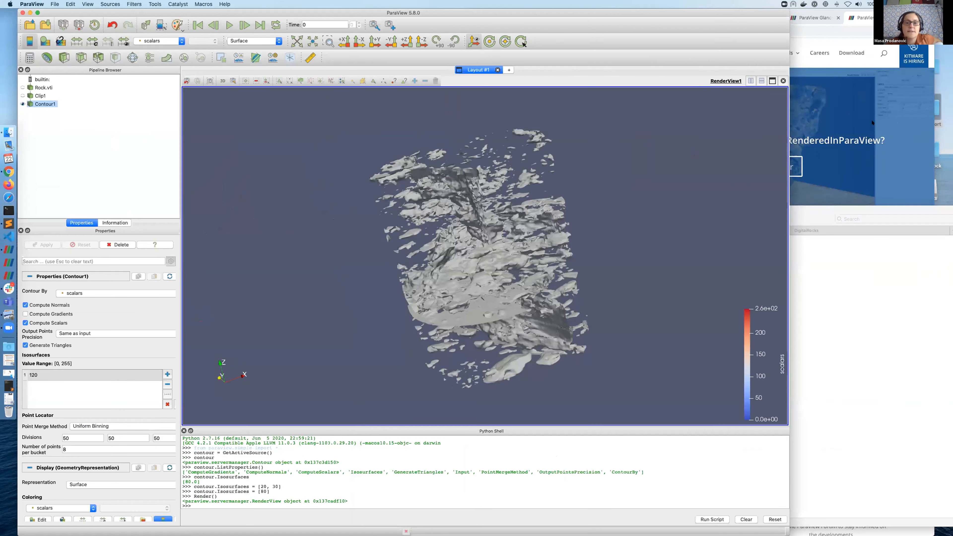
left_click(855, 125)
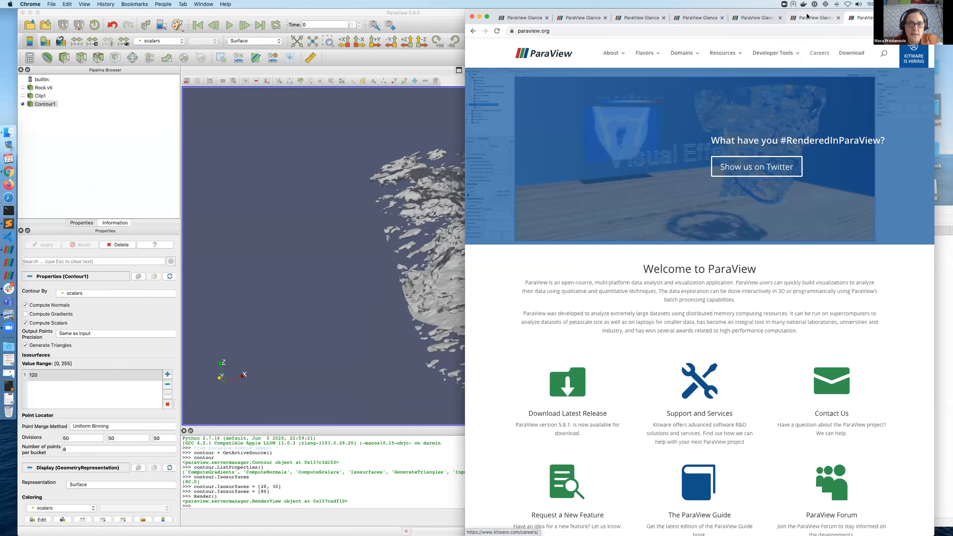
Step: In Glance, rotate the slice-plane, cylinder and other rock views in their three tabs
left_click(789, 17)
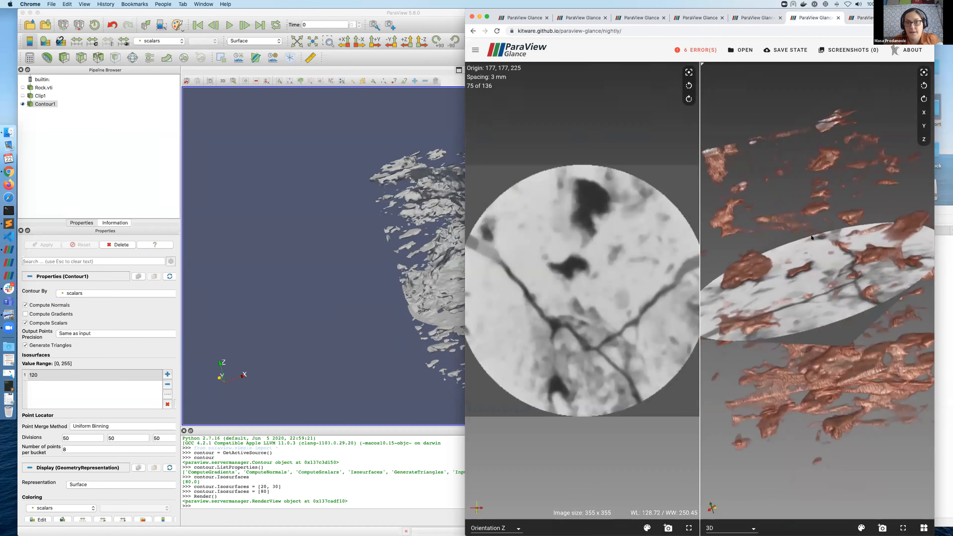
left_click_drag(811, 238, 580, 46)
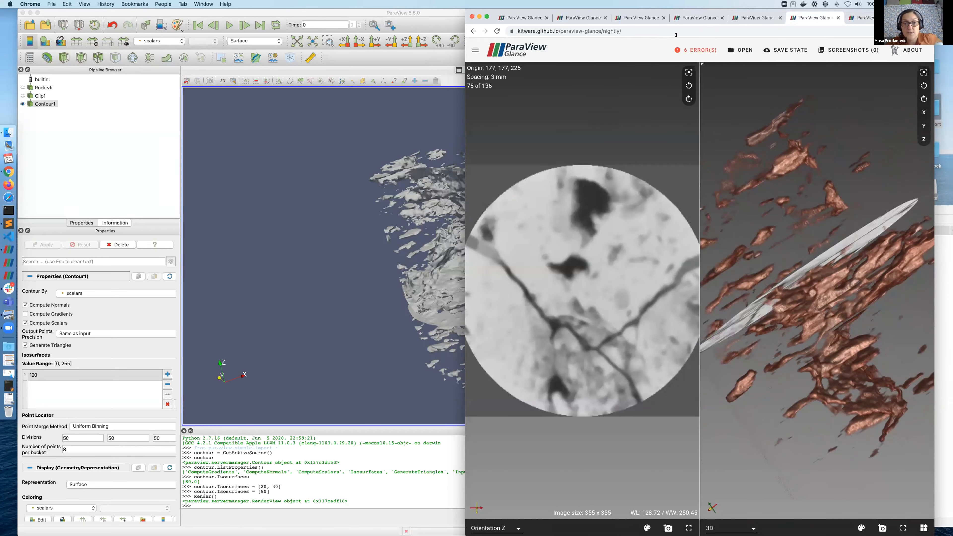
left_click(739, 17)
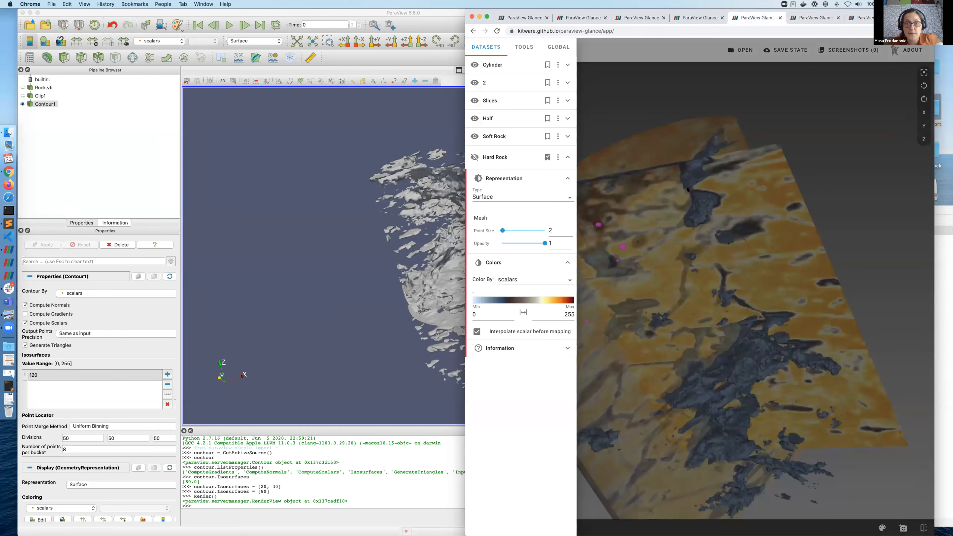
left_click_drag(760, 157, 728, 23)
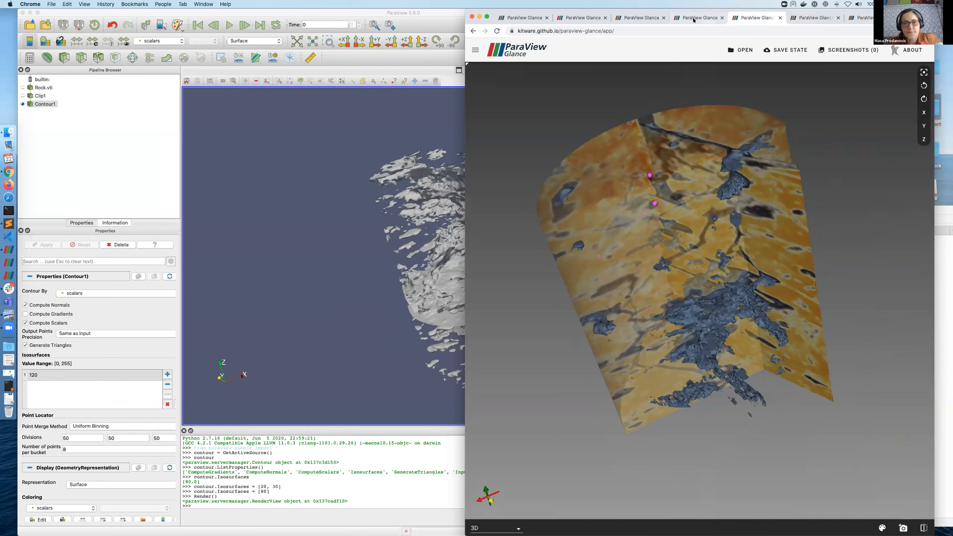
left_click(695, 17)
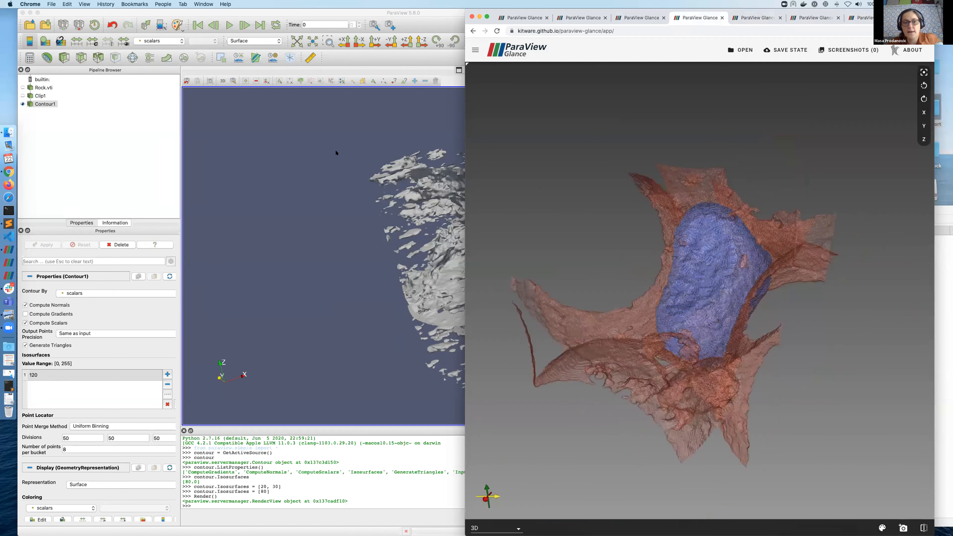
left_click_drag(336, 153, 66, 34)
Step: Back in ParaView, reset the session and discard the current visualization state
left_click(52, 28)
left_click(95, 25)
left_click(449, 283)
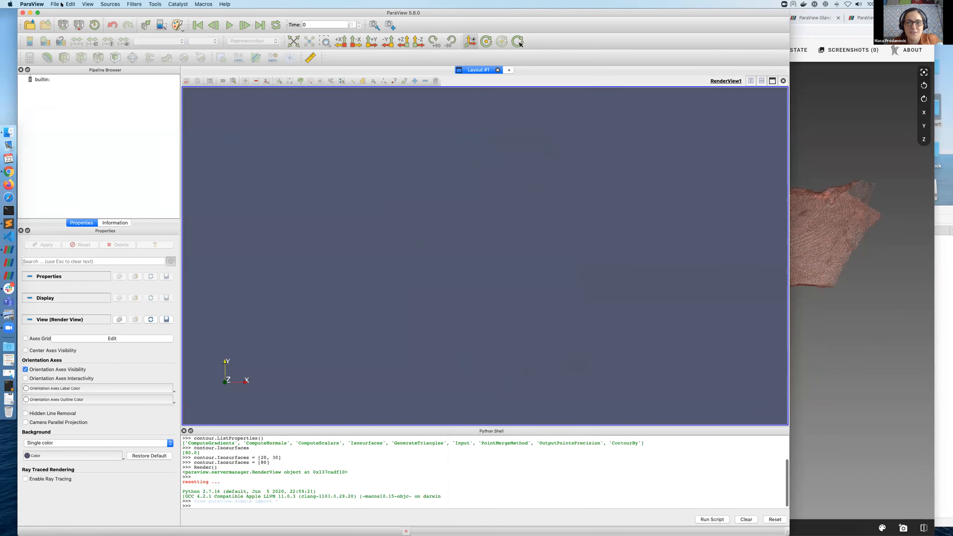
Step: Load the saved rock state from the DigitalRocks folder, keeping the state's file names
left_click(55, 4)
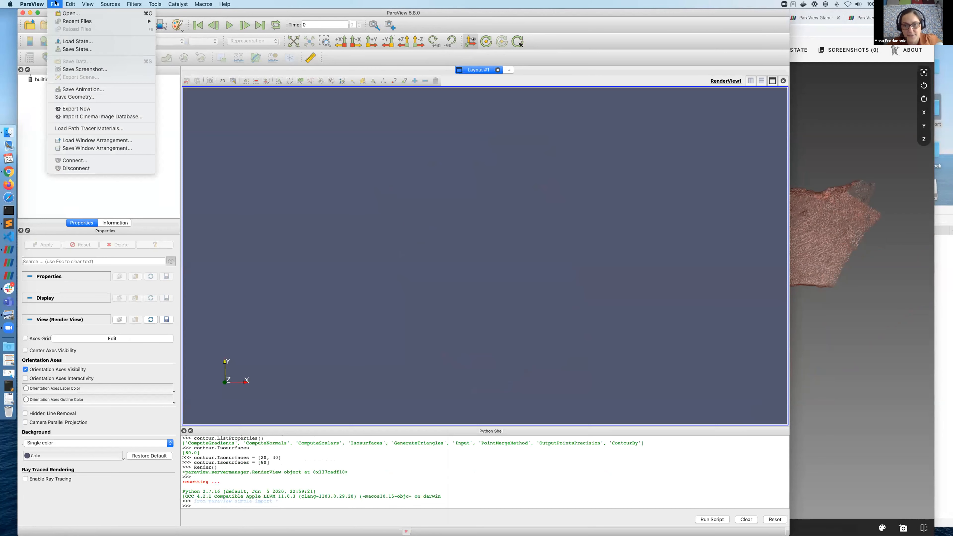
left_click(86, 43)
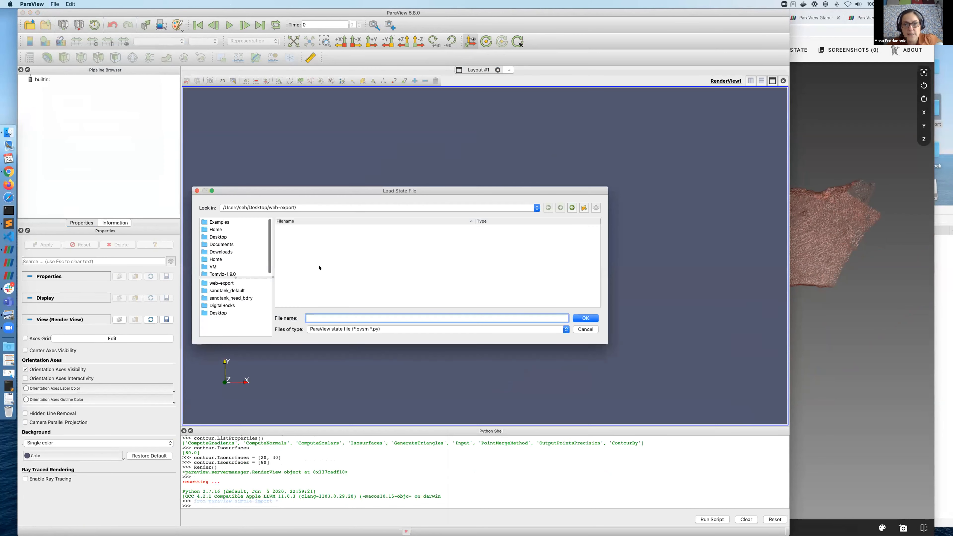
left_click(222, 305)
double_click(375, 251)
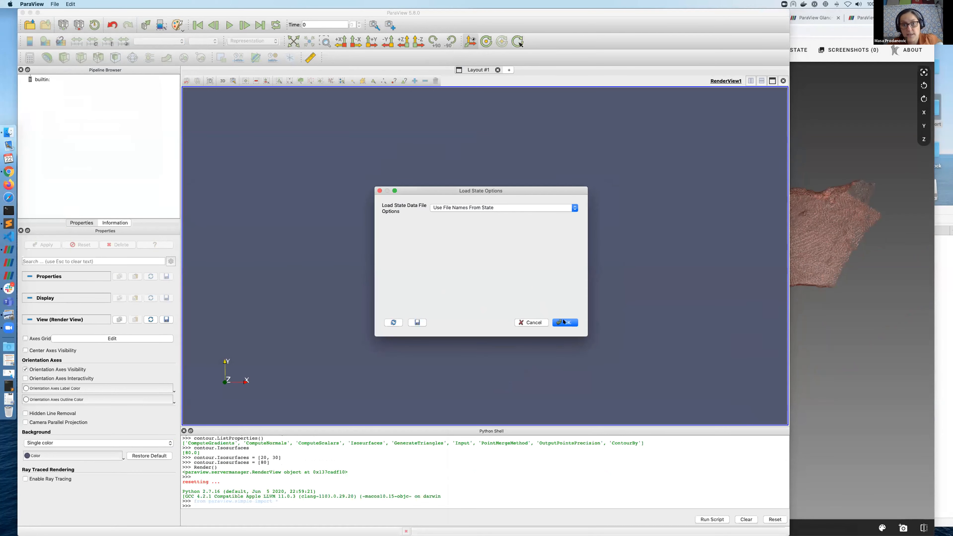
left_click(564, 322)
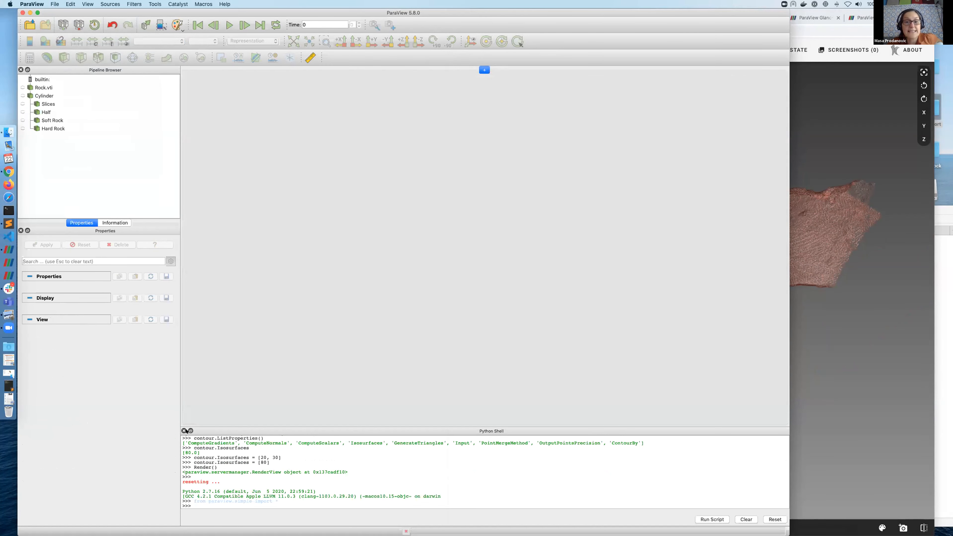